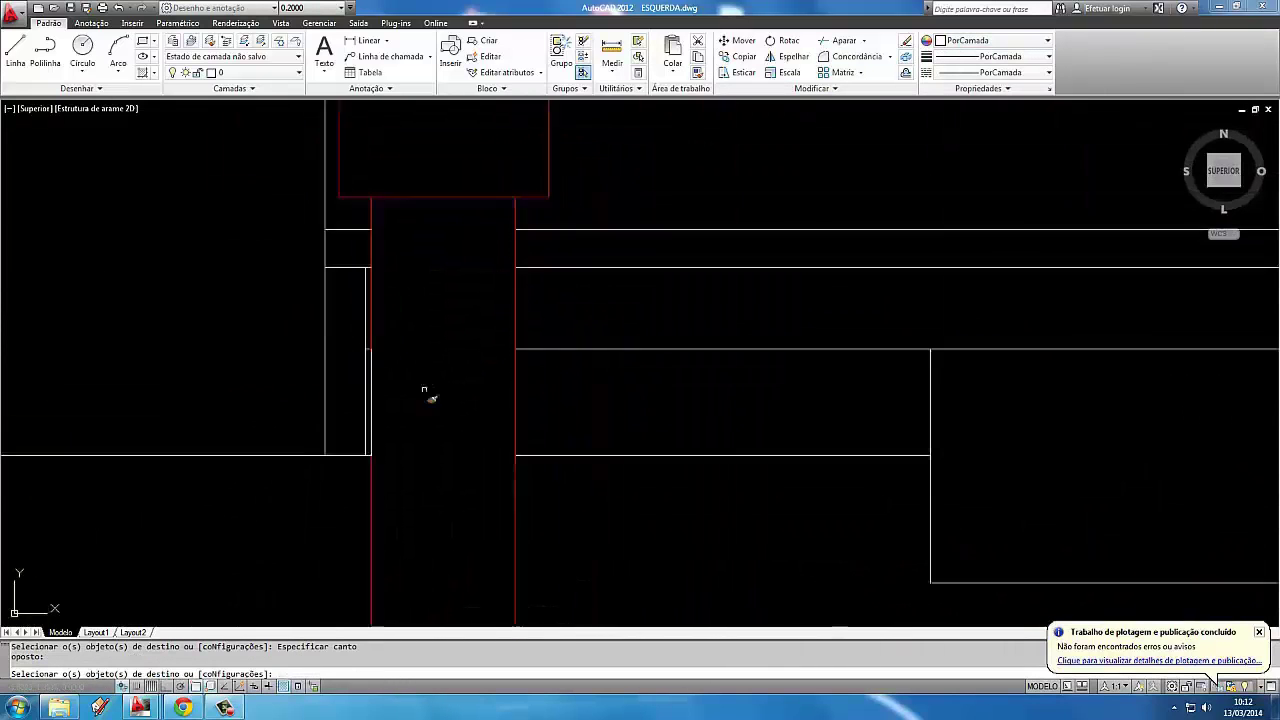
Zoom around the house elevation and cancel a stray selection at the roof corner.
scroll(903, 443, down, 5)
key(Escape)
scroll(586, 294, down, 1)
scroll(757, 357, down, 2)
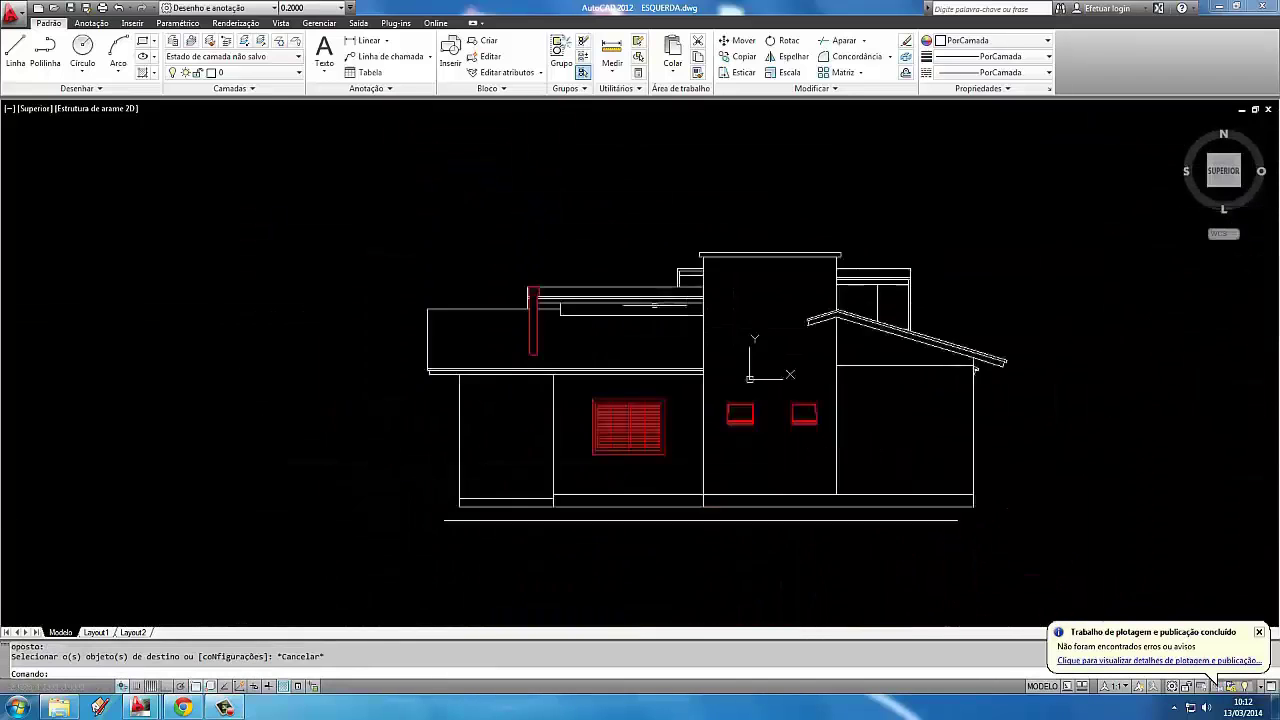
scroll(757, 357, up, 2)
scroll(613, 342, up, 2)
scroll(613, 342, down, 1)
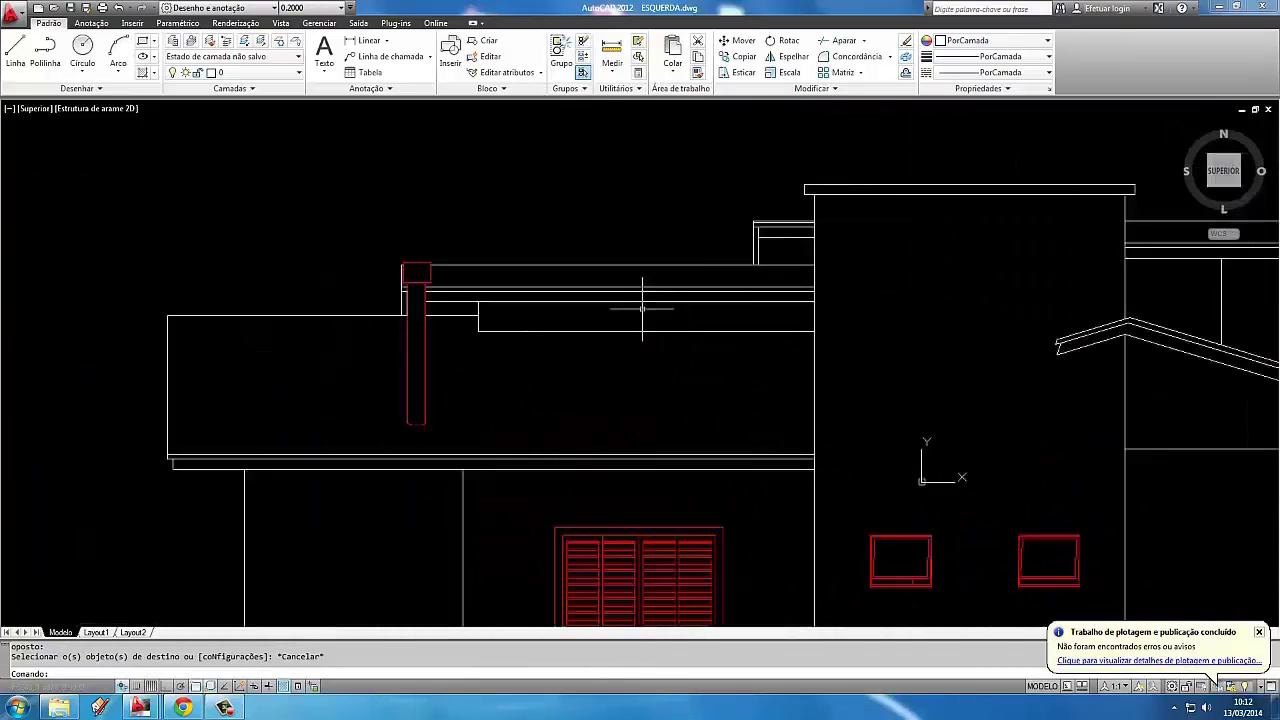
scroll(642, 308, down, 3)
scroll(863, 277, up, 3)
scroll(863, 277, up, 5)
click(851, 304)
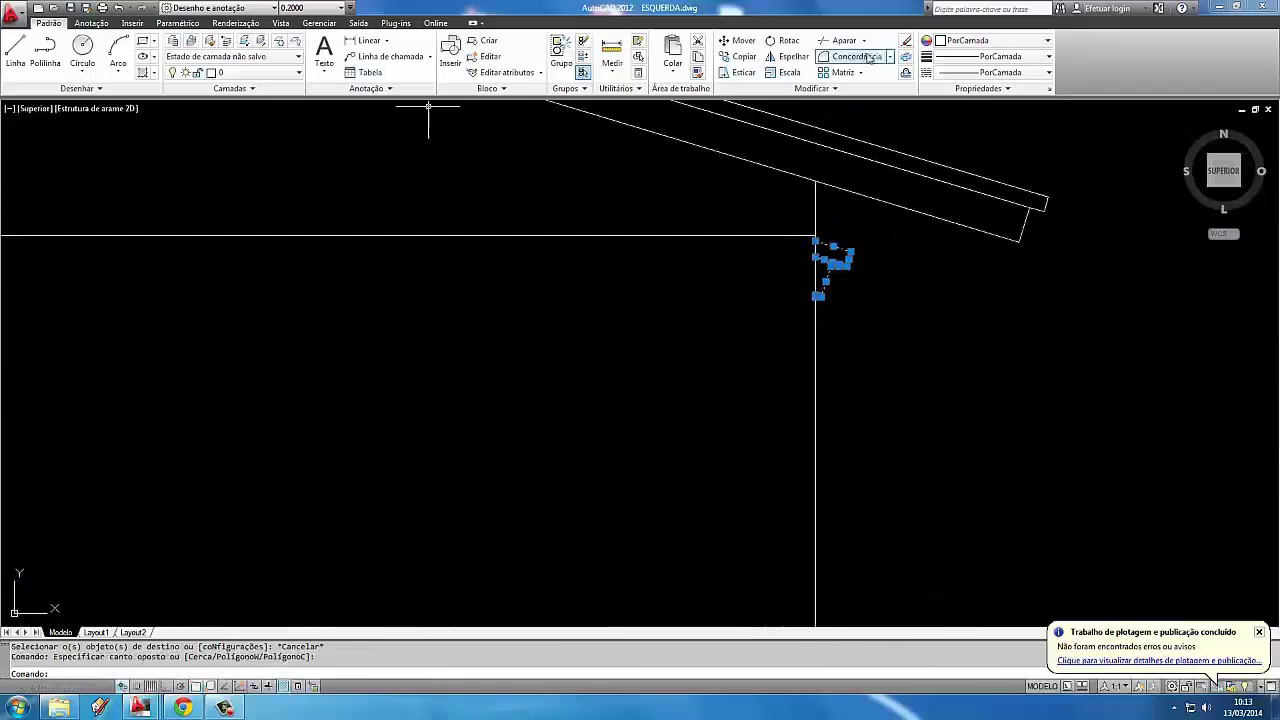
key(Escape)
scroll(471, 390, down, 4)
scroll(471, 390, up, 5)
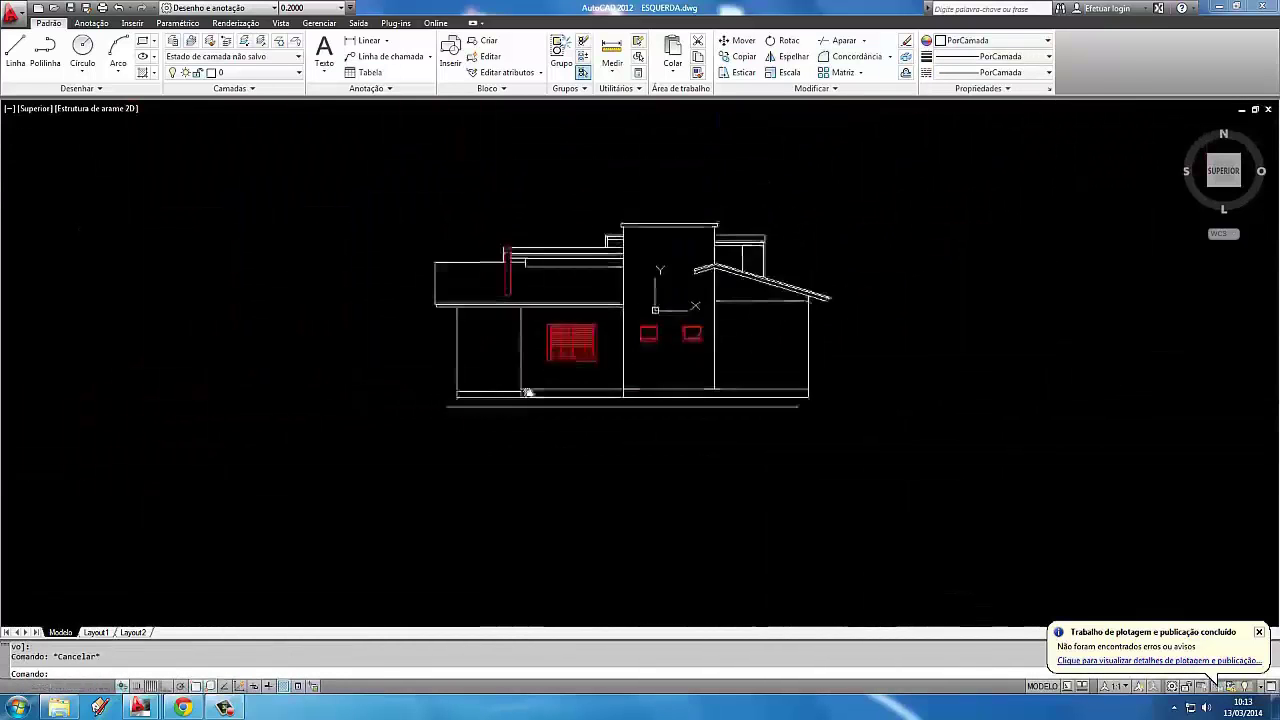
scroll(528, 393, up, 4)
scroll(528, 393, down, 2)
scroll(543, 363, up, 3)
scroll(490, 167, up, 3)
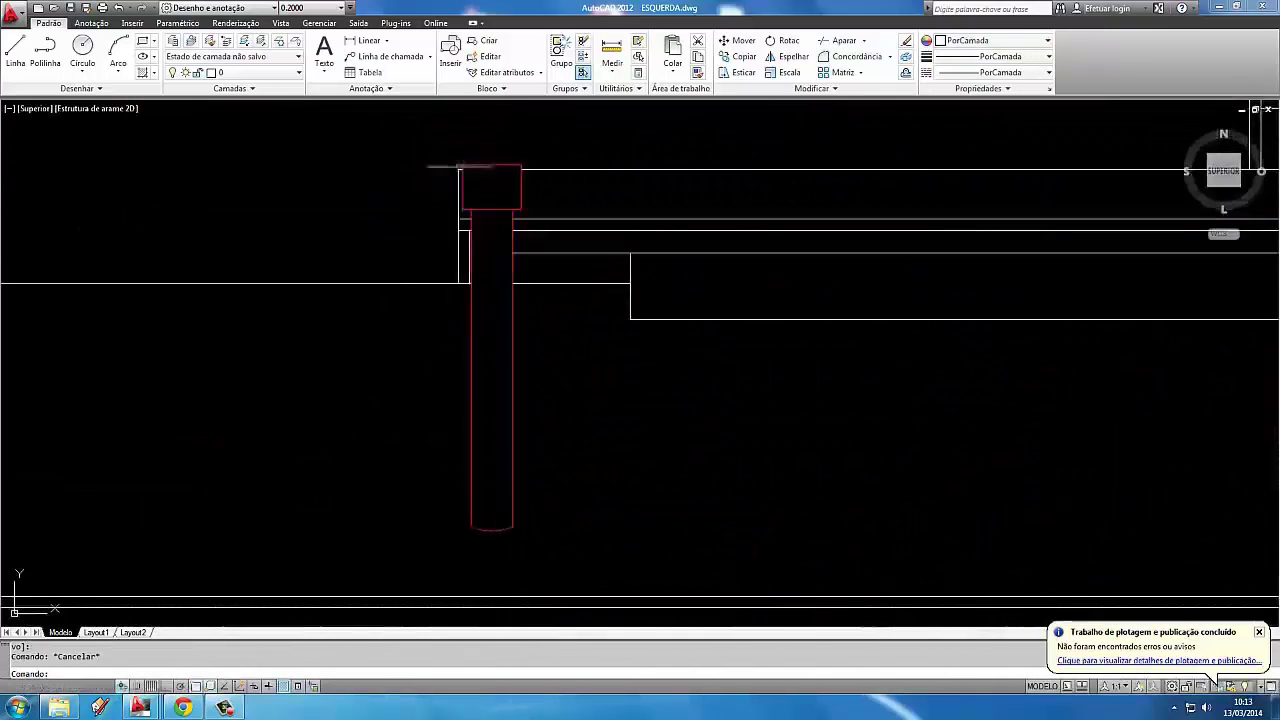
scroll(497, 287, down, 5)
Start a hatch, cancel it, and delete the existing hatch object.
text(h)
key(Return)
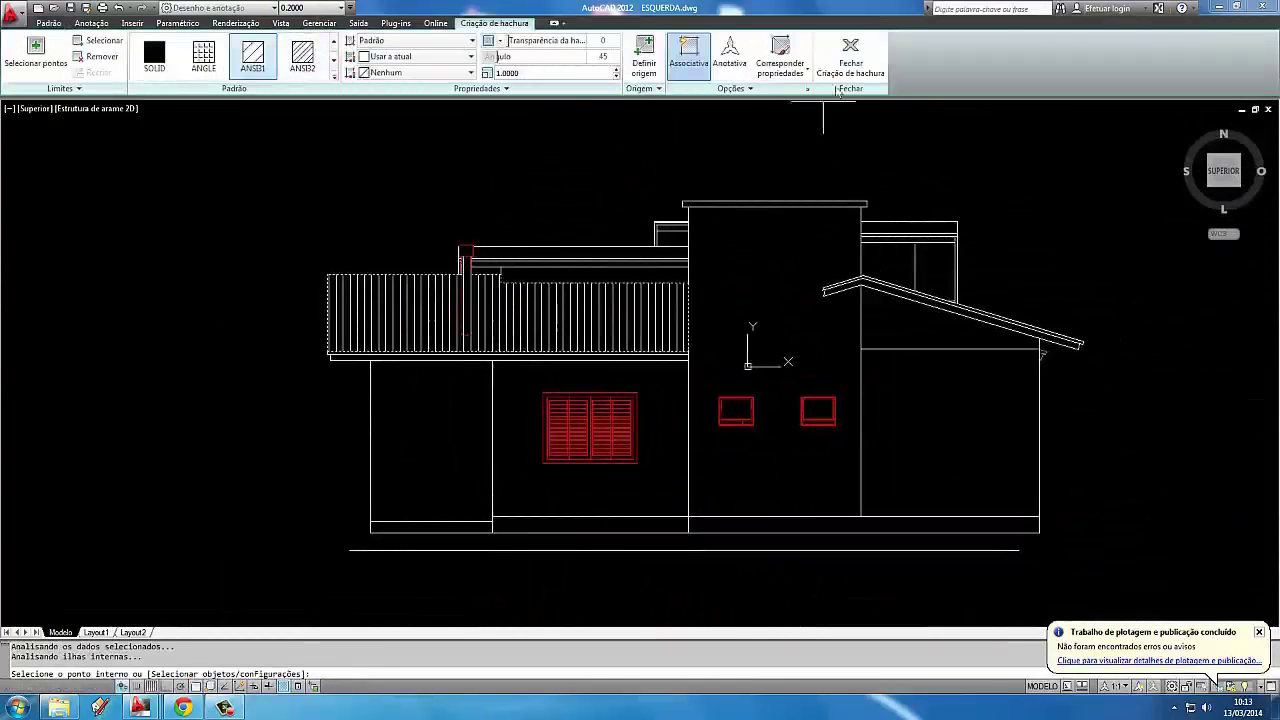
key(Escape)
scroll(490, 313, up, 3)
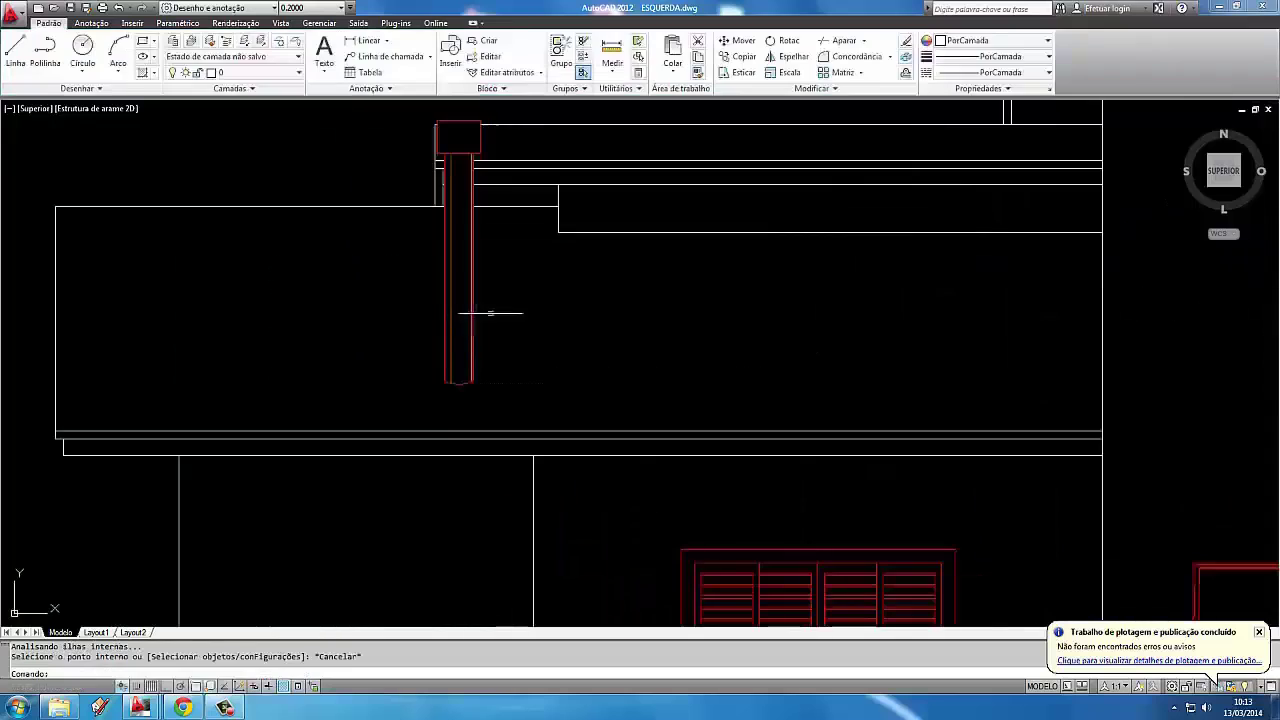
key(Delete)
scroll(484, 222, up, 3)
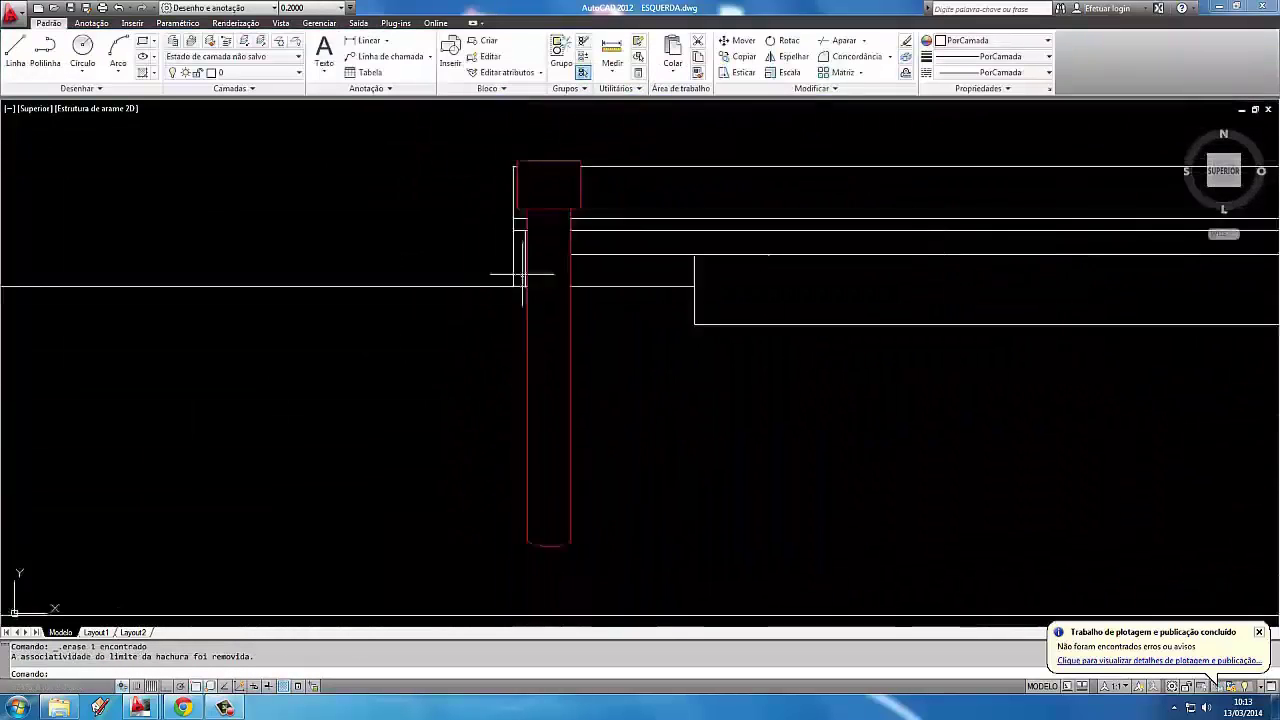
scroll(589, 406, down, 3)
scroll(766, 123, down, 3)
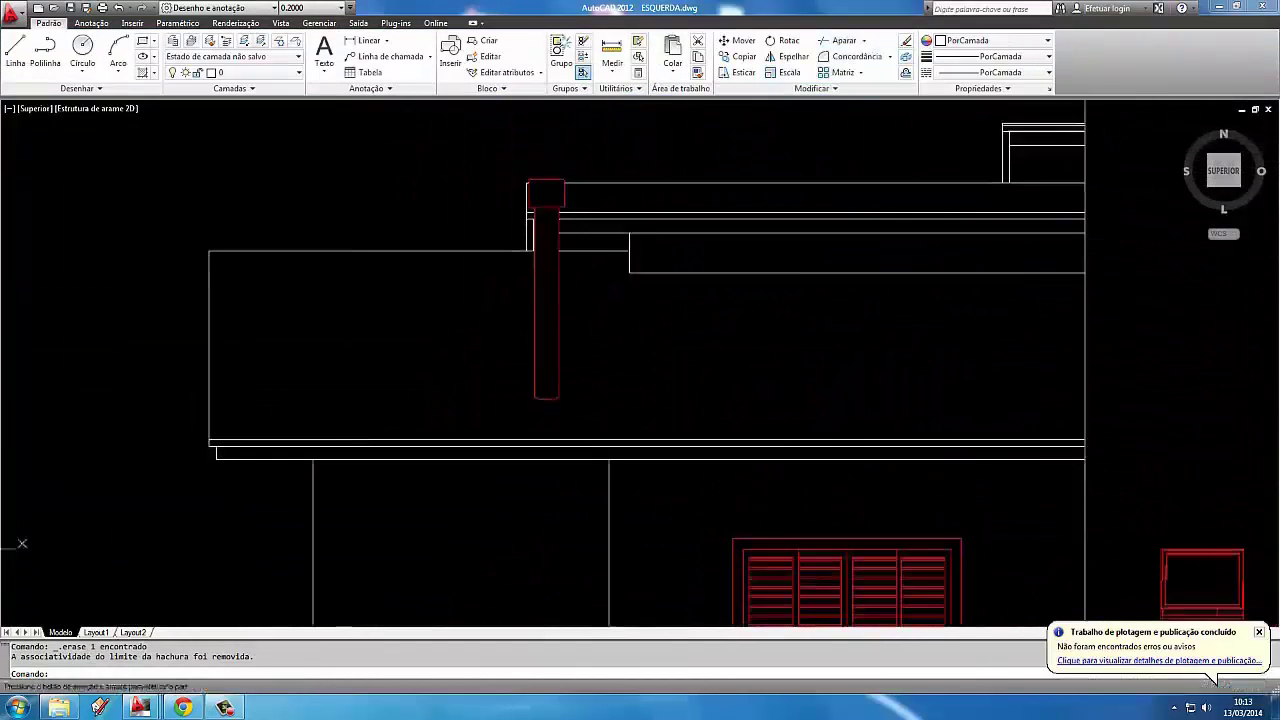
Hatch the left balustrade and another facade area with orange (colour 30) vertical lines.
text(h)
key(Return)
click(457, 337)
scroll(500, 230, down, 3)
scroll(500, 240, up, 2)
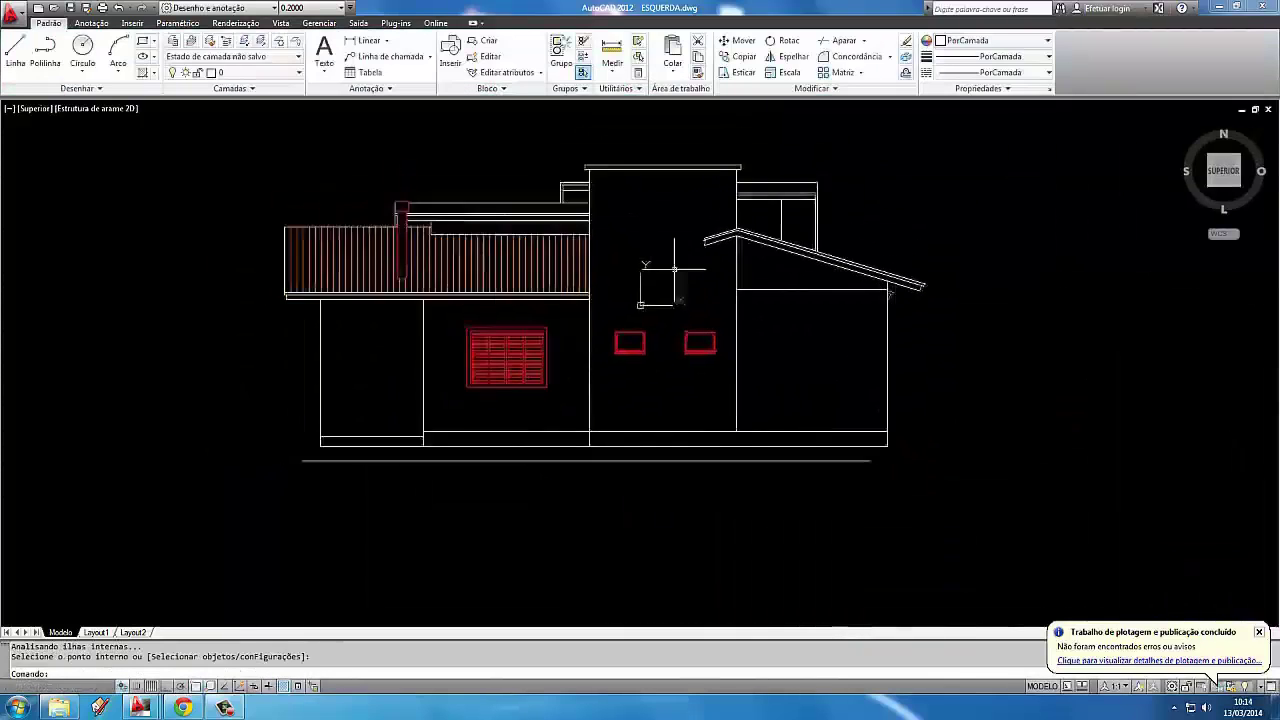
scroll(500, 240, up, 3)
click(514, 285)
scroll(514, 268, up, 2)
scroll(743, 222, down, 3)
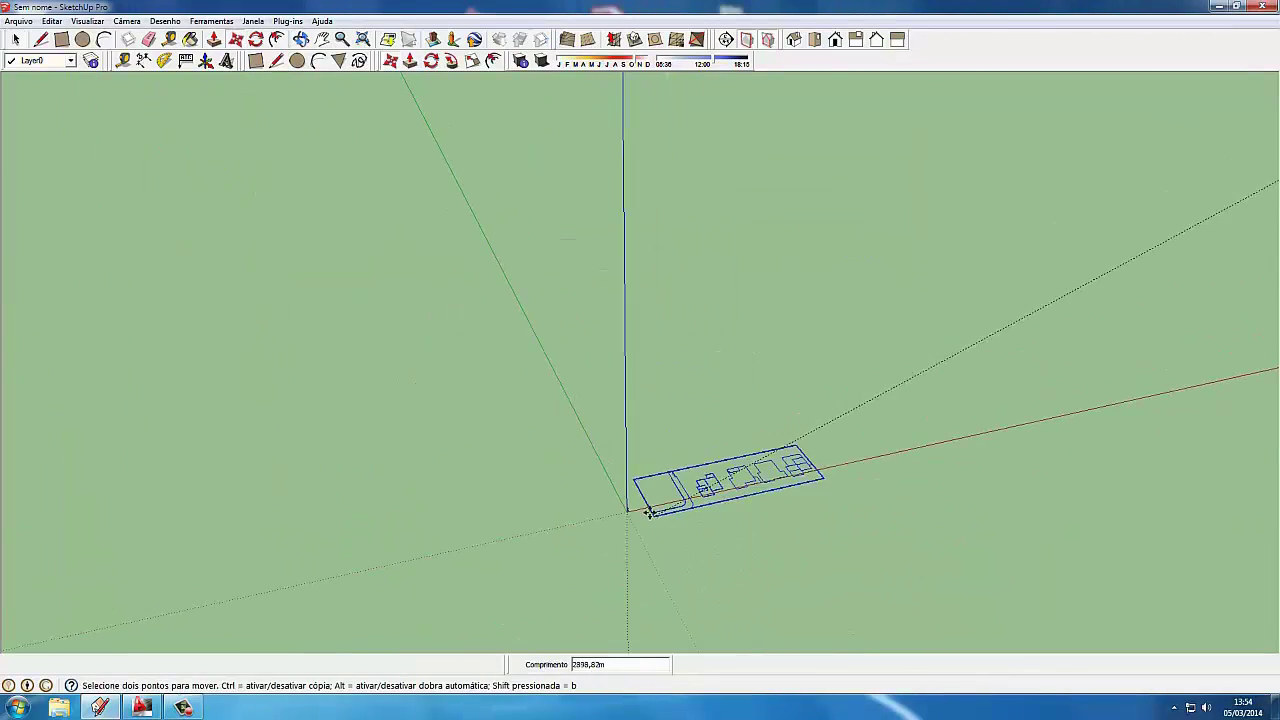
Zoom in on the imported floor plan and clear the current selection.
scroll(420, 540, up, 3)
scroll(314, 566, up, 3)
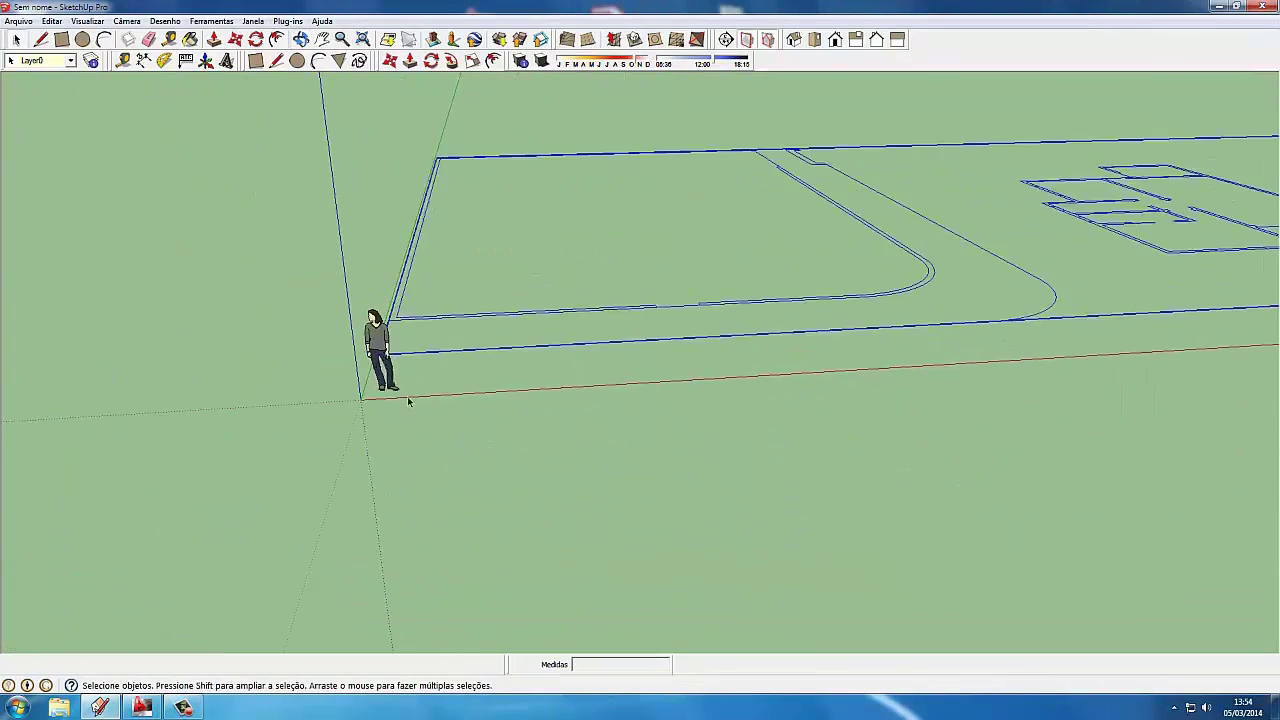
scroll(350, 450, up, 2)
key(m)
scroll(390, 326, up, 1)
scroll(420, 330, down, 2)
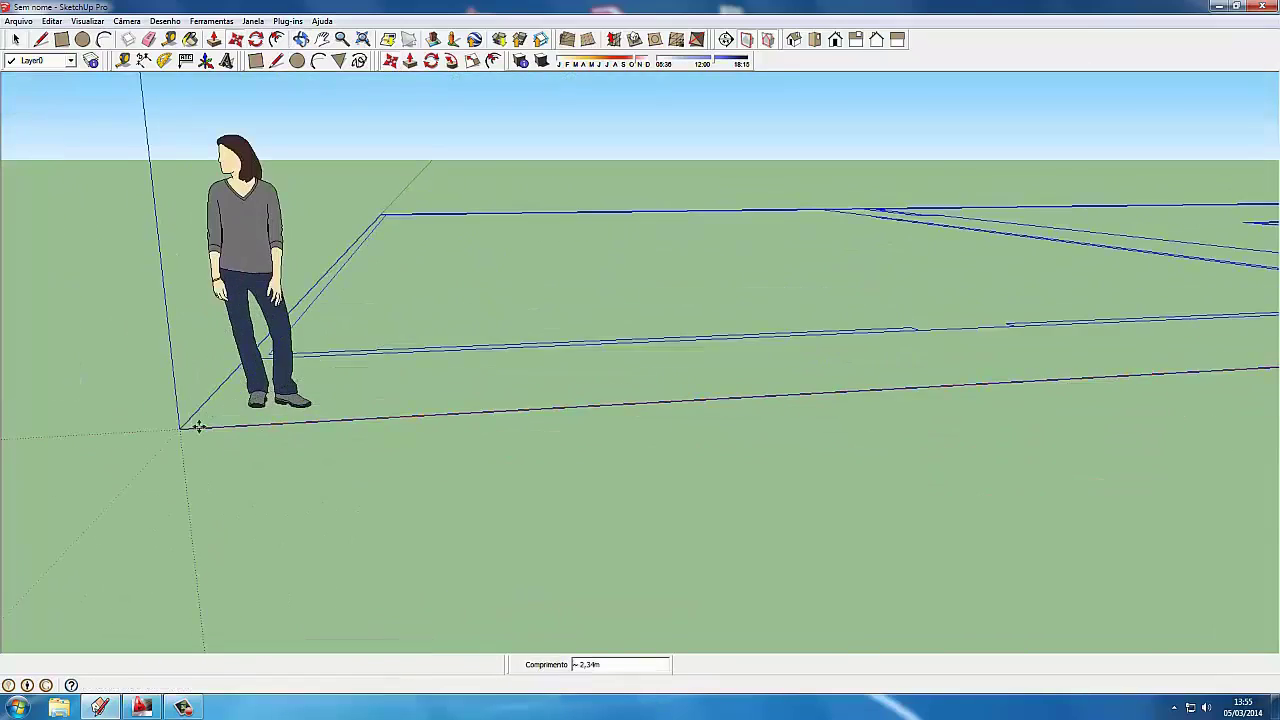
scroll(451, 334, down, 3)
key(space)
click(263, 163)
scroll(594, 397, down, 3)
scroll(400, 450, down, 3)
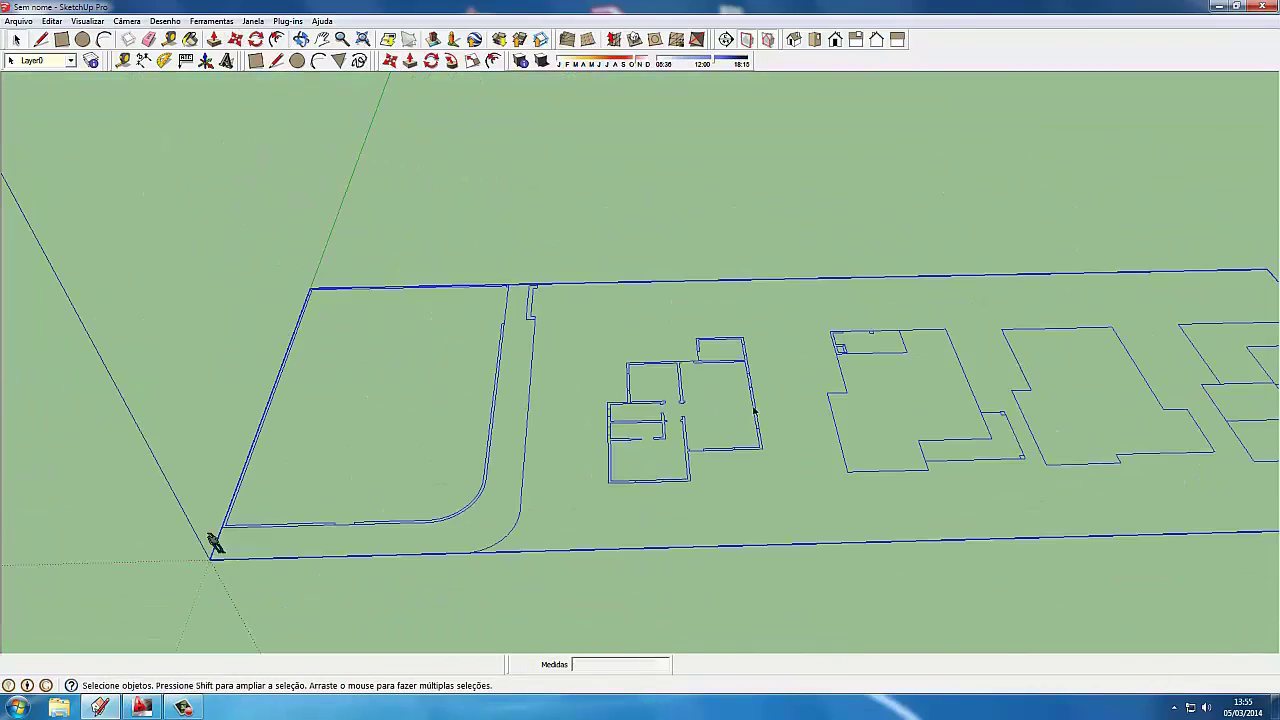
scroll(757, 414, up, 4)
Draw lines across the bottom wall opening and corner gaps so the wall outlines close into faces.
click(41, 39)
scroll(737, 478, up, 3)
click(600, 480)
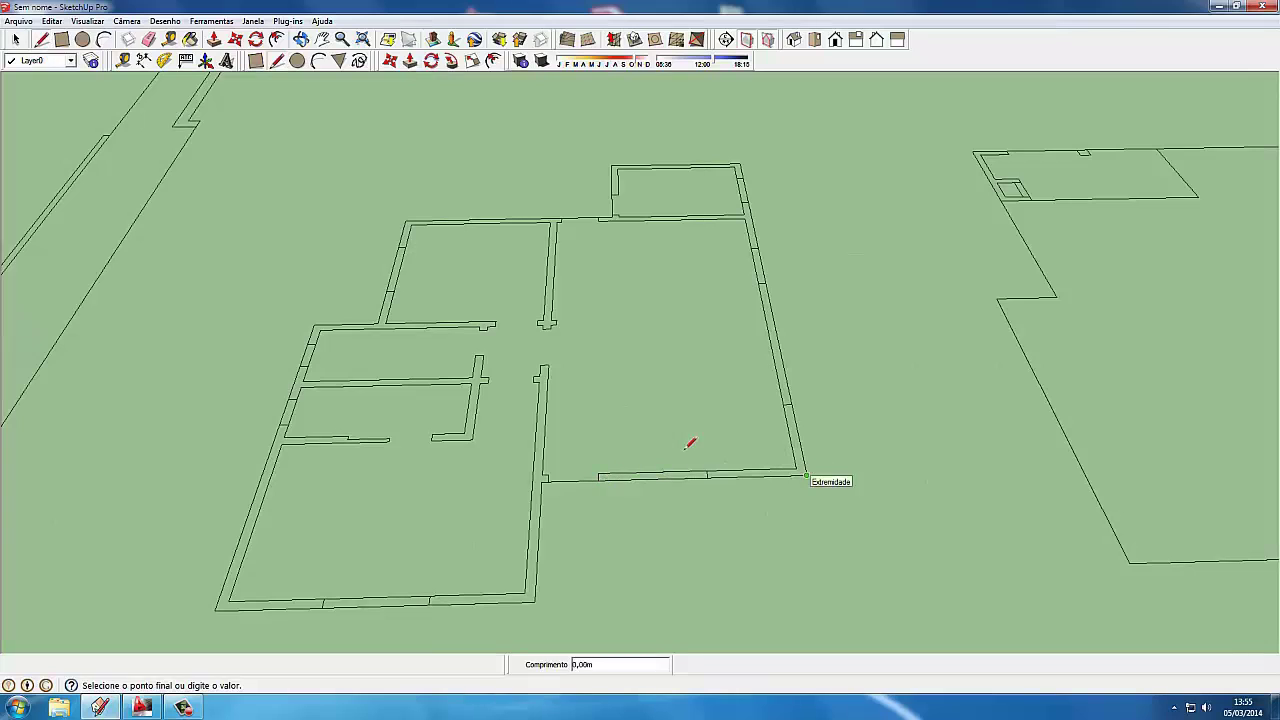
key(l)
scroll(615, 475, up, 2)
click(866, 466)
scroll(855, 462, down, 3)
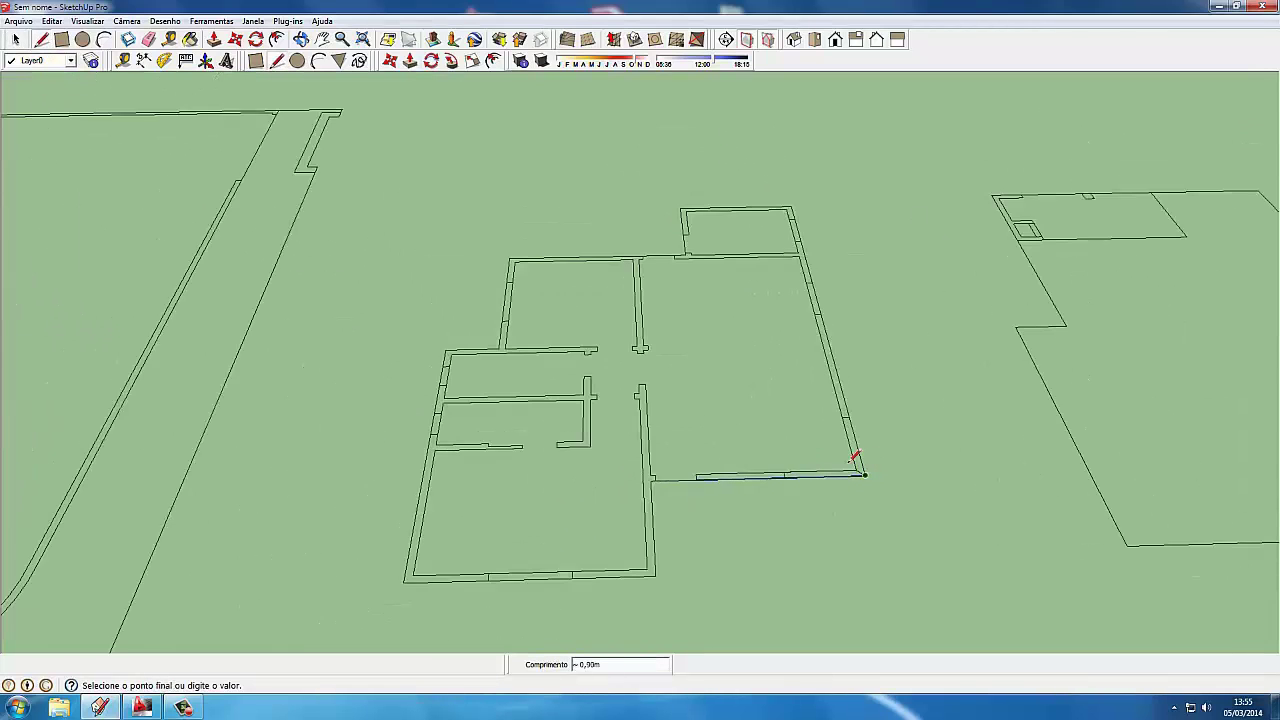
scroll(700, 462, up, 3)
scroll(680, 462, down, 3)
key(space)
key(l)
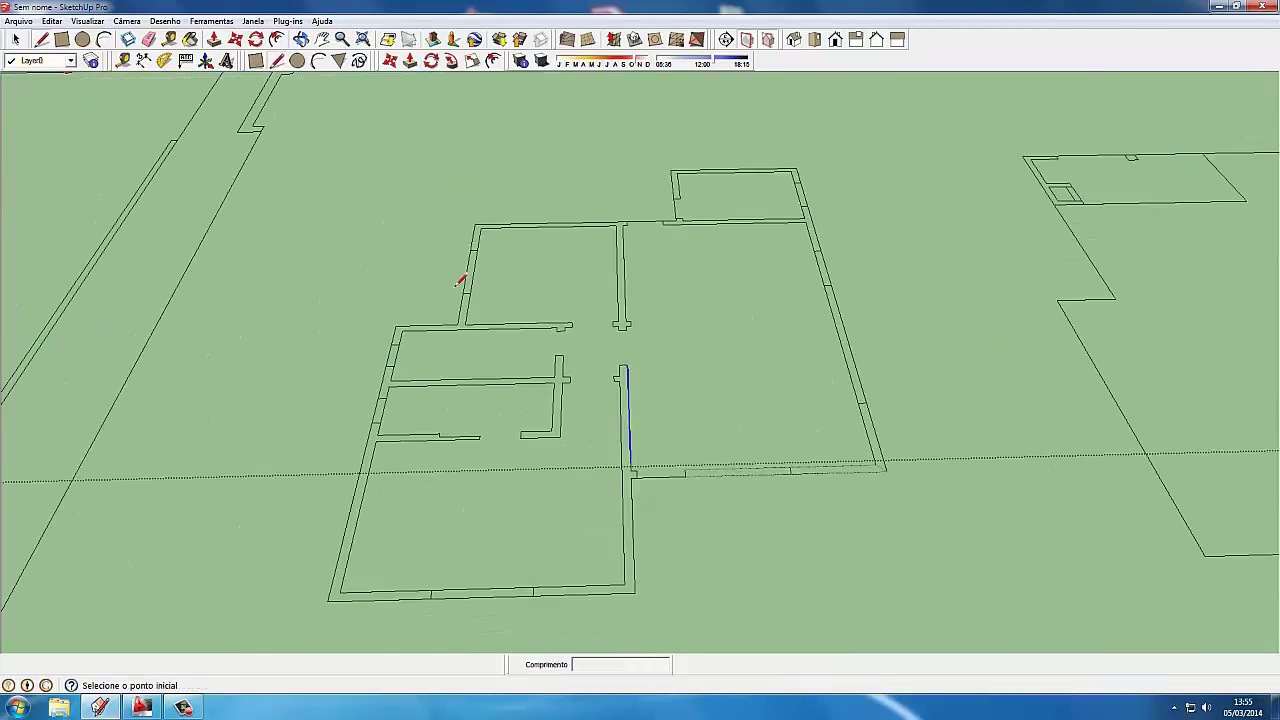
scroll(463, 280, up, 4)
click(630, 463)
scroll(893, 457, down, 1)
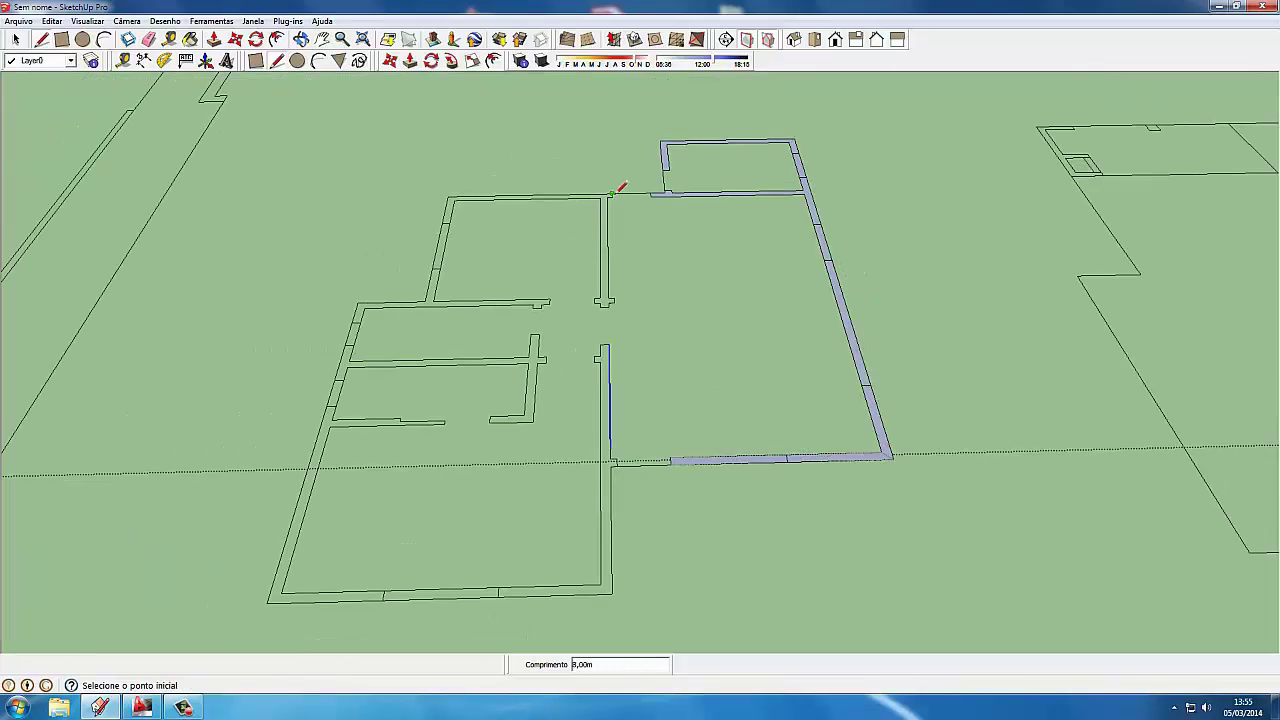
scroll(355, 310, up, 1)
click(352, 312)
shift+middle_drag(291, 610, 368, 470)
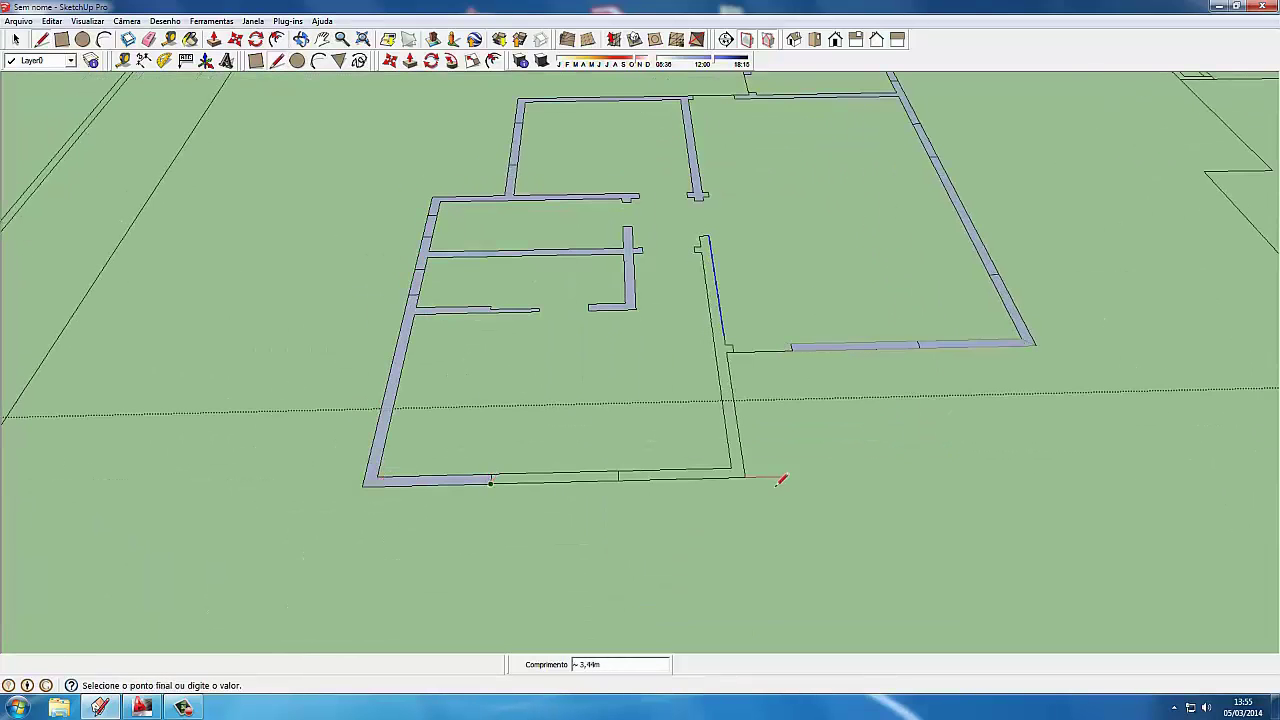
scroll(781, 480, down, 3)
key(space)
Orbit around the floor plan with Push/Pull (P) ready for extruding walls.
middle_drag(677, 443, 615, 455)
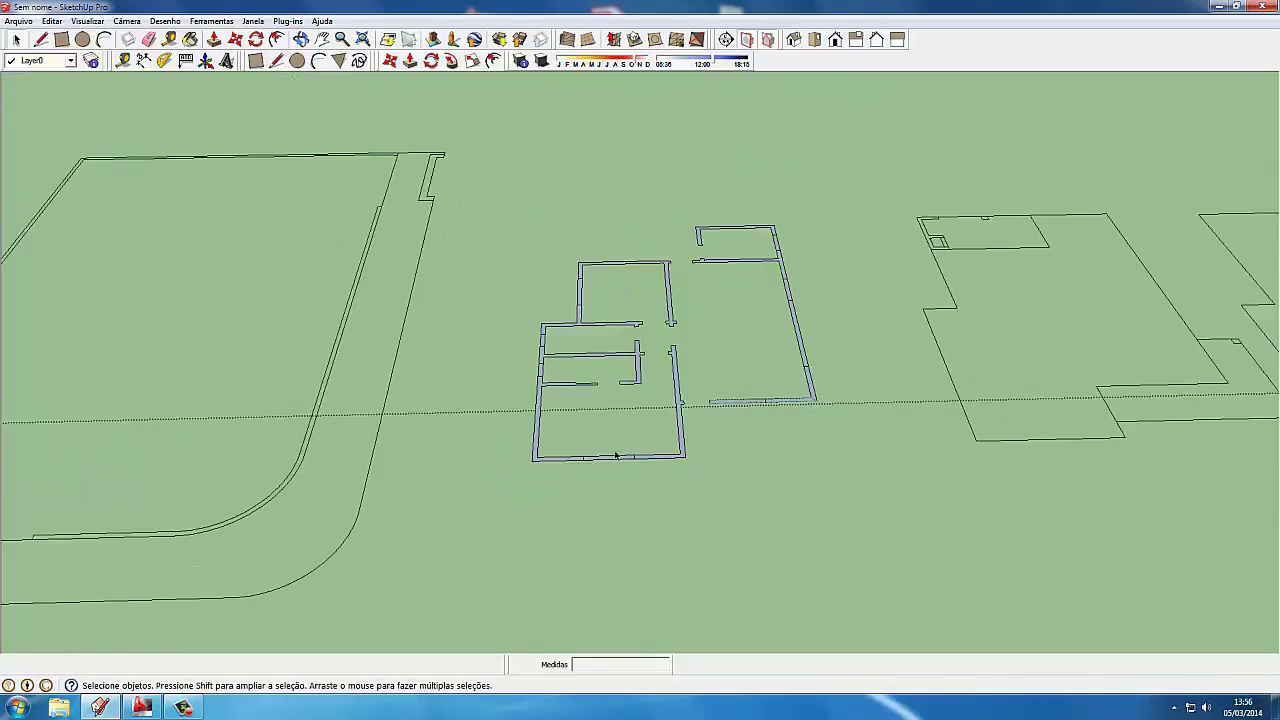
key(p)
mouse_move(757, 423)
middle_down()
mouse_move(914, 415)
mouse_move(523, 400)
middle_up()
scroll(451, 437, up, 2)
scroll(522, 330, up, 2)
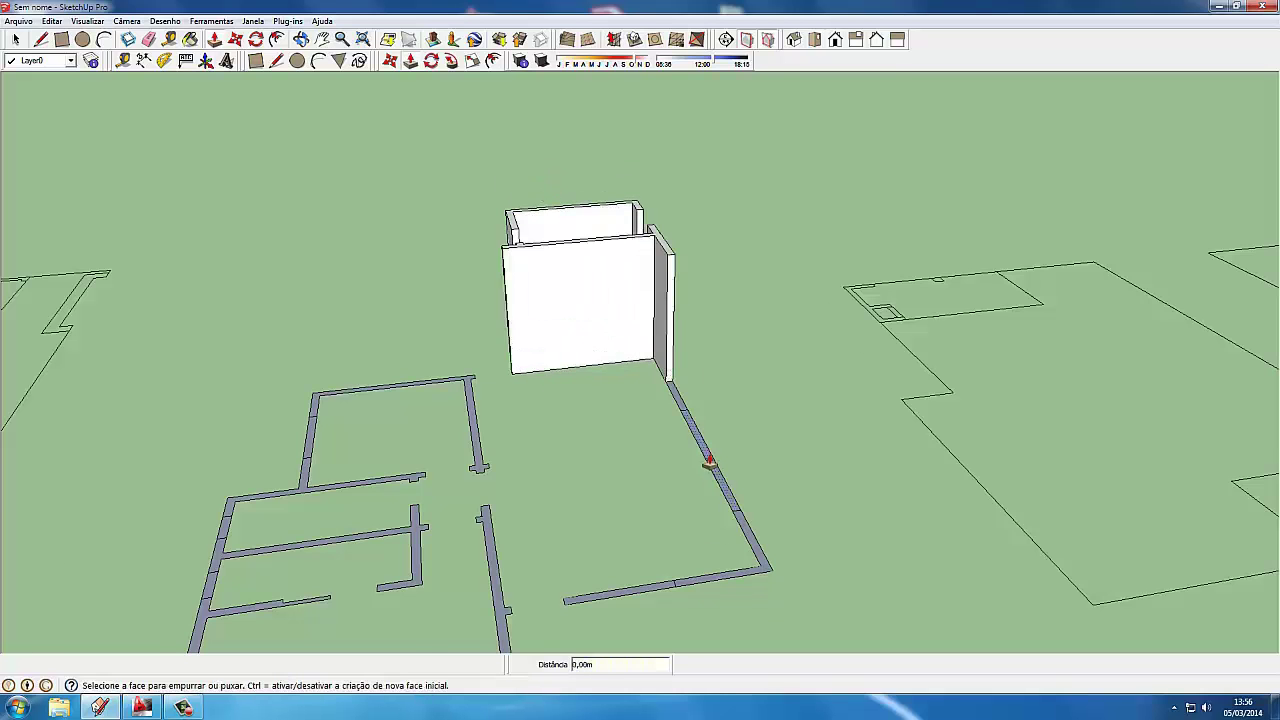
Pull the remaining wall outlines up into walls, to about 2,99m and 3,37m high.
scroll(709, 461, down, 3)
scroll(705, 420, up, 3)
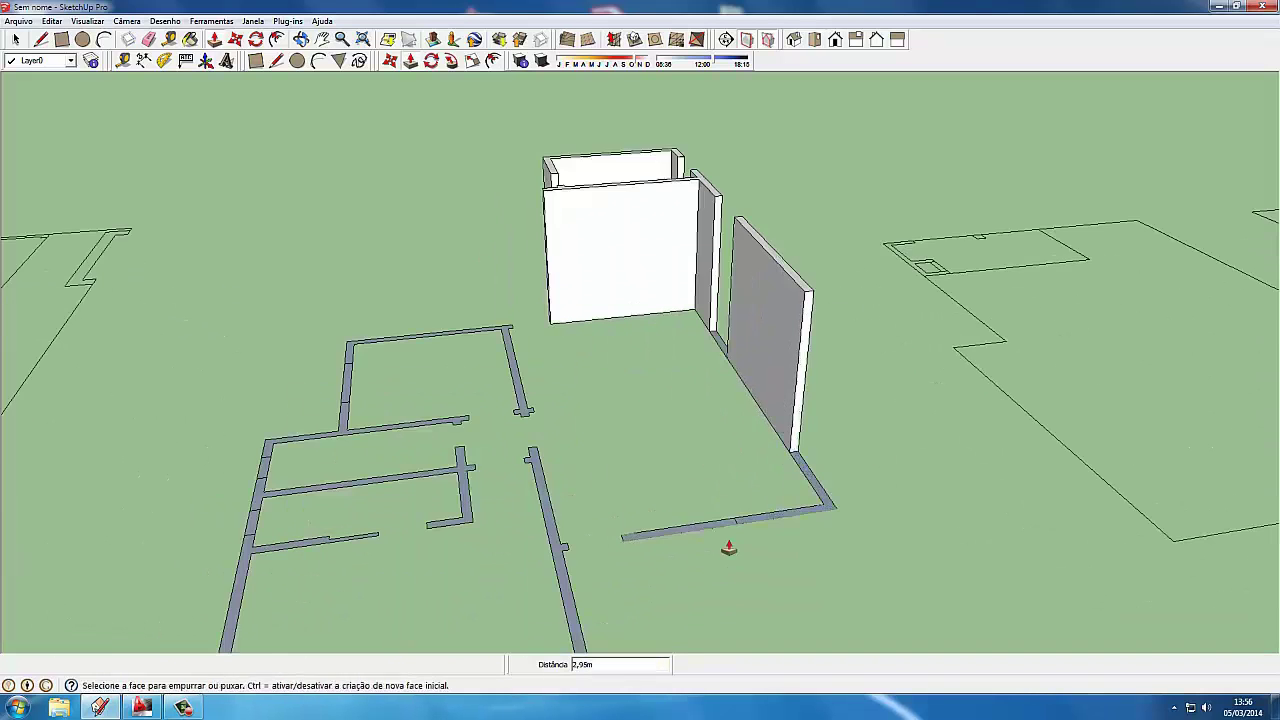
middle_drag(723, 543, 583, 354)
scroll(586, 354, up, 3)
drag(586, 352, 789, 128)
scroll(789, 128, down, 2)
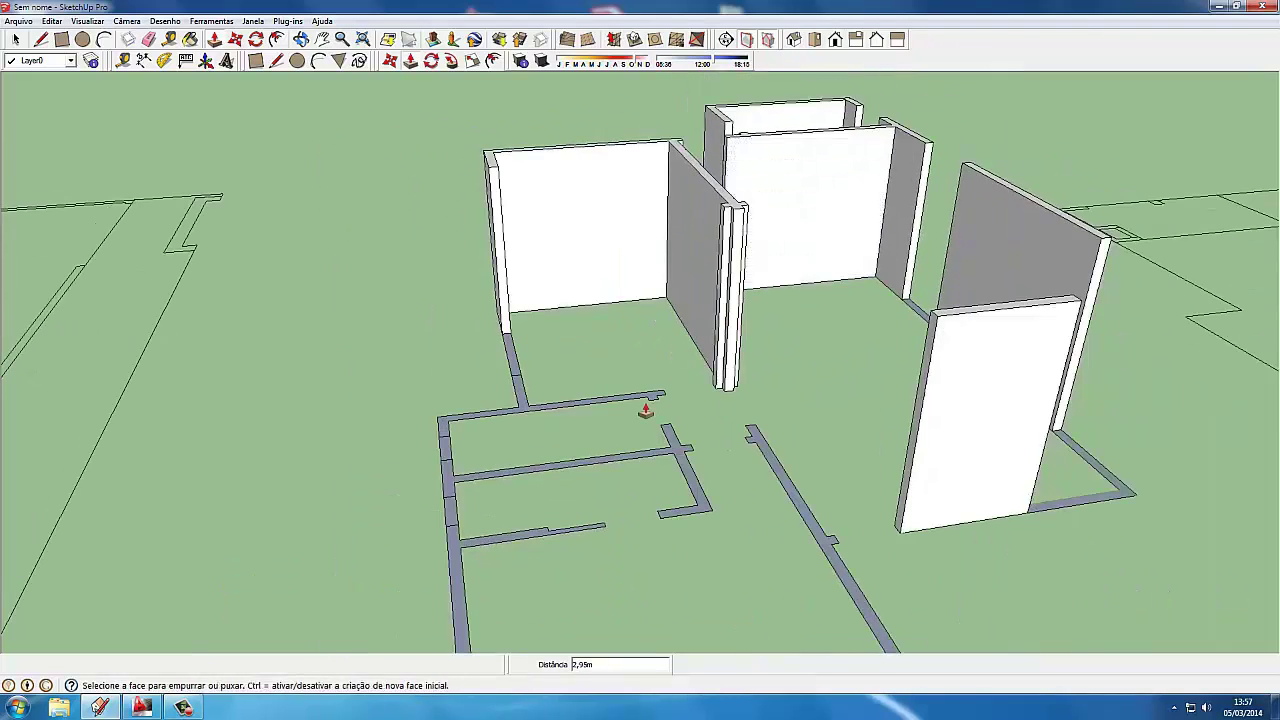
scroll(586, 423, up, 2)
drag(586, 423, 668, 152)
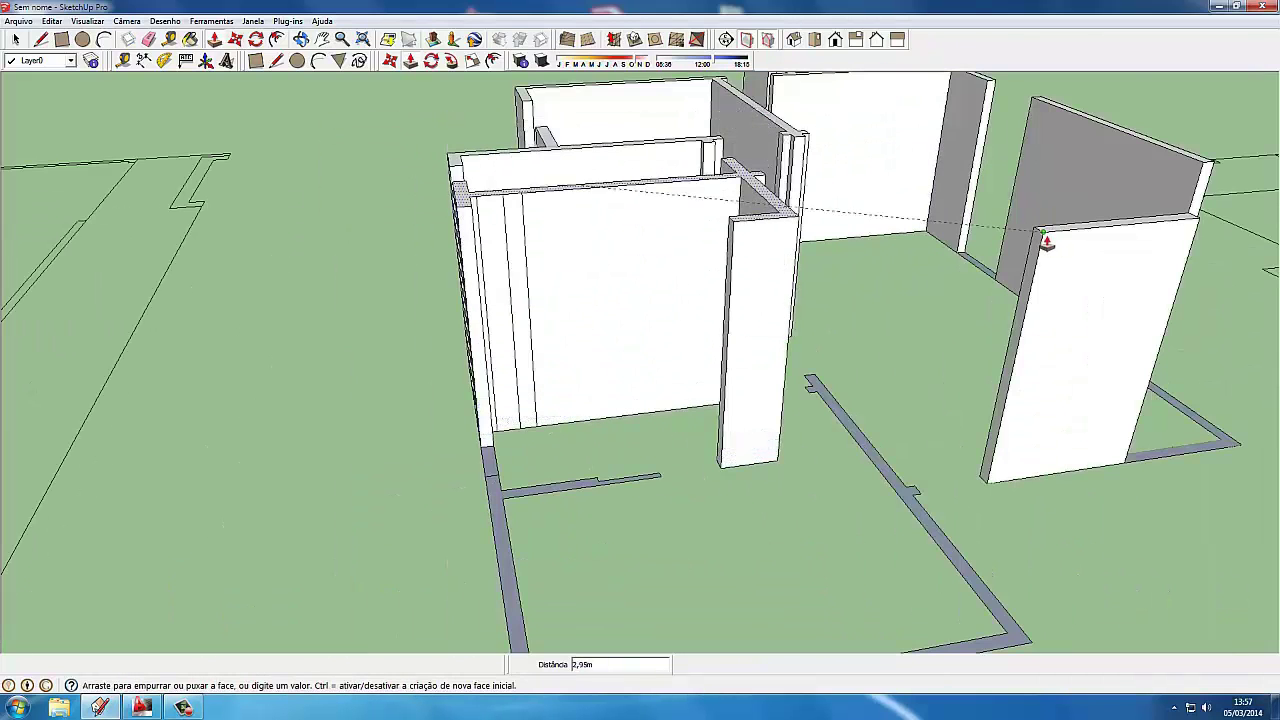
scroll(466, 429, down, 2)
drag(466, 429, 1037, 146)
middle_drag(1037, 146, 366, 457)
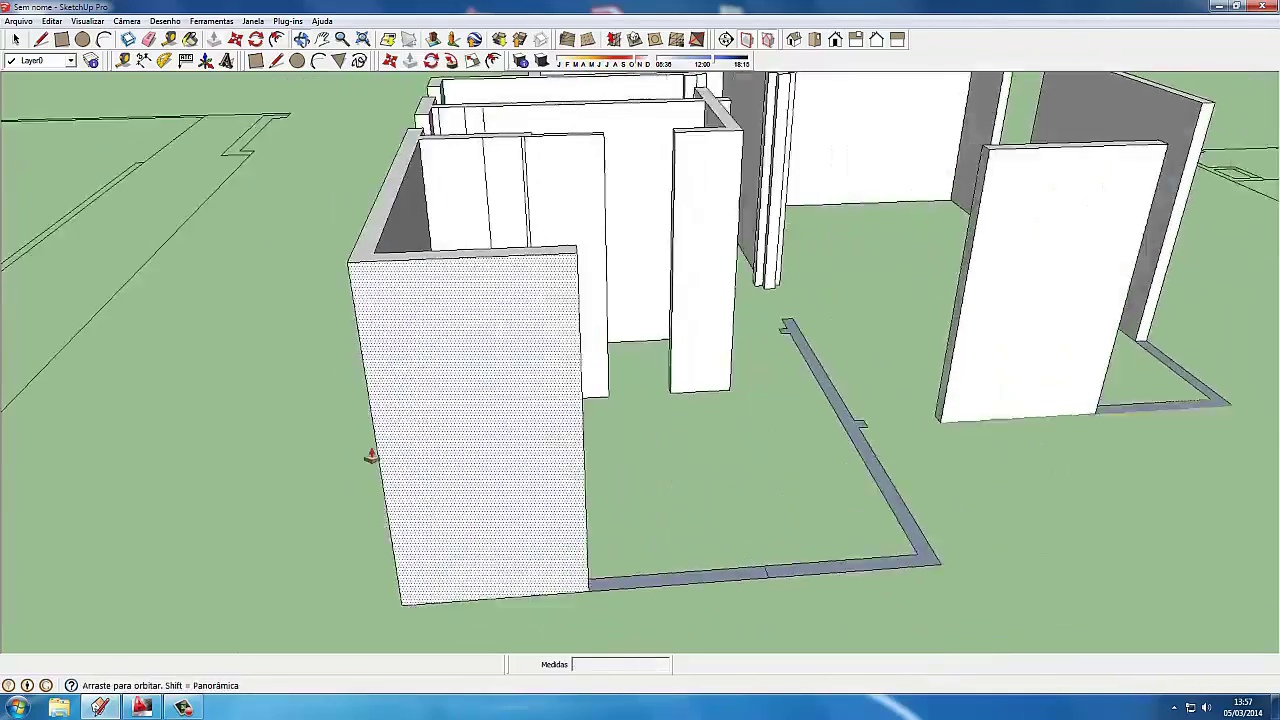
Switch to the Eraser and orbit around the raised walls to check them.
drag(845, 440, 451, 271)
scroll(551, 334, down, 2)
key(e)
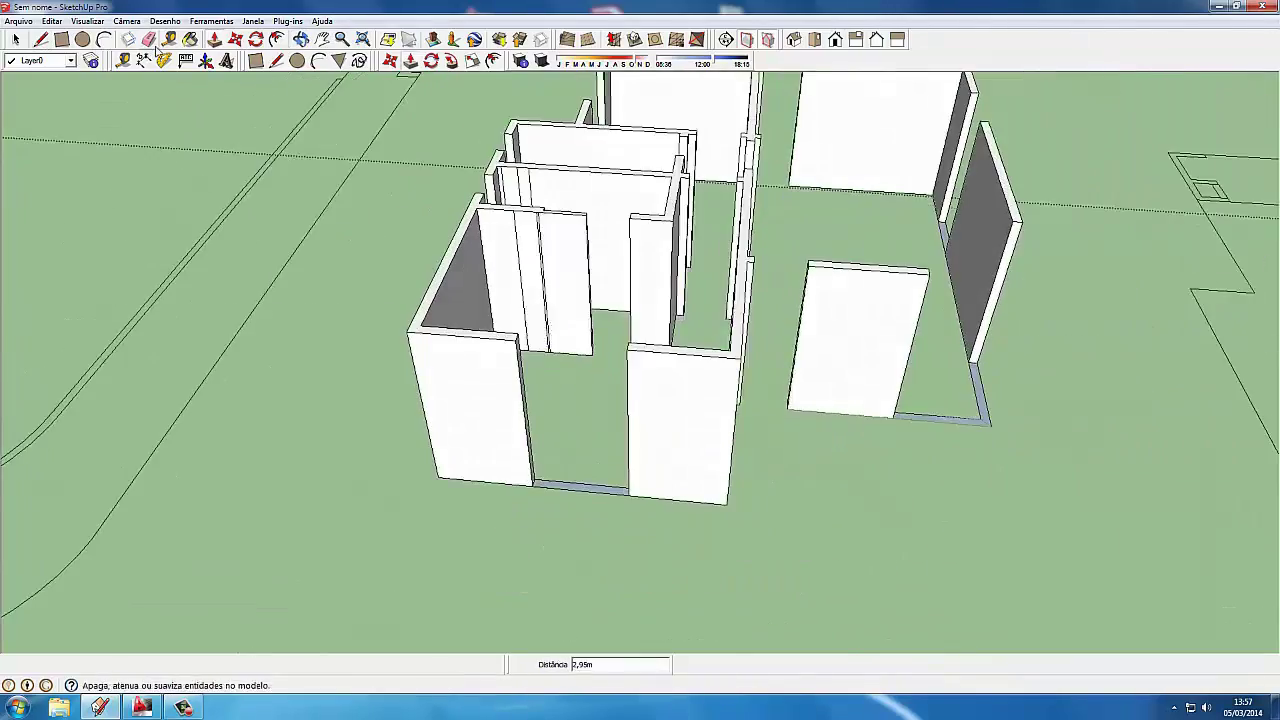
scroll(549, 143, up, 3)
middle_drag(549, 143, 303, 251)
scroll(303, 251, down, 3)
scroll(329, 383, down, 1)
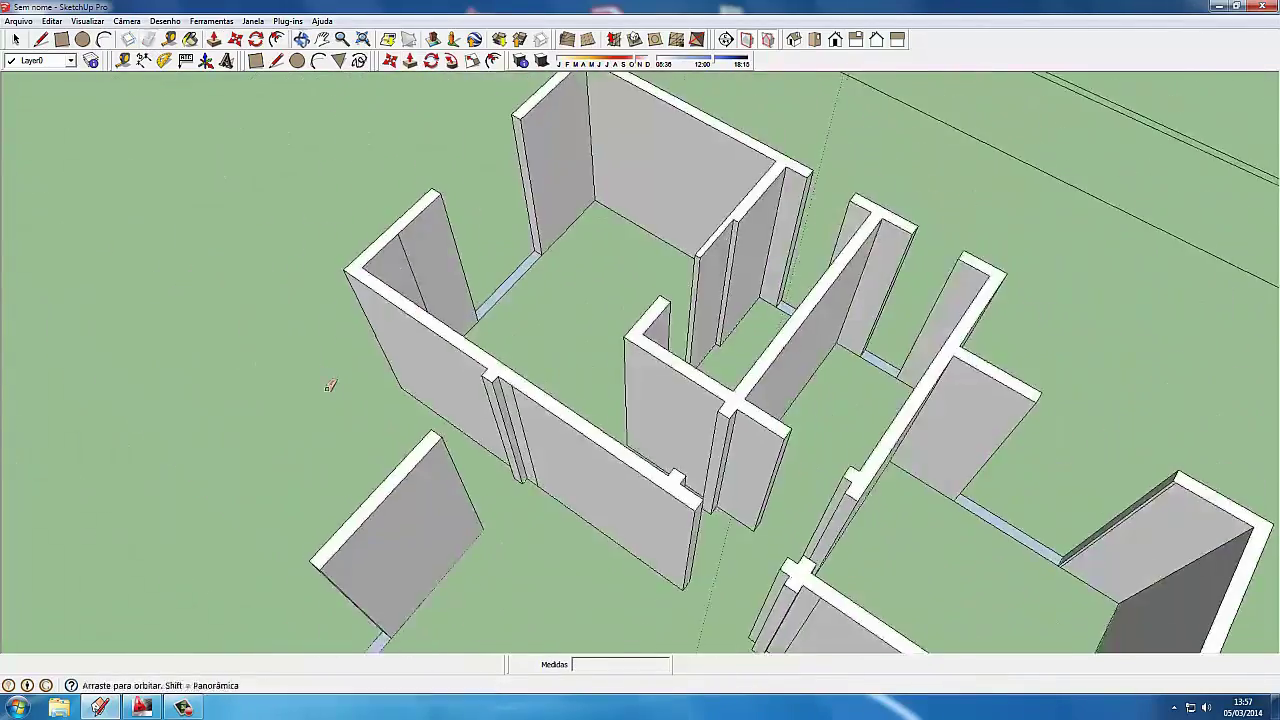
scroll(524, 435, up, 5)
mouse_move(524, 435)
middle_down()
mouse_move(337, 400)
mouse_move(777, 206)
middle_up()
scroll(777, 206, up, 3)
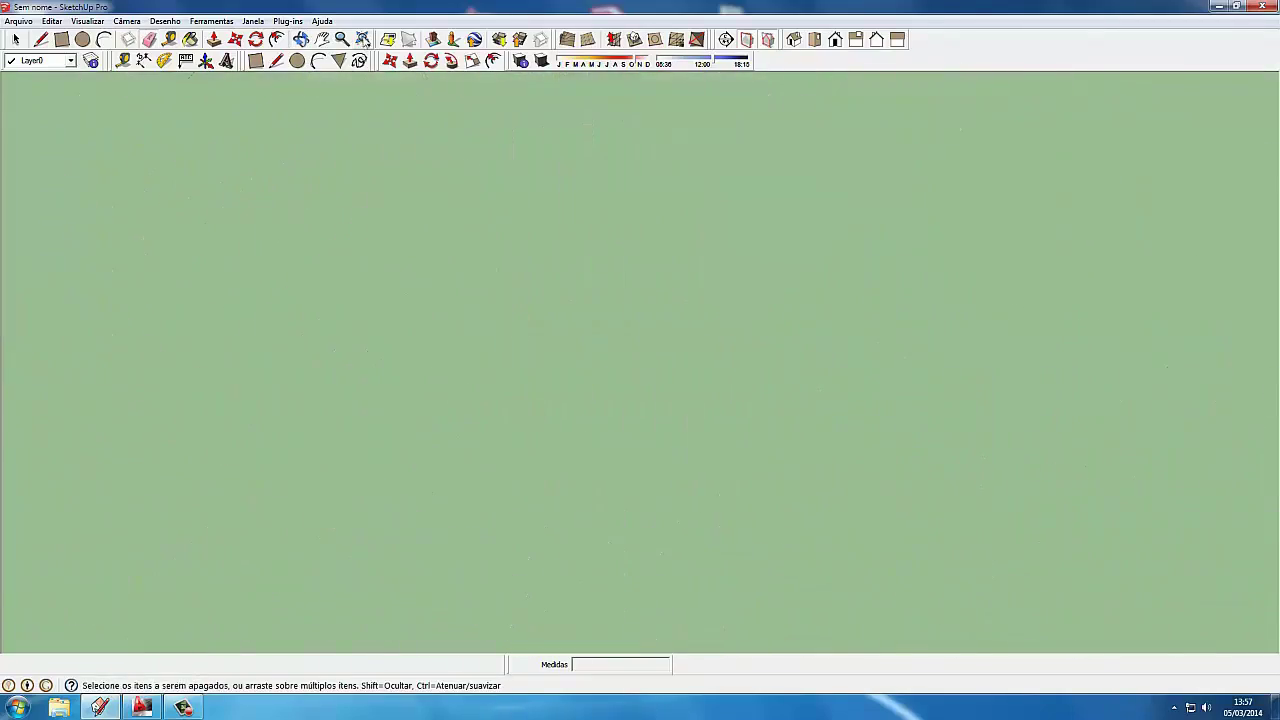
scroll(565, 410, down, 2)
scroll(565, 410, down, 3)
Orbit out to an overview of all walls and return to the Select tool.
mouse_move(866, 163)
middle_down()
mouse_move(480, 320)
mouse_move(346, 311)
middle_up()
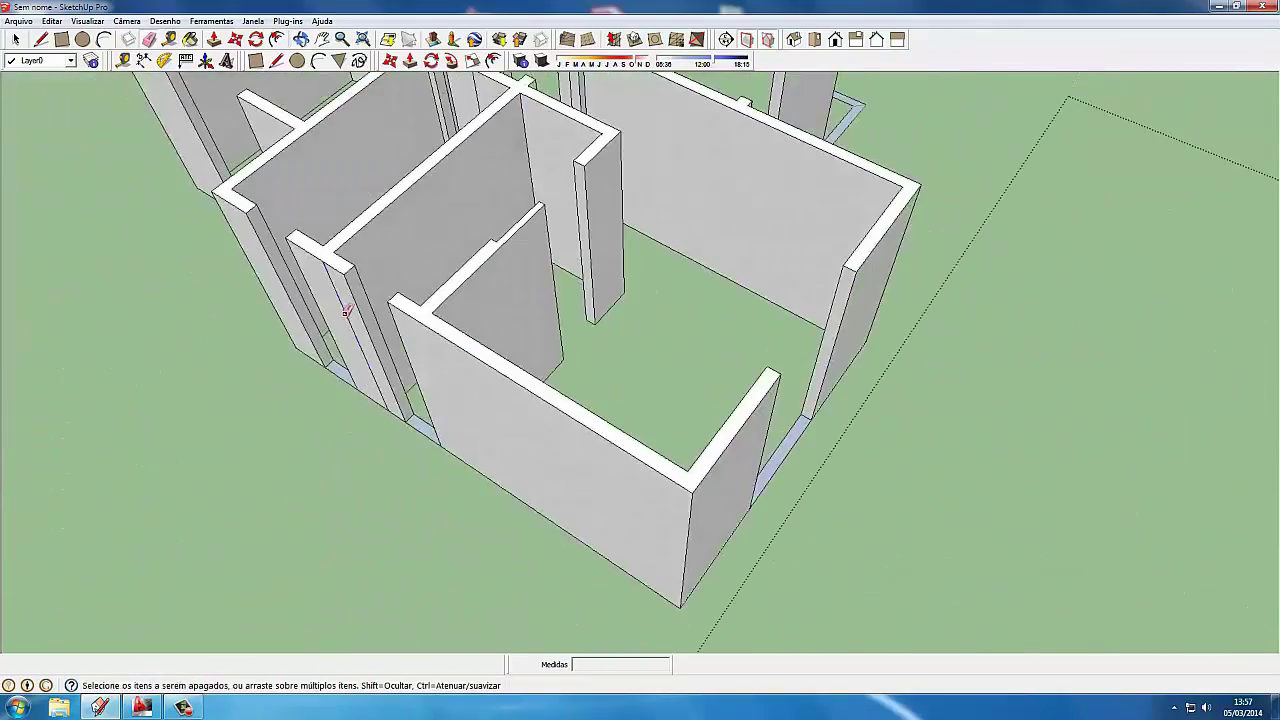
scroll(740, 278, up, 3)
scroll(740, 278, down, 3)
mouse_move(786, 300)
middle_down()
mouse_move(840, 314)
mouse_move(486, 177)
middle_up()
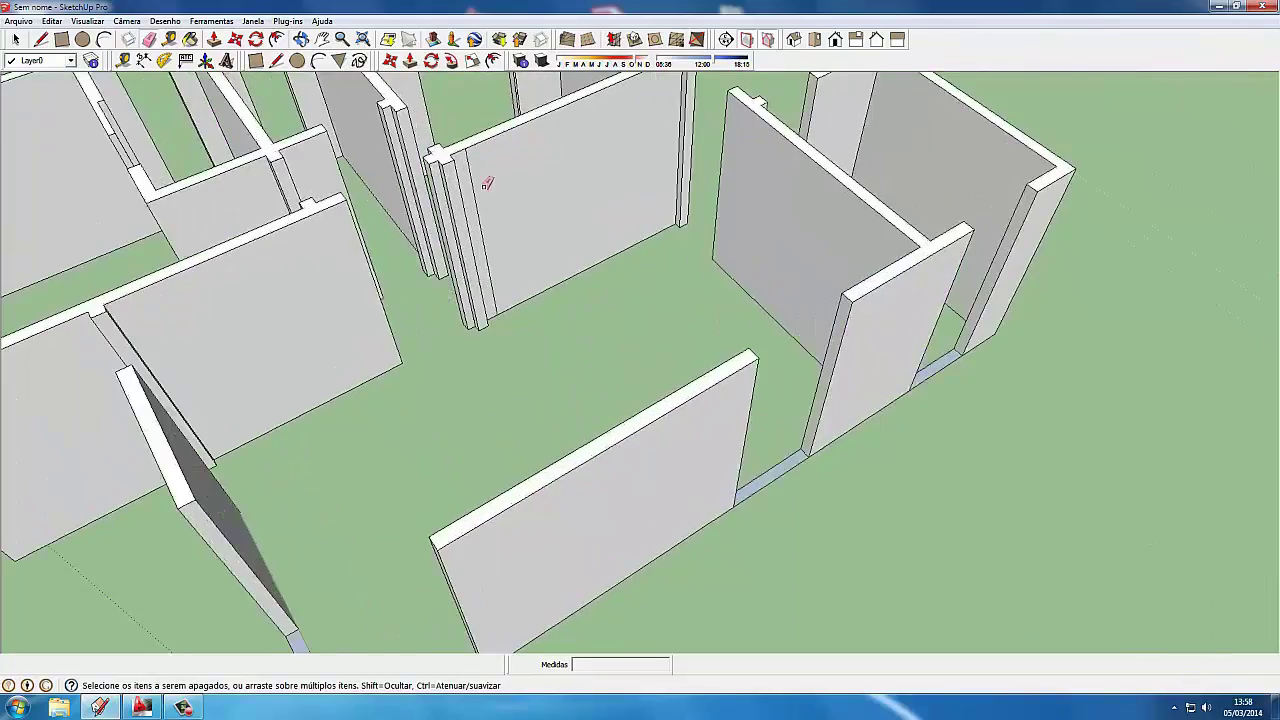
scroll(869, 310, up, 3)
scroll(869, 310, down, 3)
middle_drag(643, 366, 500, 300)
click(16, 40)
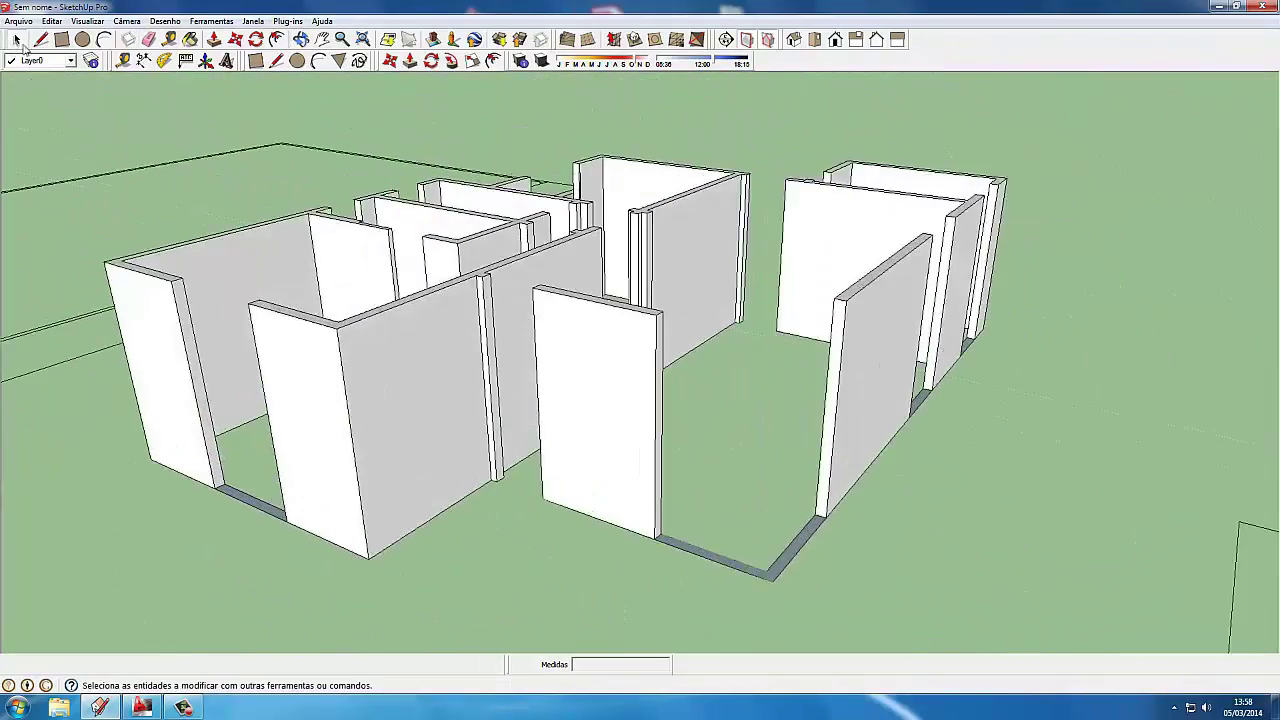
scroll(470, 550, up, 3)
scroll(470, 555, up, 2)
scroll(469, 557, down, 2)
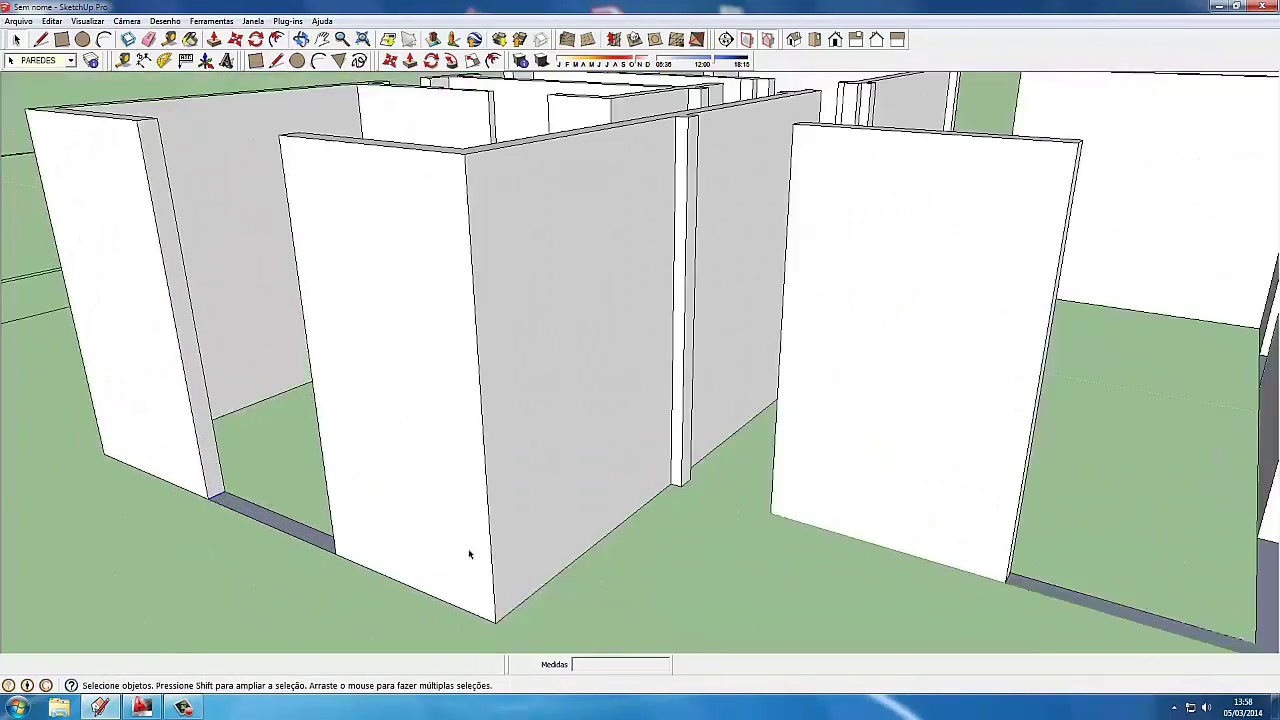
scroll(697, 492, up, 2)
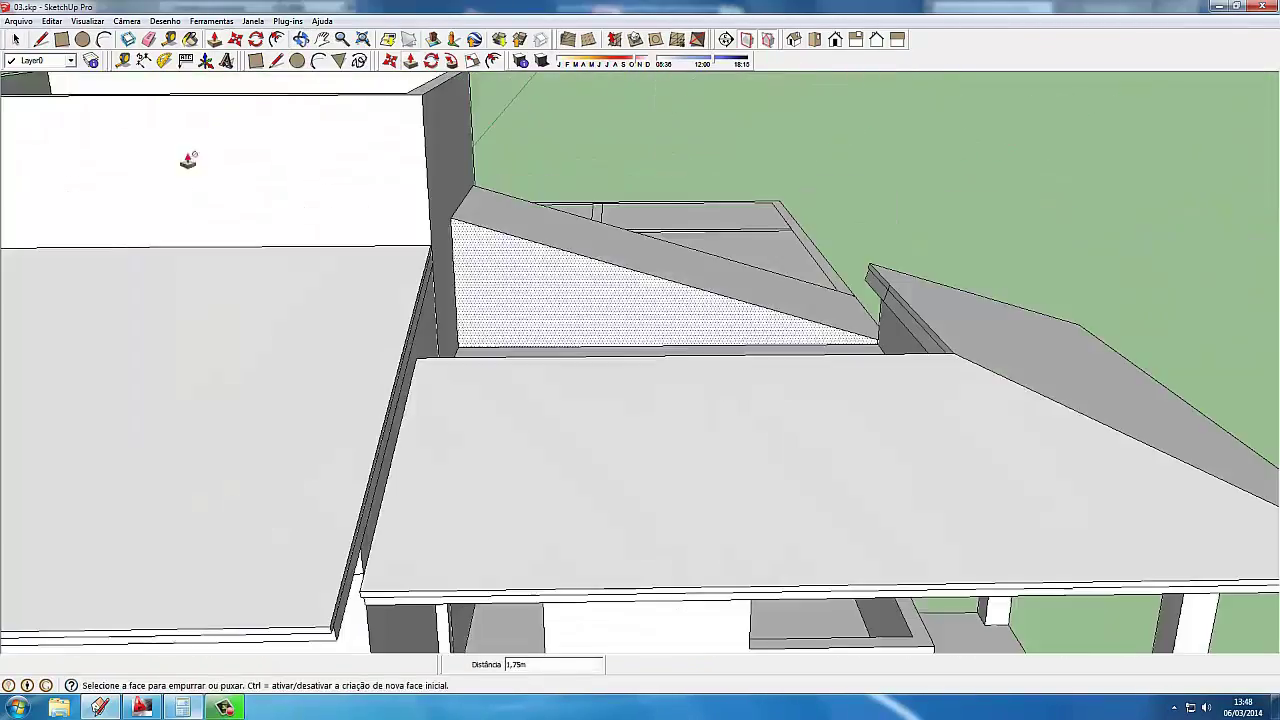
Push/Pull the dotted gable face of the roof to its new depth.
key(l)
click(841, 345)
click(213, 39)
scroll(640, 300, down, 5)
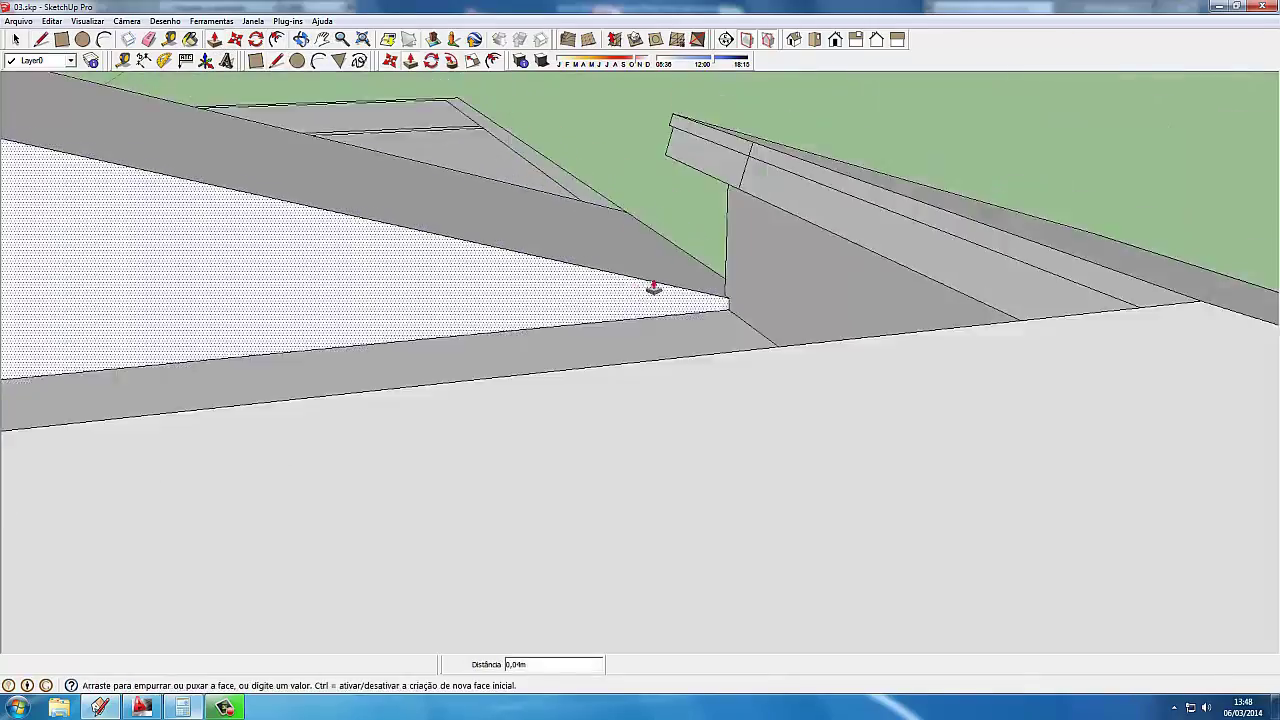
scroll(34, 394, down, 2)
Select the large sloped roof panel and move it against the upper wall.
click(15, 39)
click(634, 331)
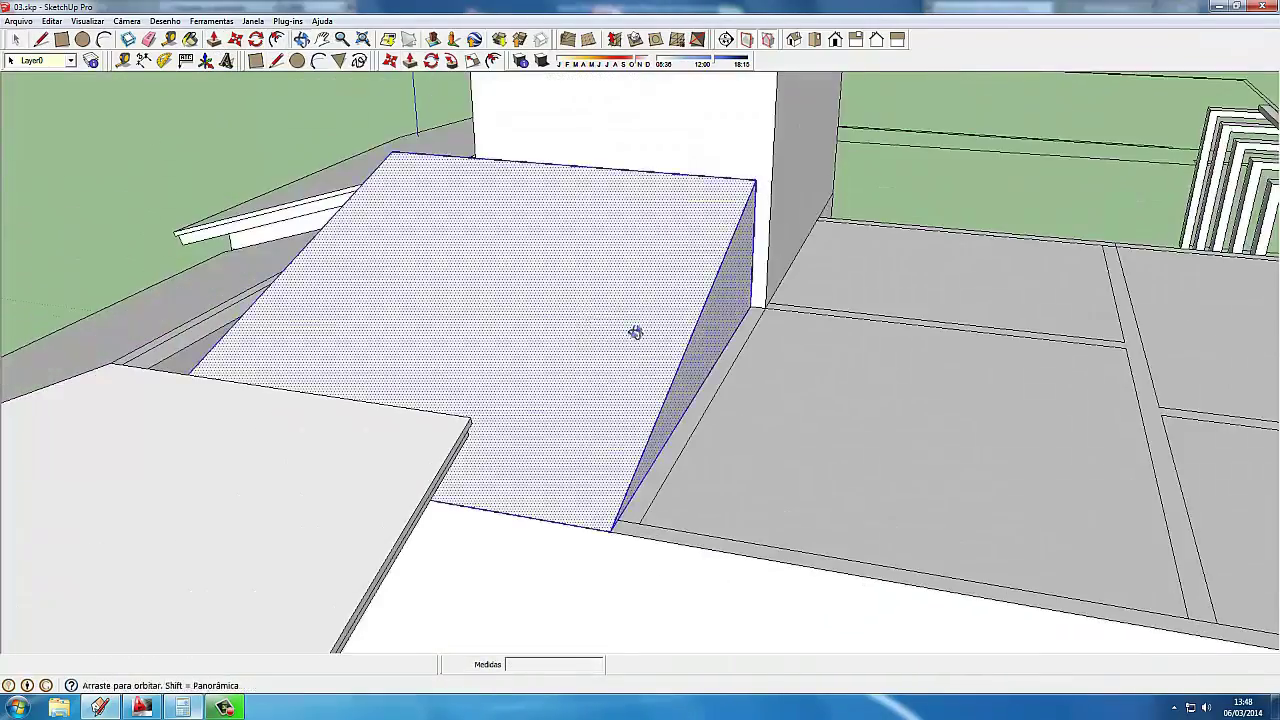
middle_drag(634, 331, 757, 243)
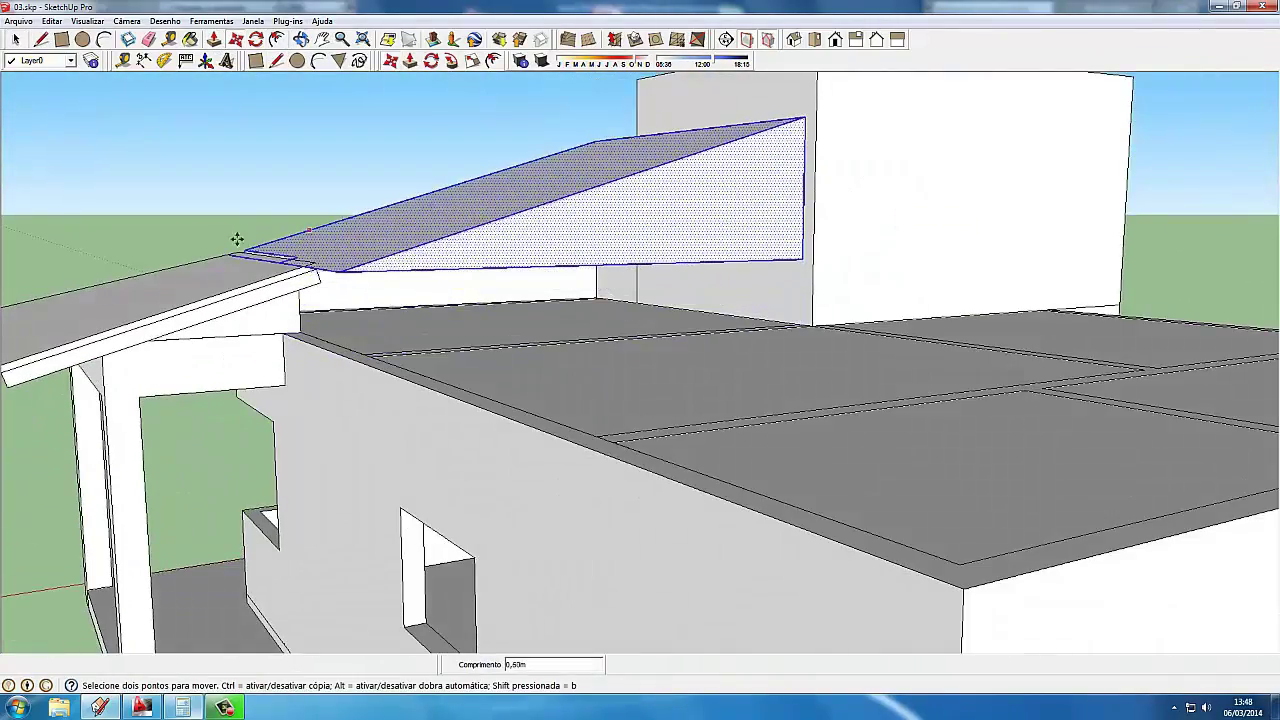
middle_drag(237, 239, 855, 221)
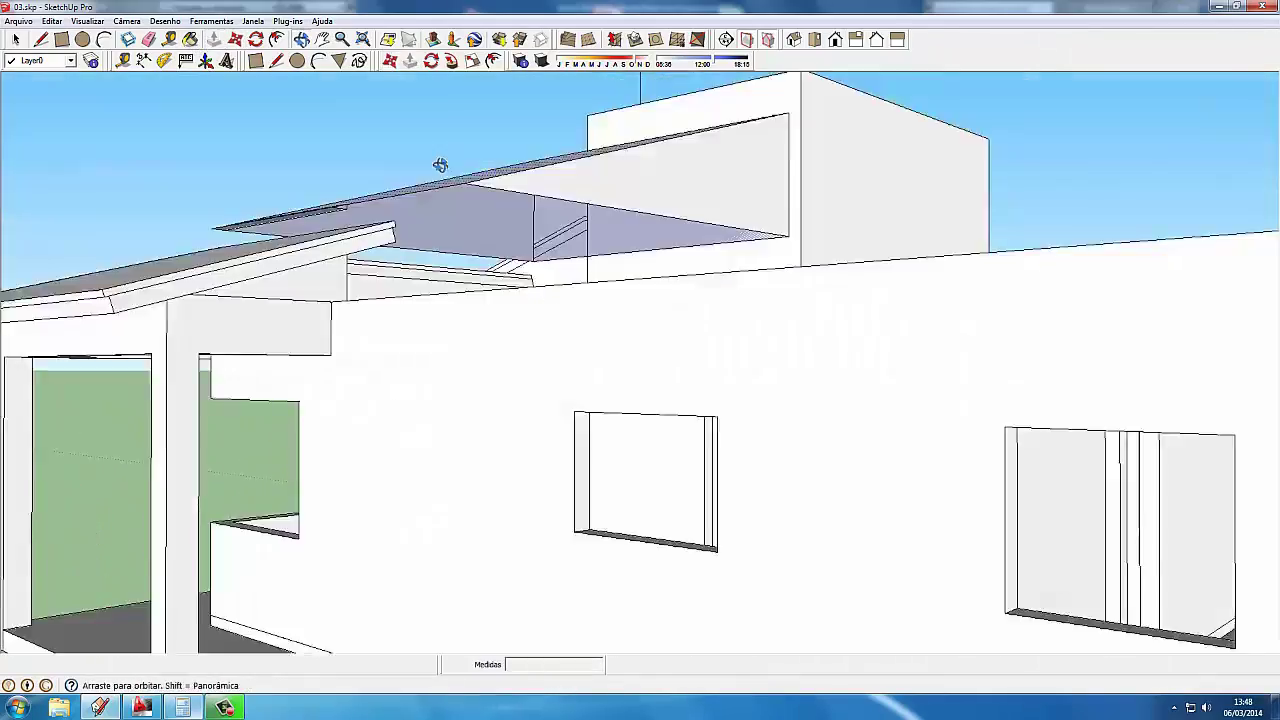
middle_drag(437, 166, 200, 300)
key(space)
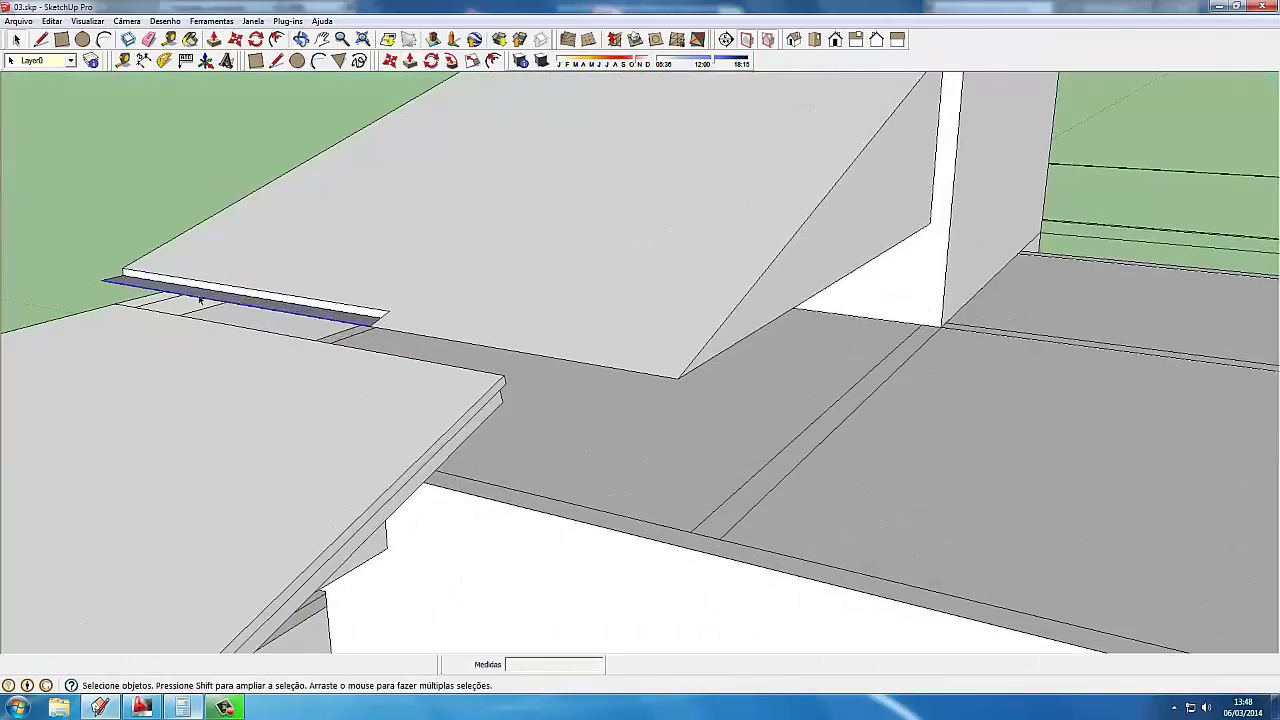
Push/Pull the roof edge strip 0,05 to form a fascia.
key(l)
mouse_move(125, 272)
middle_down()
mouse_move(434, 209)
mouse_move(457, 220)
mouse_move(353, 300)
middle_up()
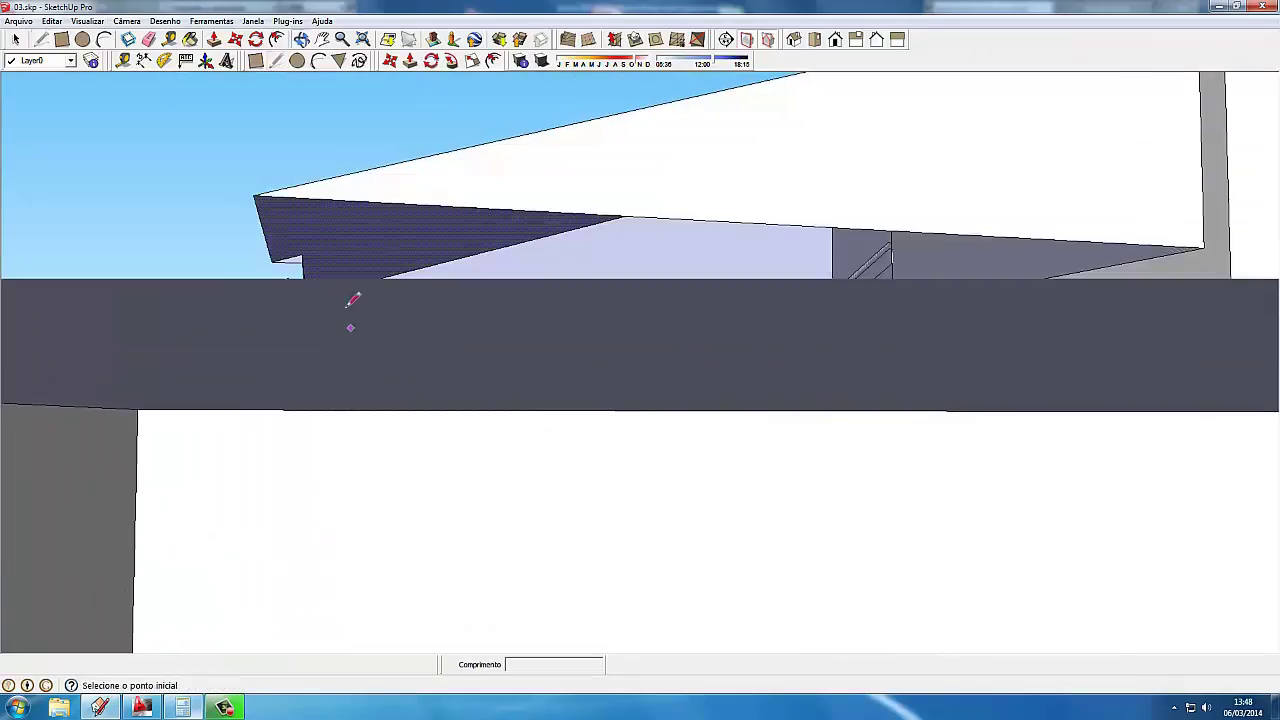
mouse_move(262, 193)
middle_down()
mouse_move(451, 391)
mouse_move(685, 370)
mouse_move(573, 300)
mouse_move(899, 362)
middle_up()
key(p)
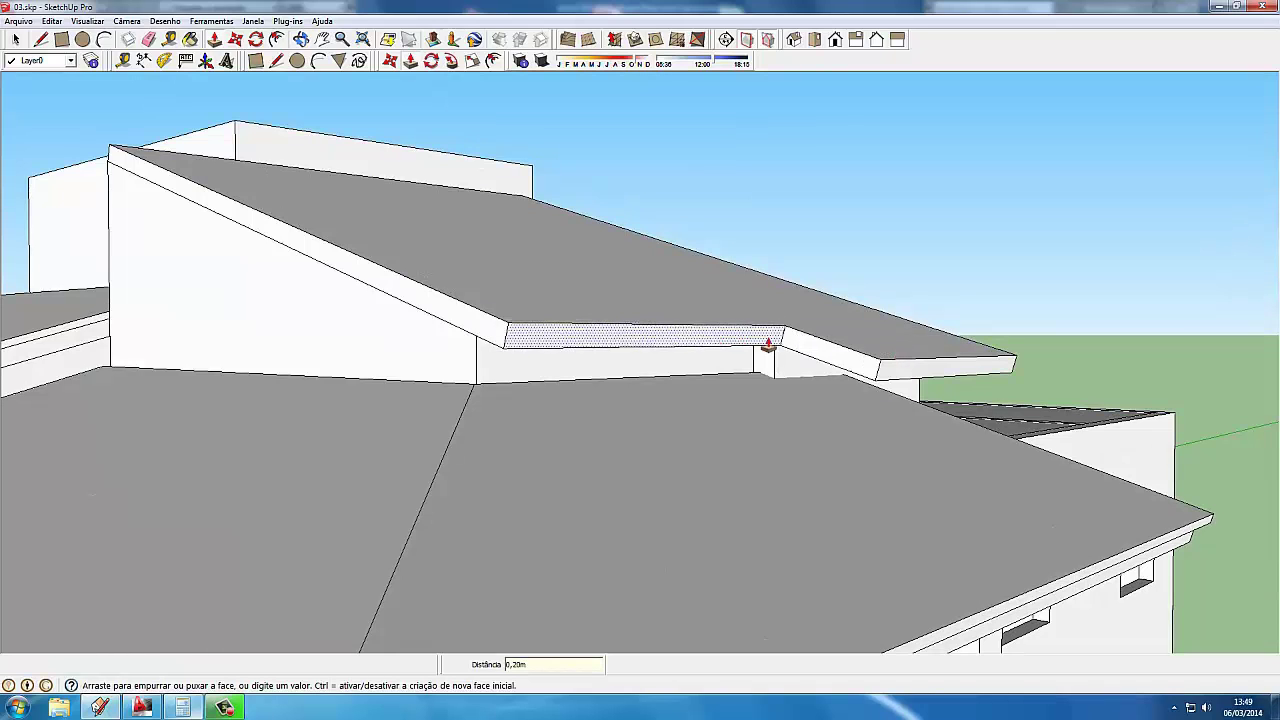
click(768, 345)
mouse_move(409, 306)
middle_down()
mouse_move(586, 308)
mouse_move(969, 372)
mouse_move(551, 340)
middle_up()
key(Return)
scroll(963, 360, down, 3)
scroll(266, 397, down, 5)
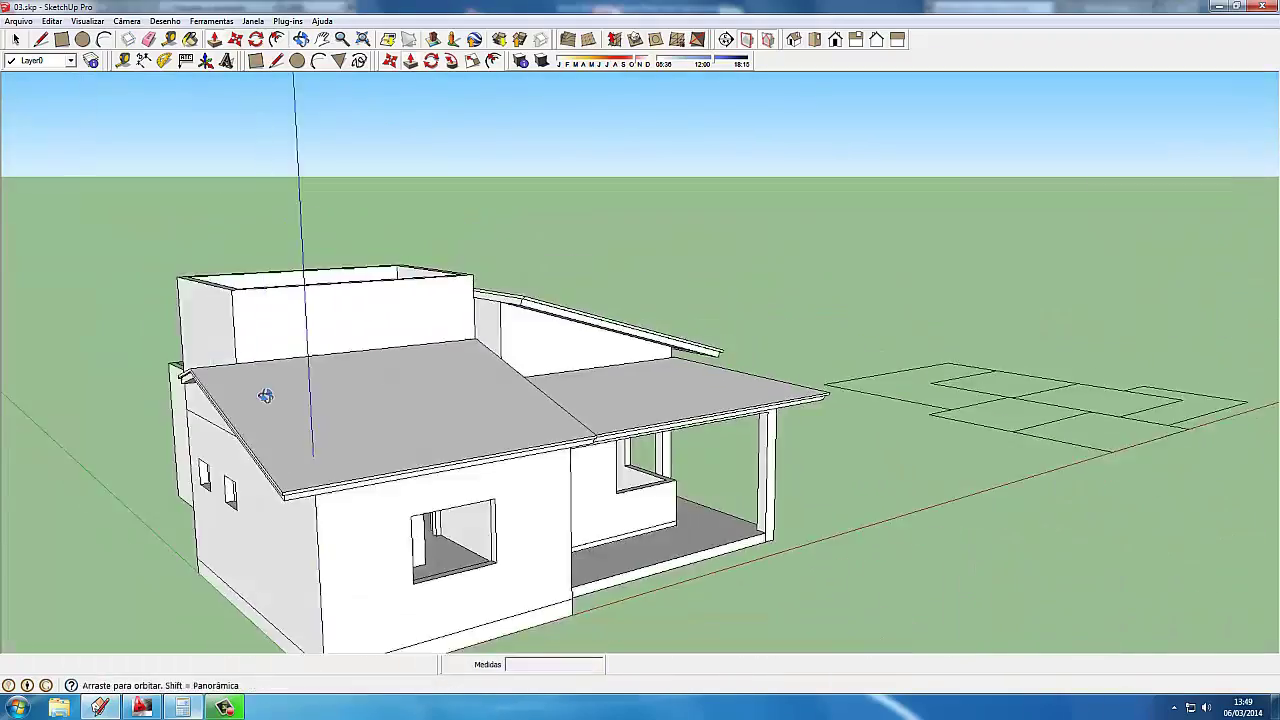
Draw a line along the sloping roof edge.
key(space)
scroll(468, 240, up, 6)
key(l)
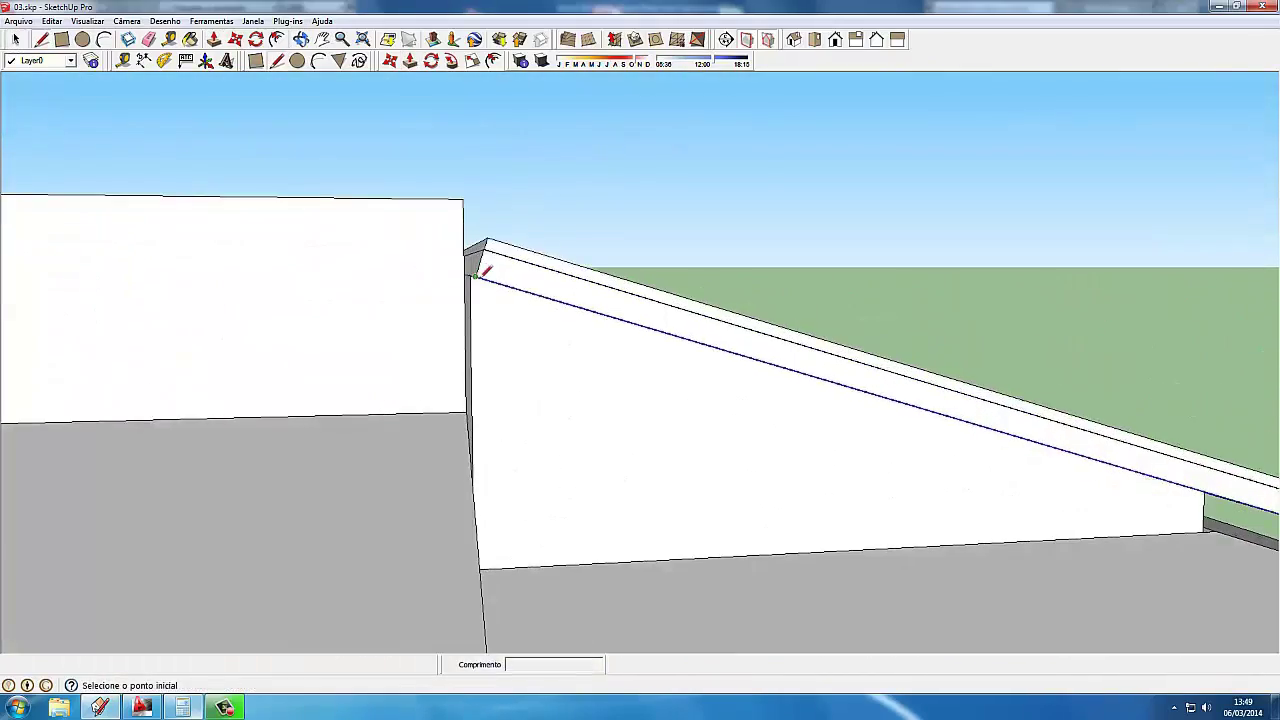
click(563, 298)
middle_drag(563, 298, 434, 330)
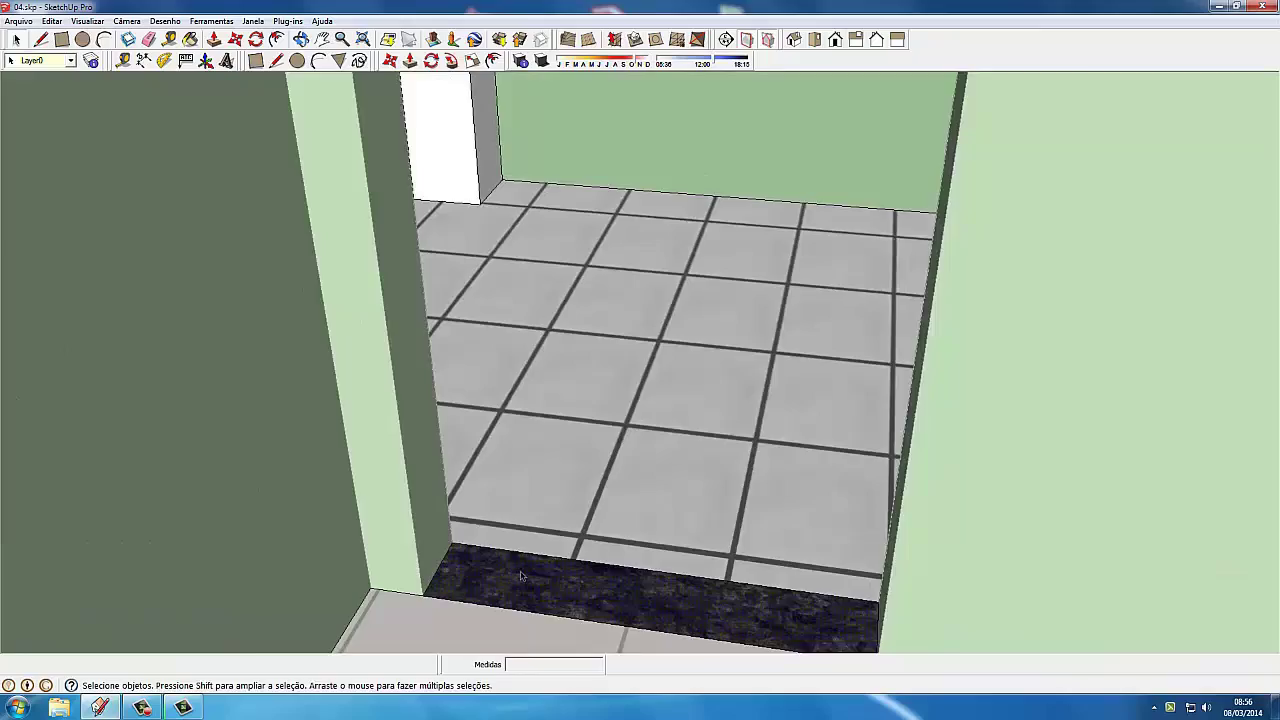
Reposition the granite threshold's texture so it sits correctly on the doorway.
right_click(520, 575)
click(734, 471)
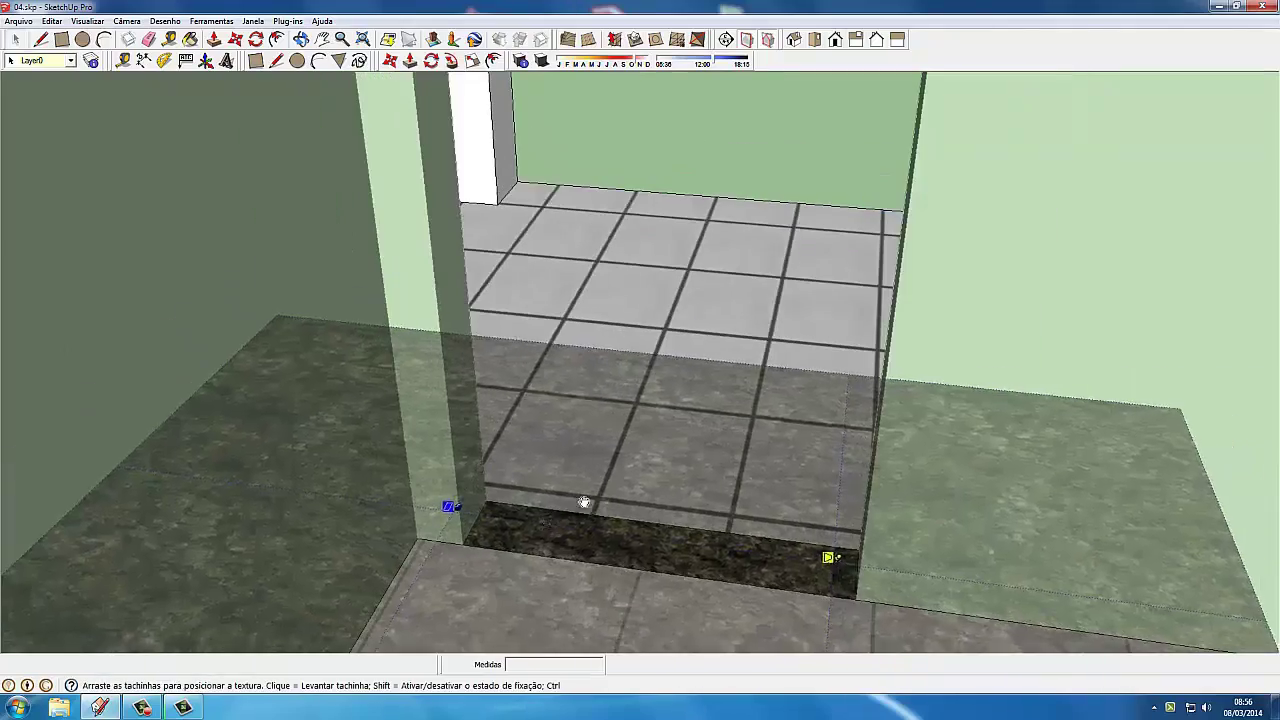
right_click(607, 537)
click(650, 537)
Copy the porch floor's edge line 0,15m inward along the wall to outline a baseboard strip.
scroll(591, 520, down, 10)
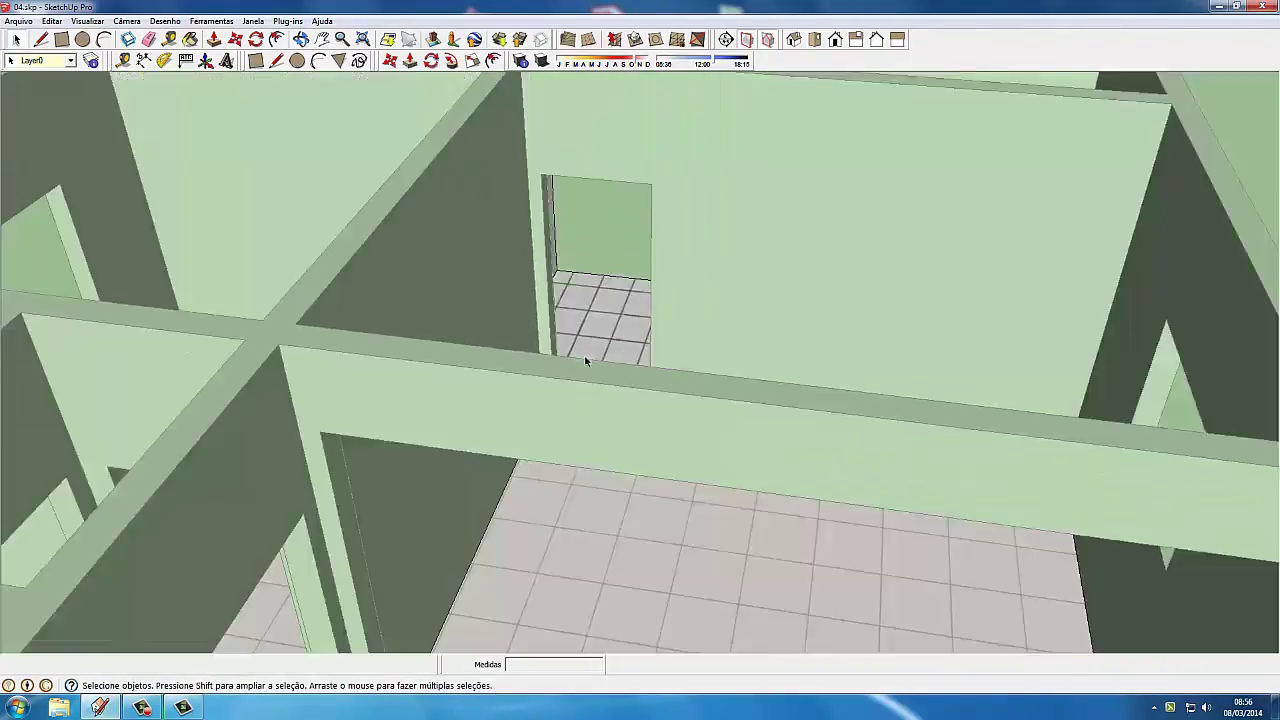
mouse_move(586, 357)
middle_down()
mouse_move(527, 298)
mouse_move(750, 395)
middle_up()
scroll(757, 394, up, 5)
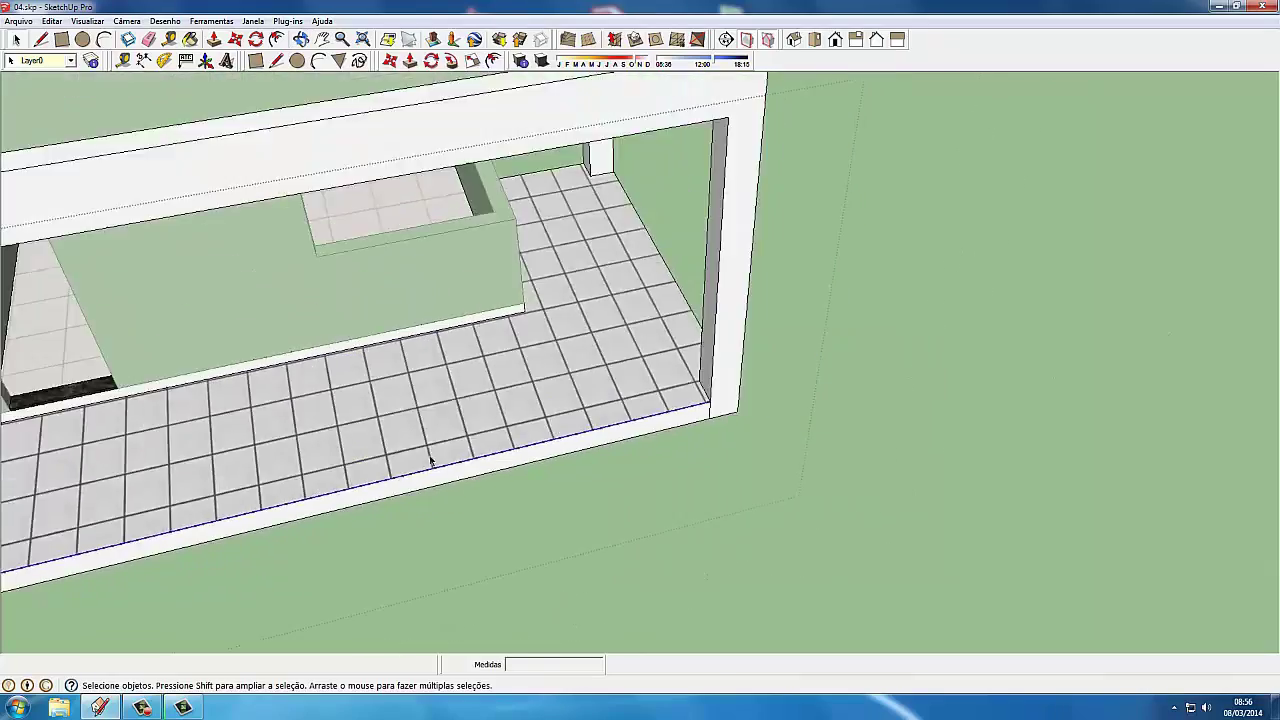
key(m)
scroll(778, 396, up, 3)
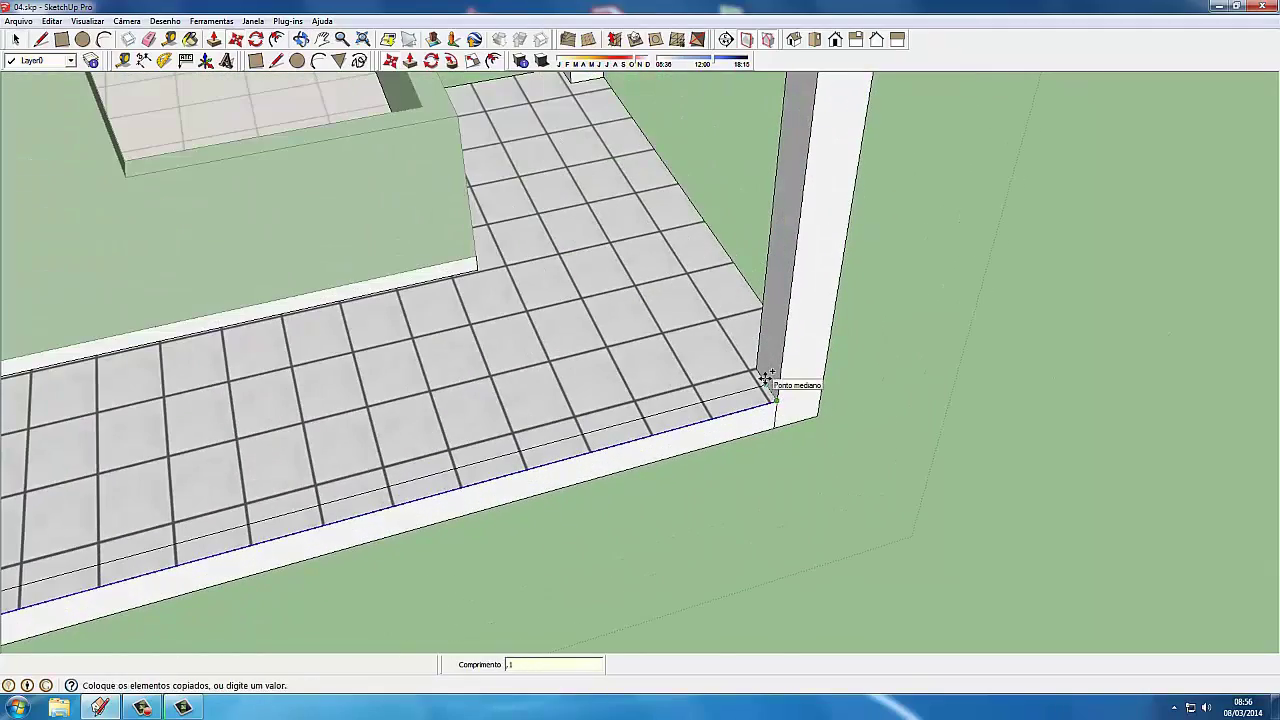
middle_drag(765, 378, 386, 400)
scroll(356, 368, up, 3)
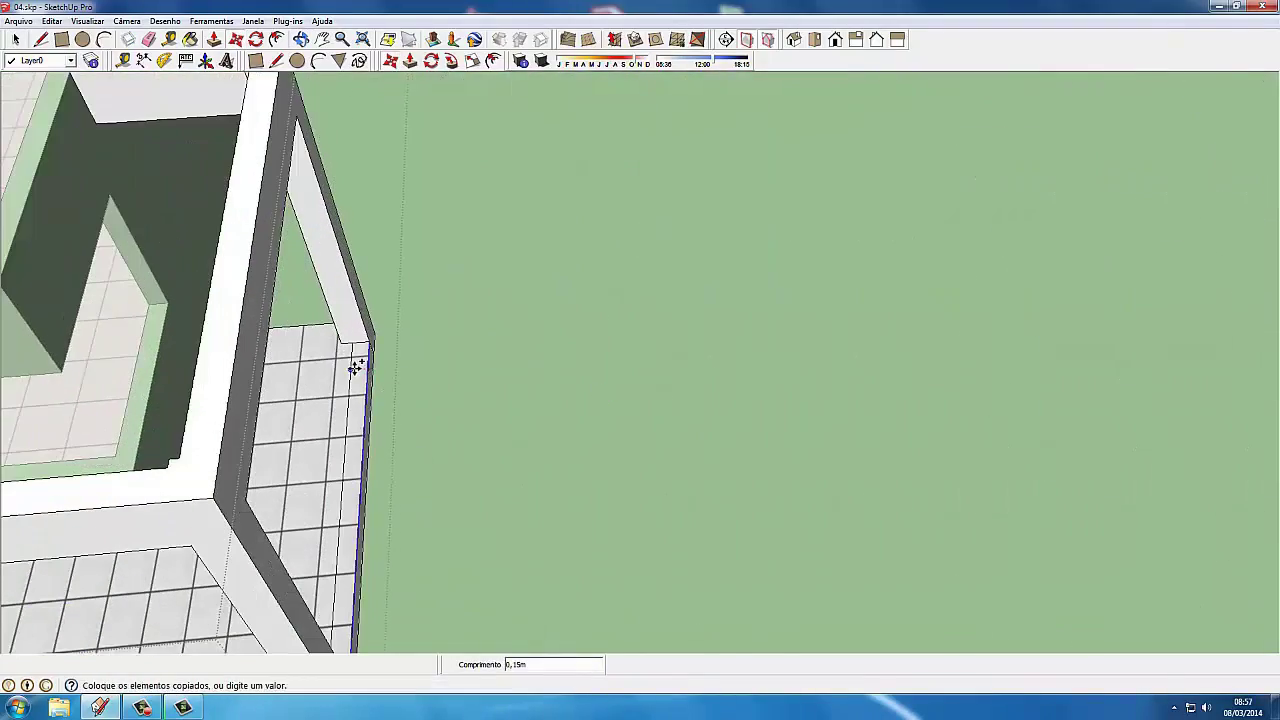
scroll(330, 335, down, 2)
middle_drag(323, 329, 323, 329)
scroll(450, 350, down, 5)
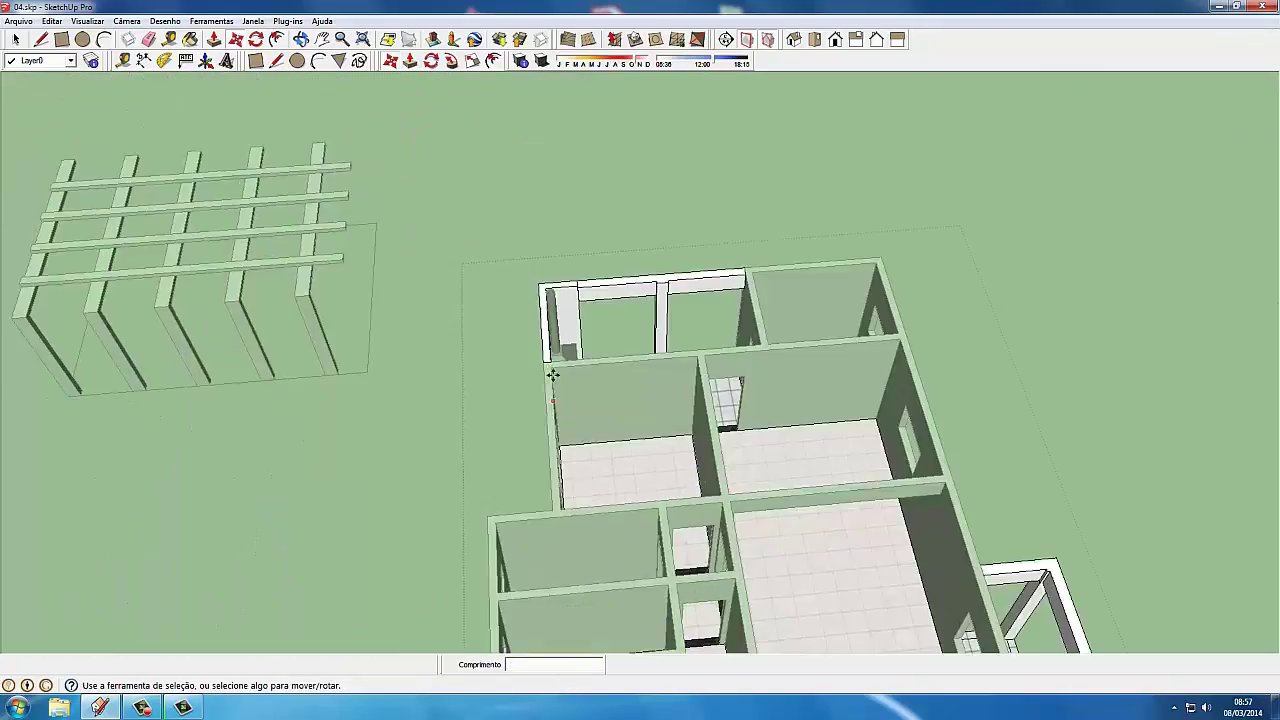
scroll(590, 362, up, 5)
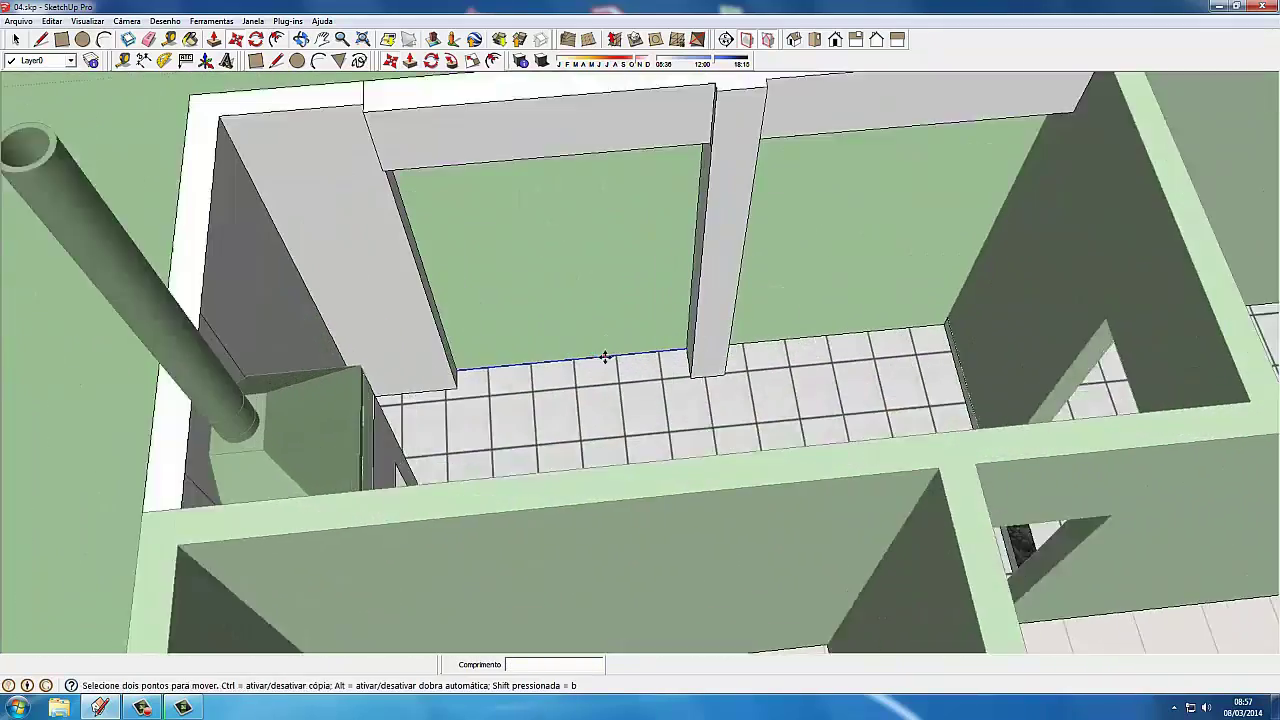
scroll(605, 357, up, 2)
key(space)
scroll(620, 363, up, 2)
Paint the baseboard strip with the dark granite material.
key(m)
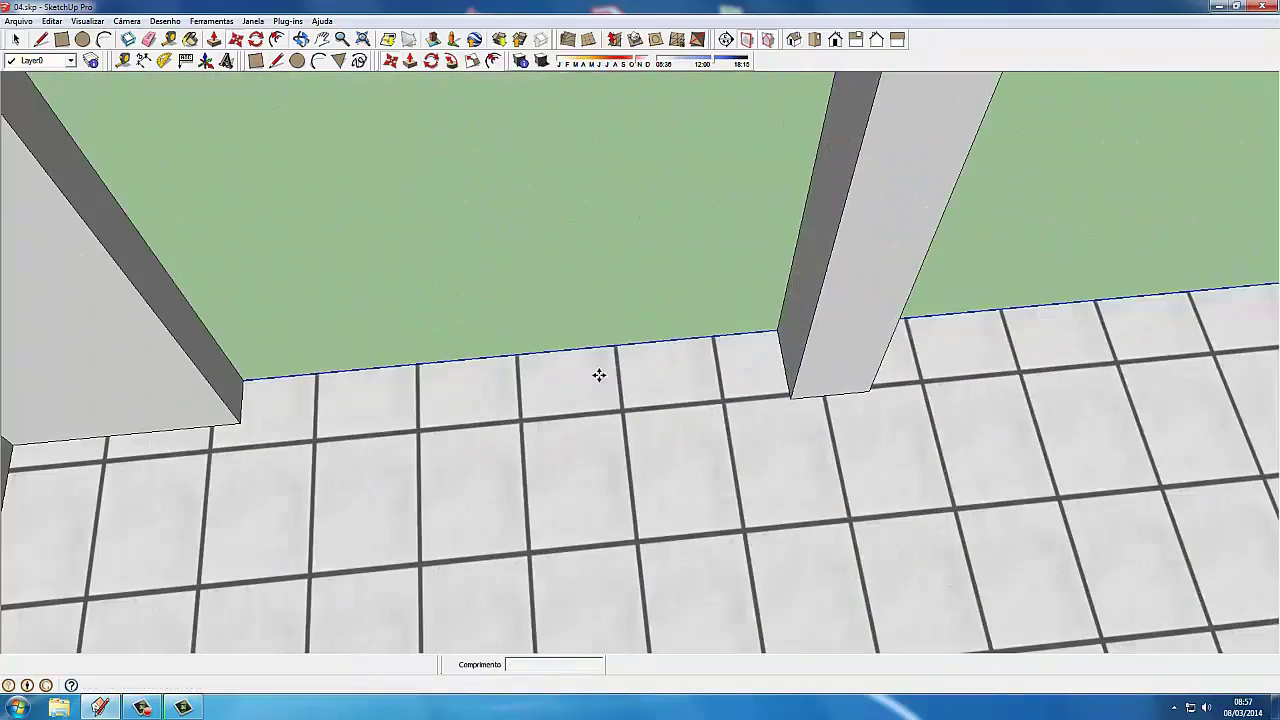
click(190, 38)
scroll(843, 357, down, 5)
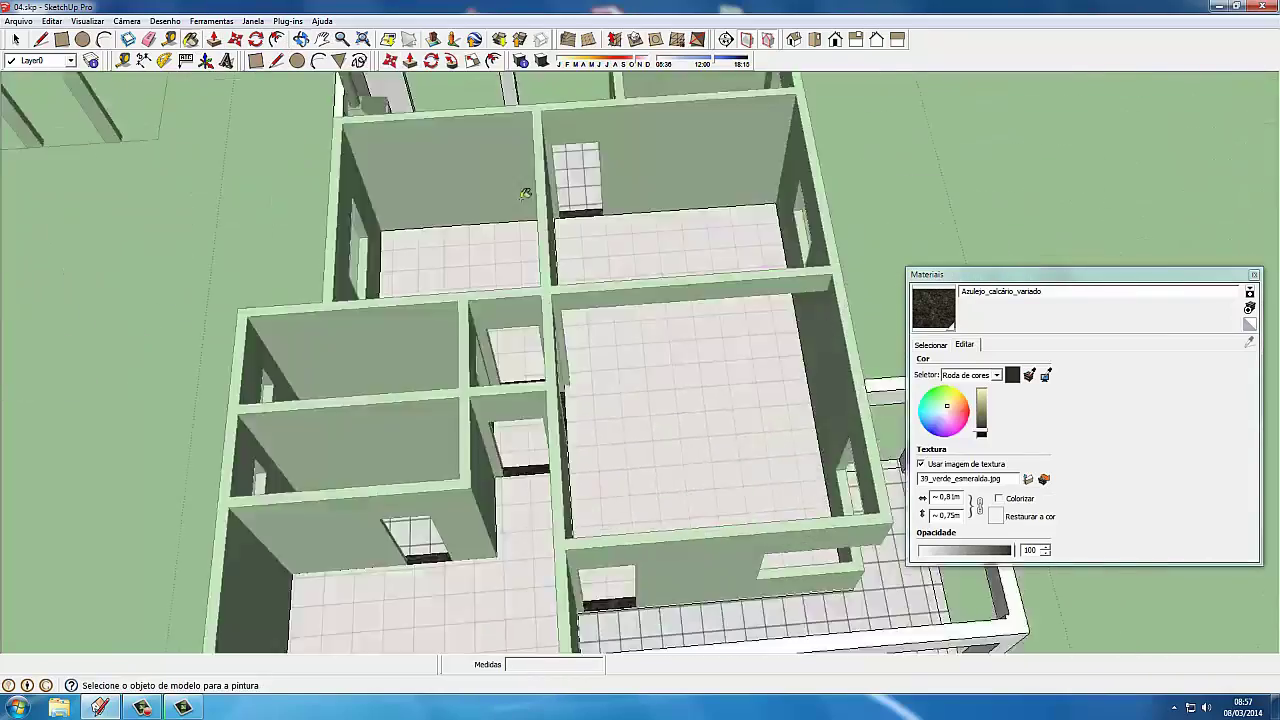
scroll(818, 375, up, 4)
click(1254, 277)
Raise the granite doorway threshold face by 0,01m with Push/Pull.
key(p)
scroll(585, 440, up, 3)
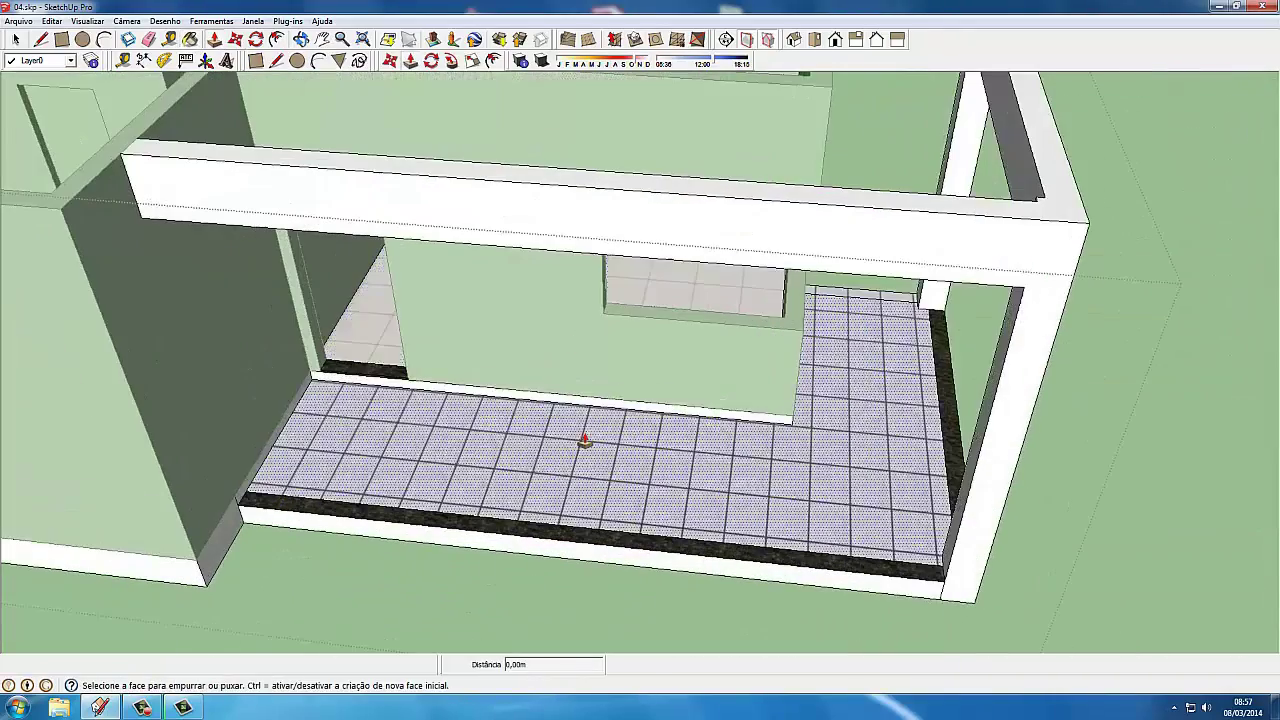
scroll(585, 437, up, 3)
scroll(663, 357, up, 2)
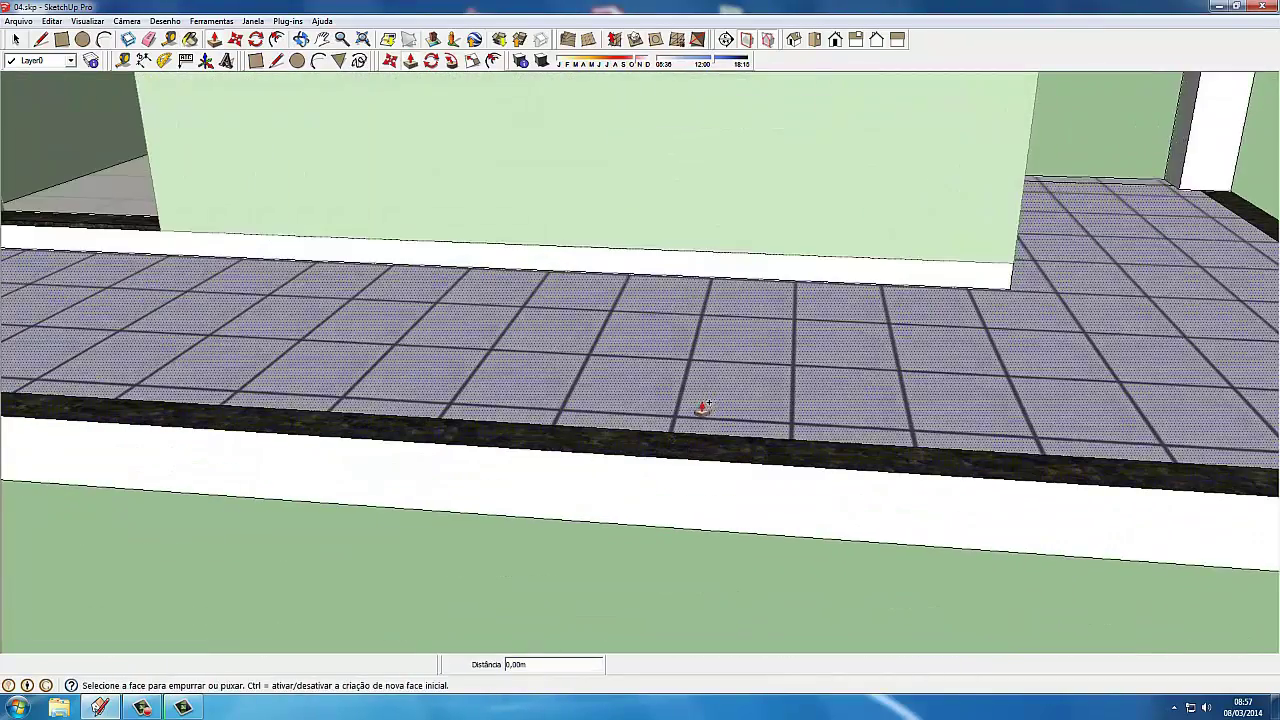
text(.02)
scroll(693, 416, down, 3)
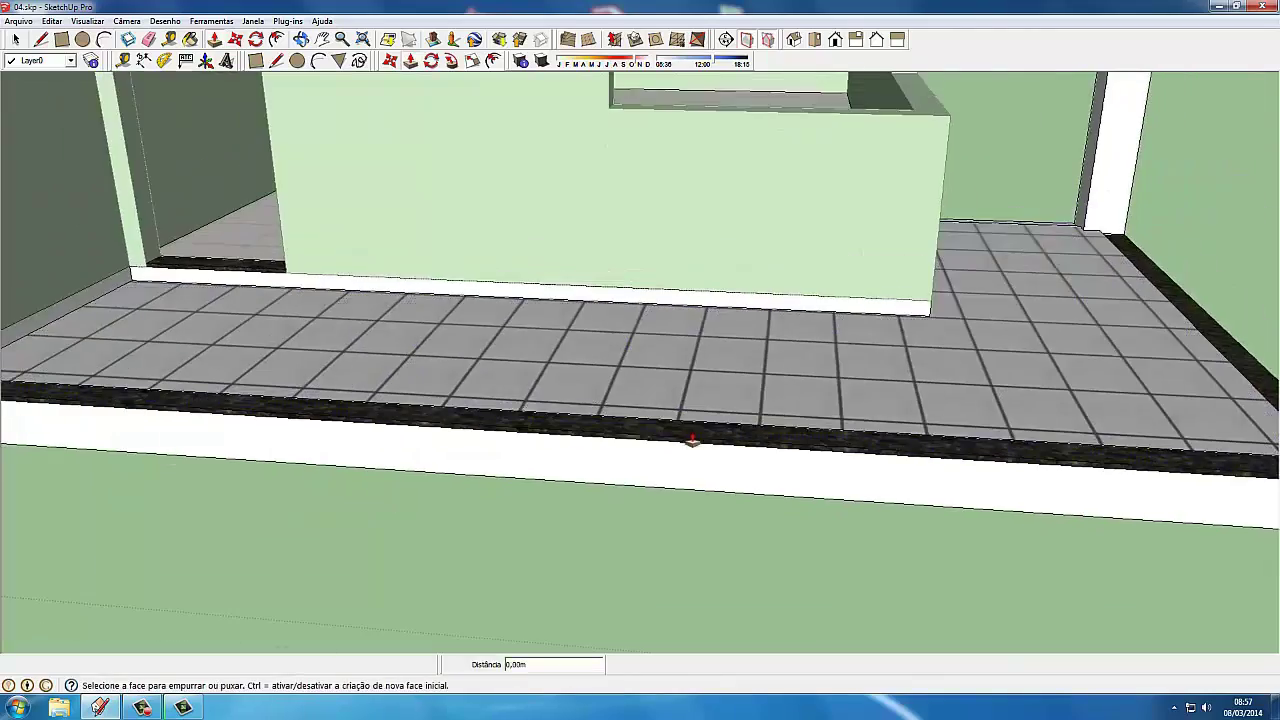
mouse_move(691, 443)
middle_down()
mouse_move(986, 420)
mouse_move(1014, 257)
mouse_move(707, 437)
middle_up()
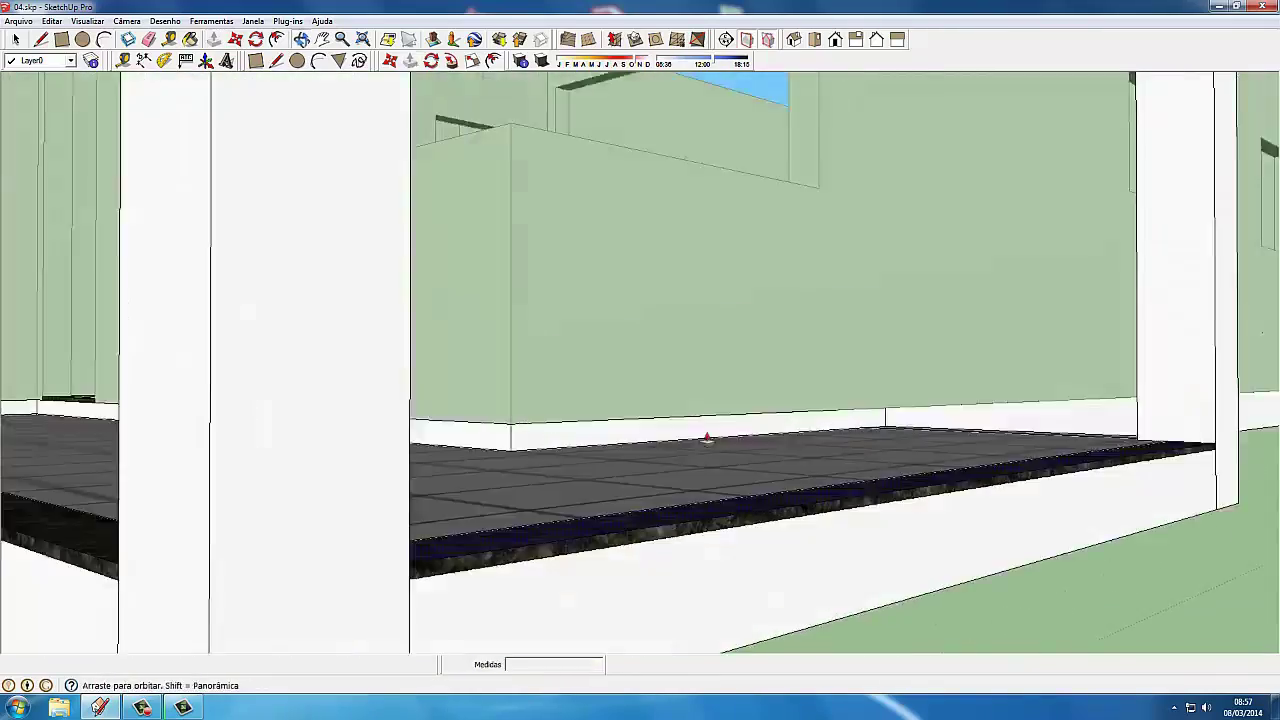
scroll(707, 437, down, 5)
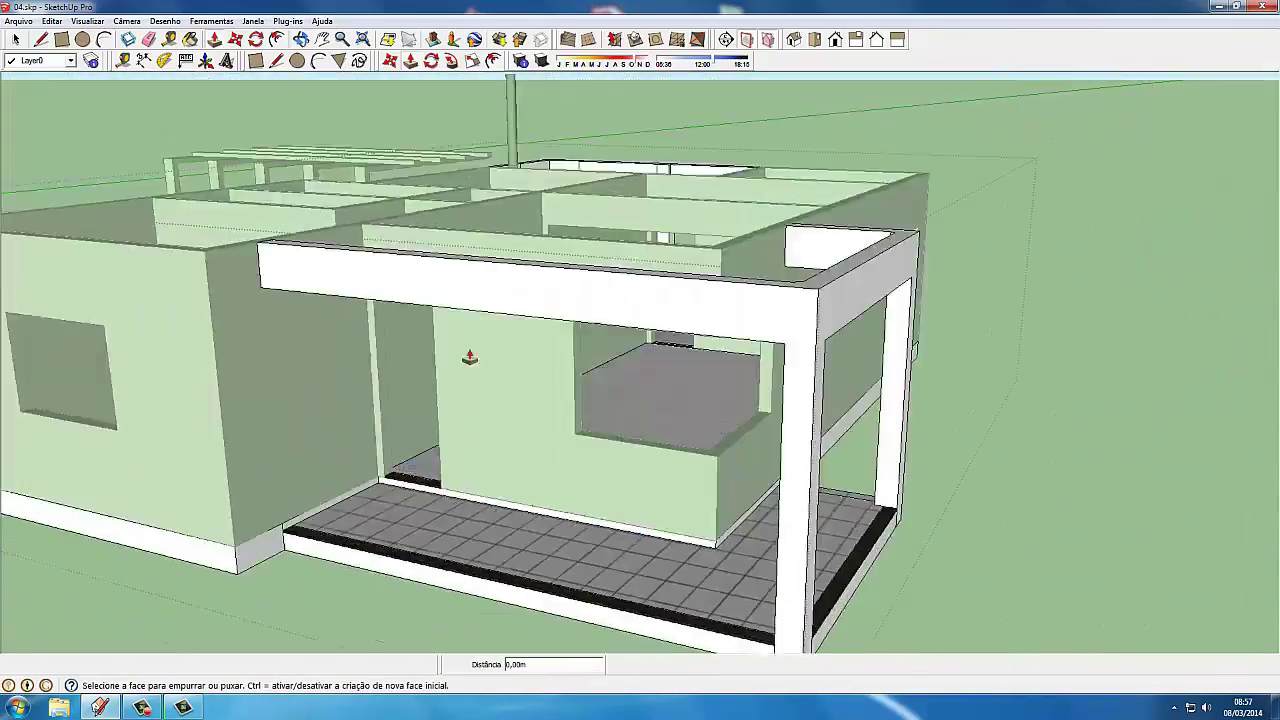
middle_drag(457, 363, 529, 449)
scroll(529, 449, up, 5)
middle_drag(451, 529, 572, 455)
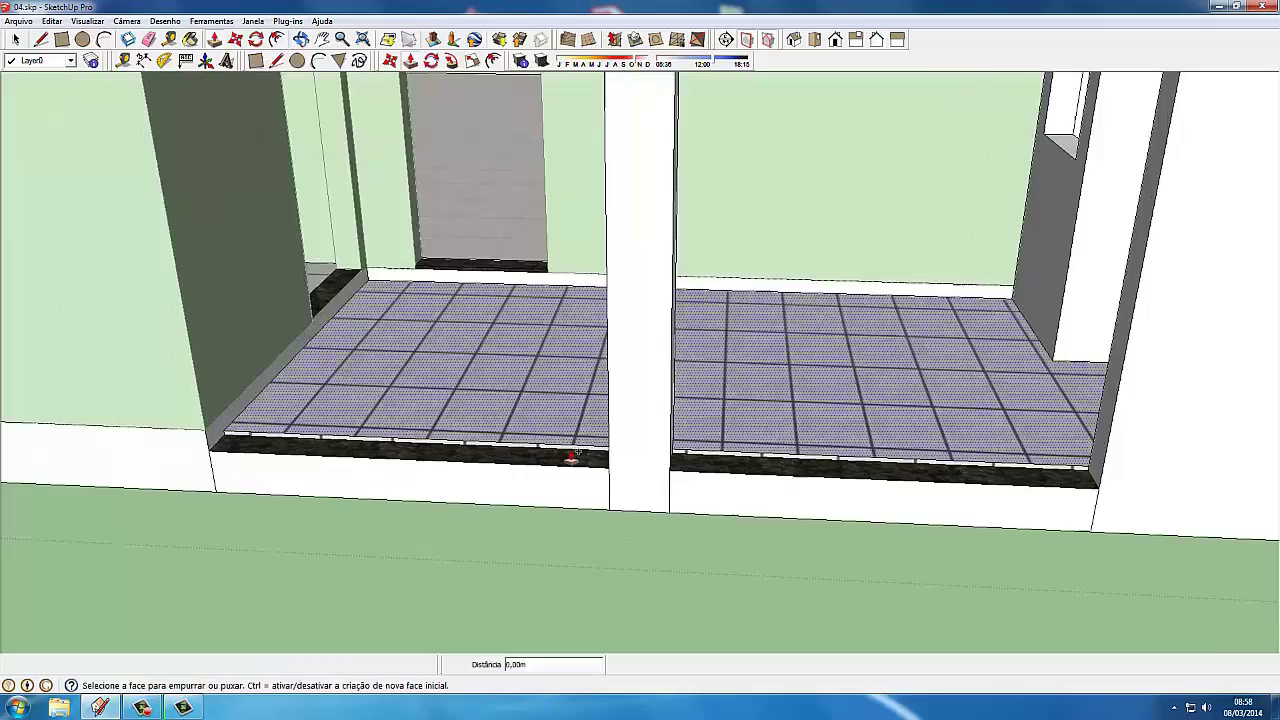
click(572, 455)
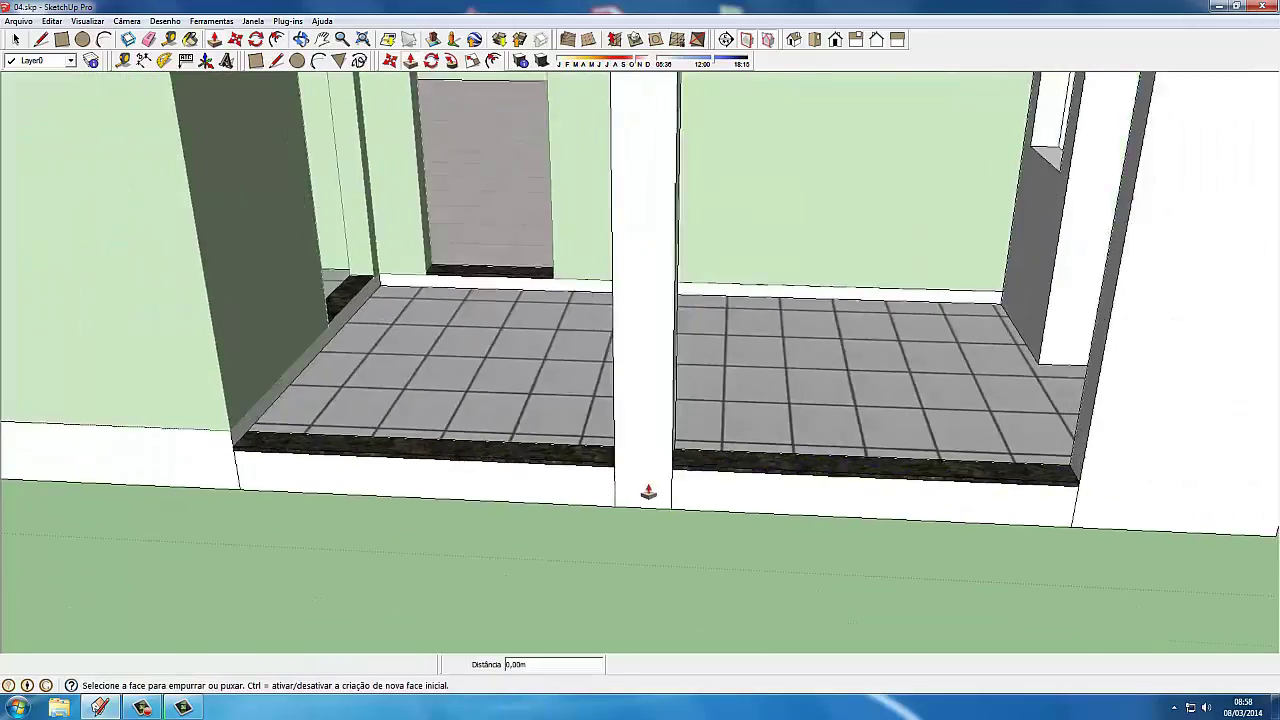
scroll(563, 473, up, 2)
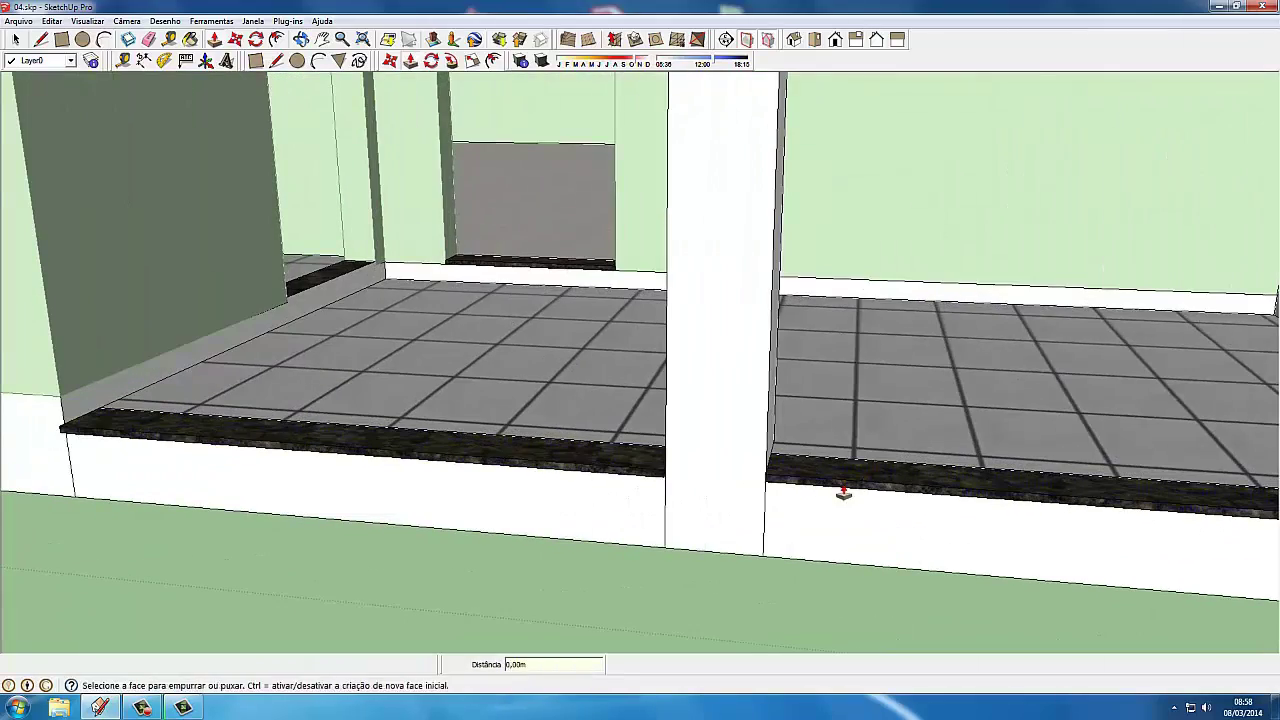
scroll(560, 350, up, 5)
scroll(309, 286, down, 2)
click(454, 337)
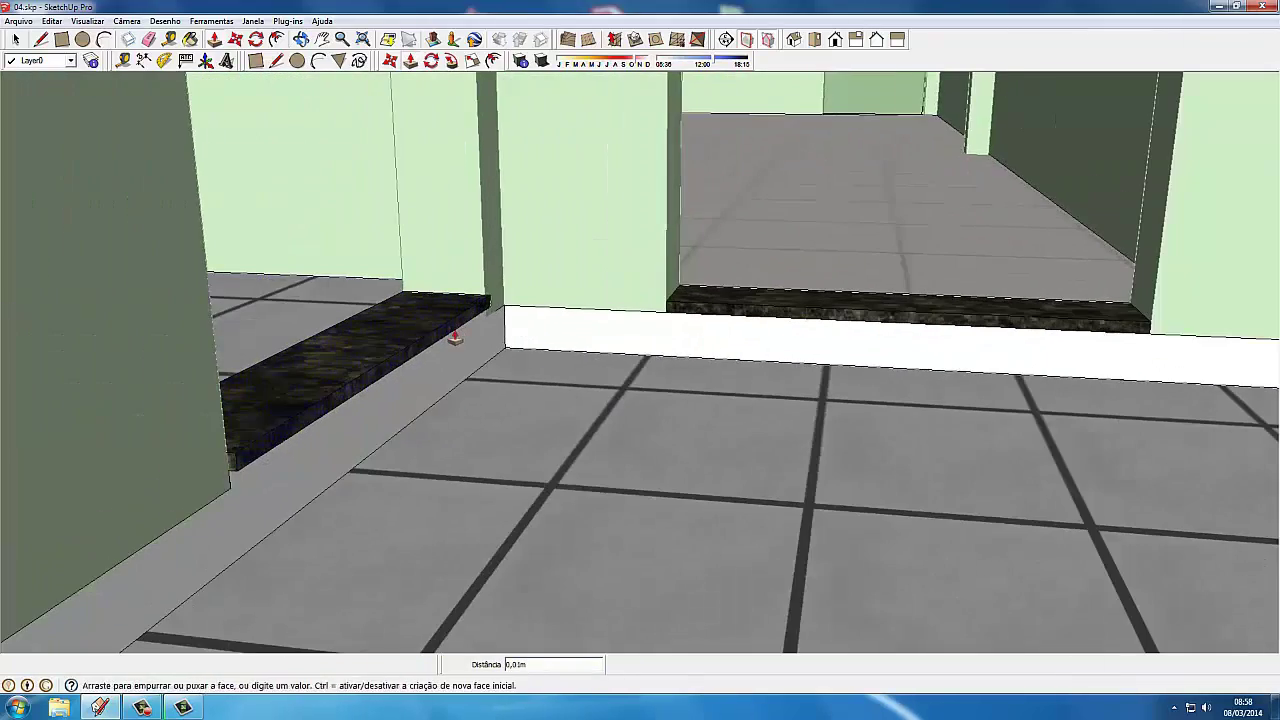
click(476, 330)
Apply the granite material to the tiled porch floor's edges.
scroll(663, 280, down, 3)
middle_drag(663, 280, 486, 351)
scroll(880, 294, up, 3)
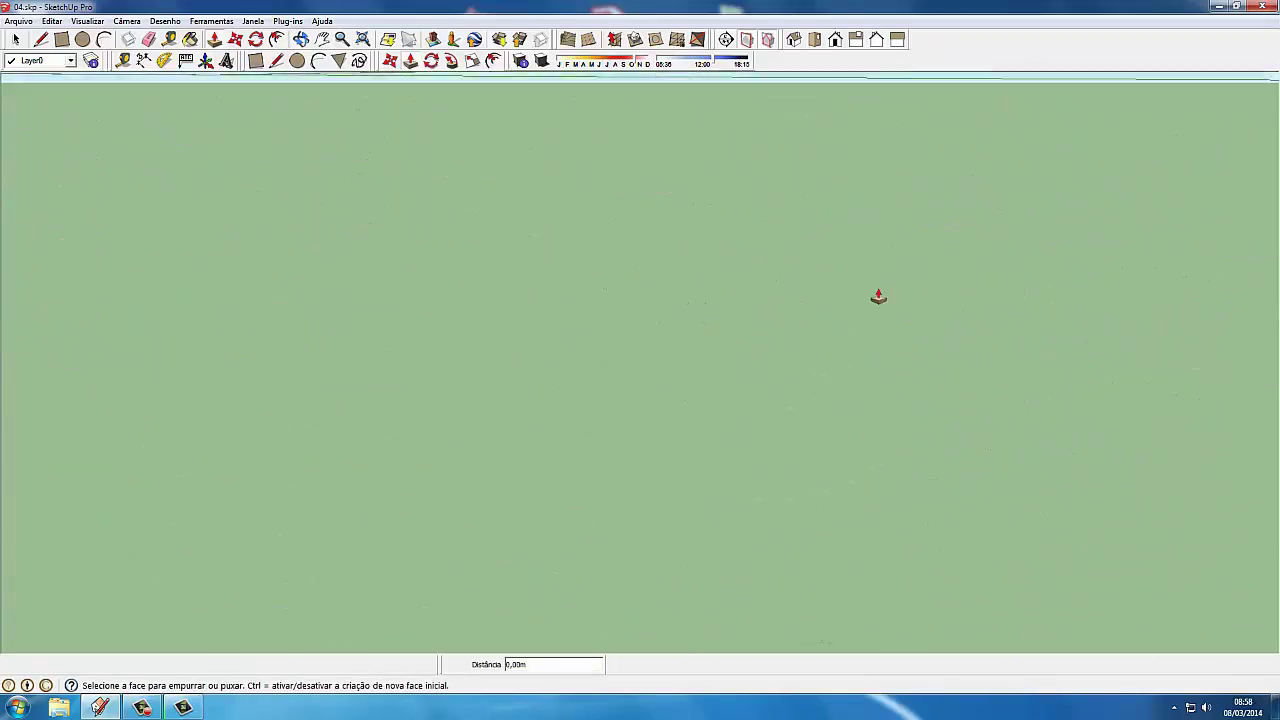
scroll(933, 332, down, 2)
scroll(1154, 324, up, 2)
scroll(1154, 324, up, 3)
middle_drag(1154, 324, 893, 347)
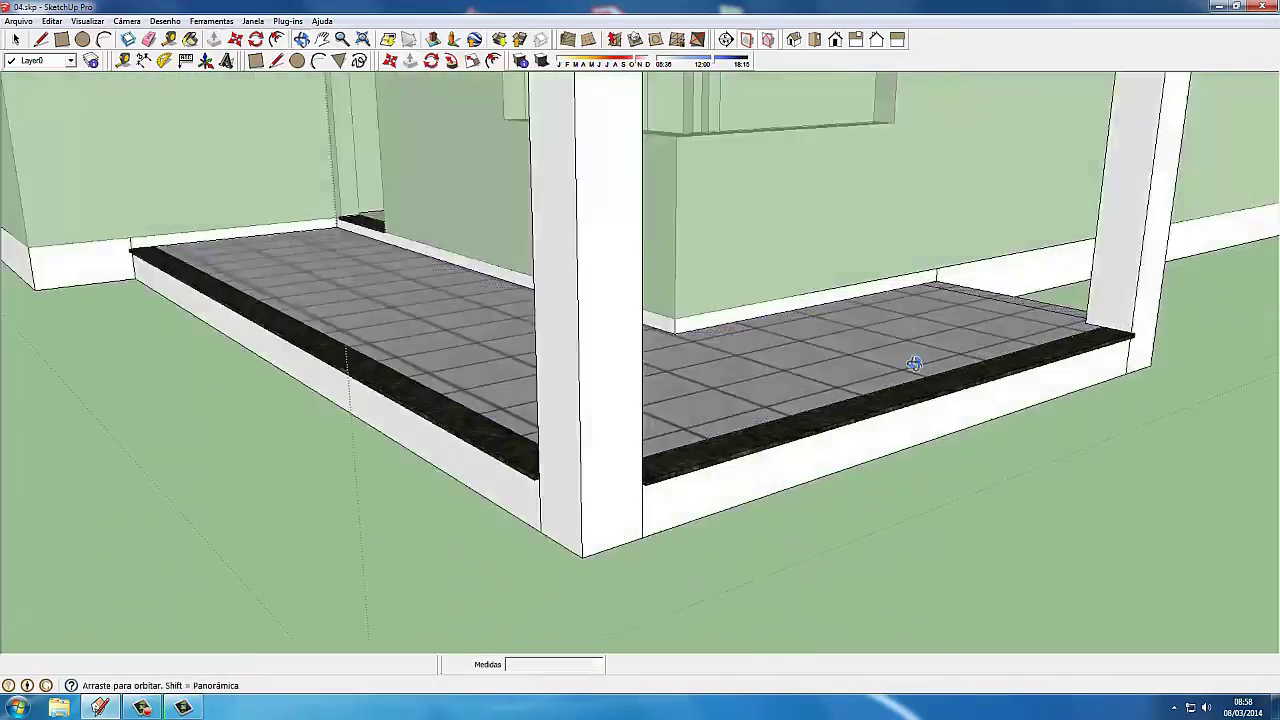
scroll(893, 347, up, 2)
key(b)
scroll(1142, 248, down, 2)
scroll(1160, 252, down, 2)
scroll(1180, 255, up, 2)
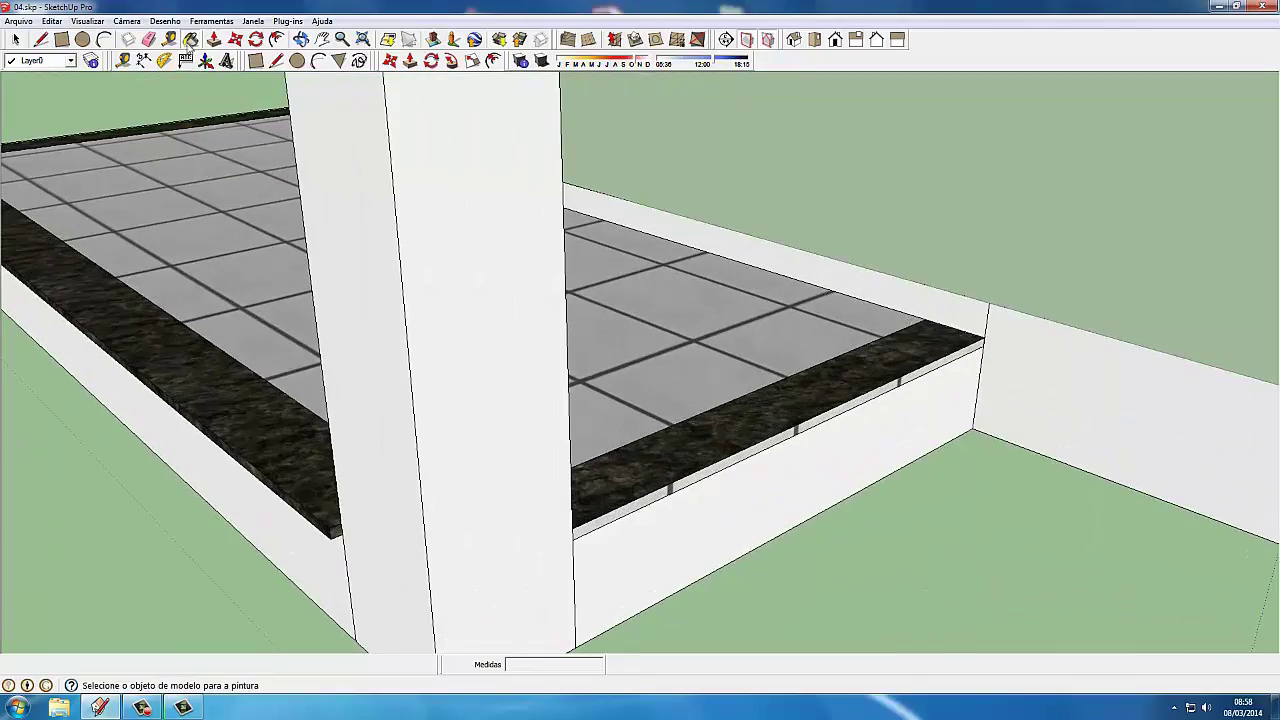
scroll(1200, 258, up, 2)
click(1254, 274)
scroll(623, 329, down, 3)
key(p)
scroll(463, 449, down, 3)
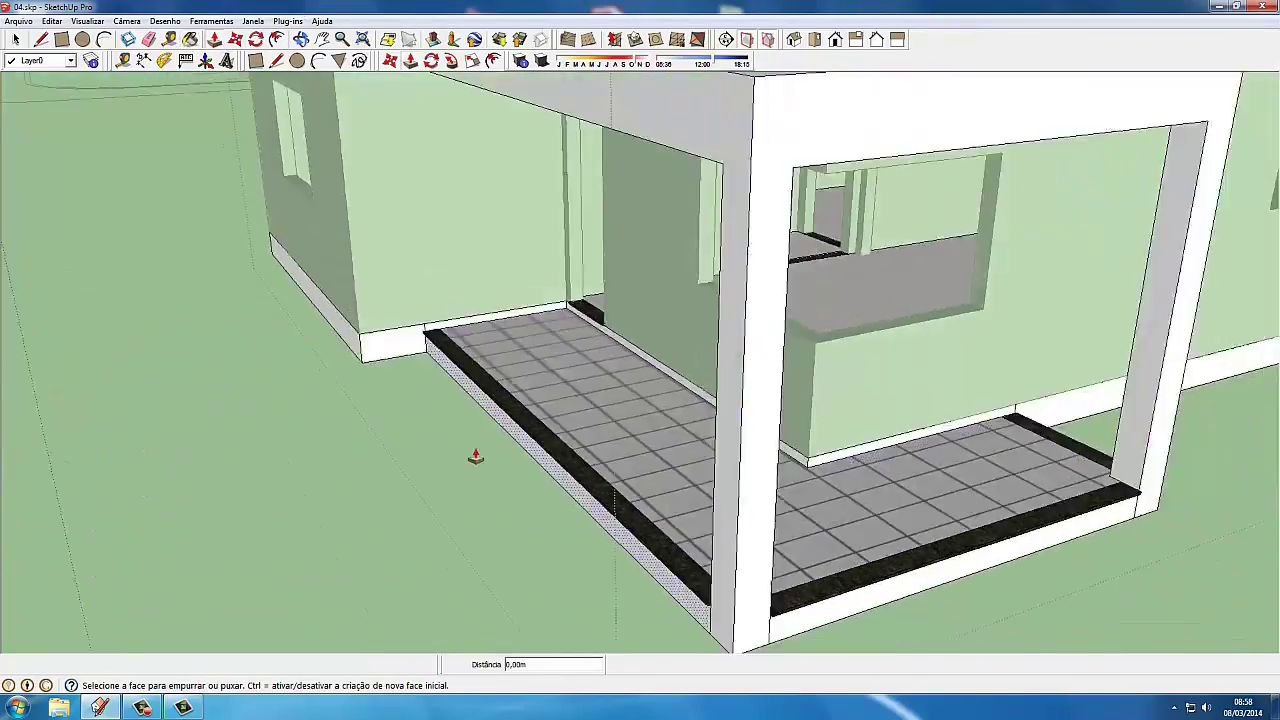
scroll(530, 490, down, 3)
mouse_move(530, 490)
middle_down()
mouse_move(700, 470)
mouse_move(720, 455)
middle_up()
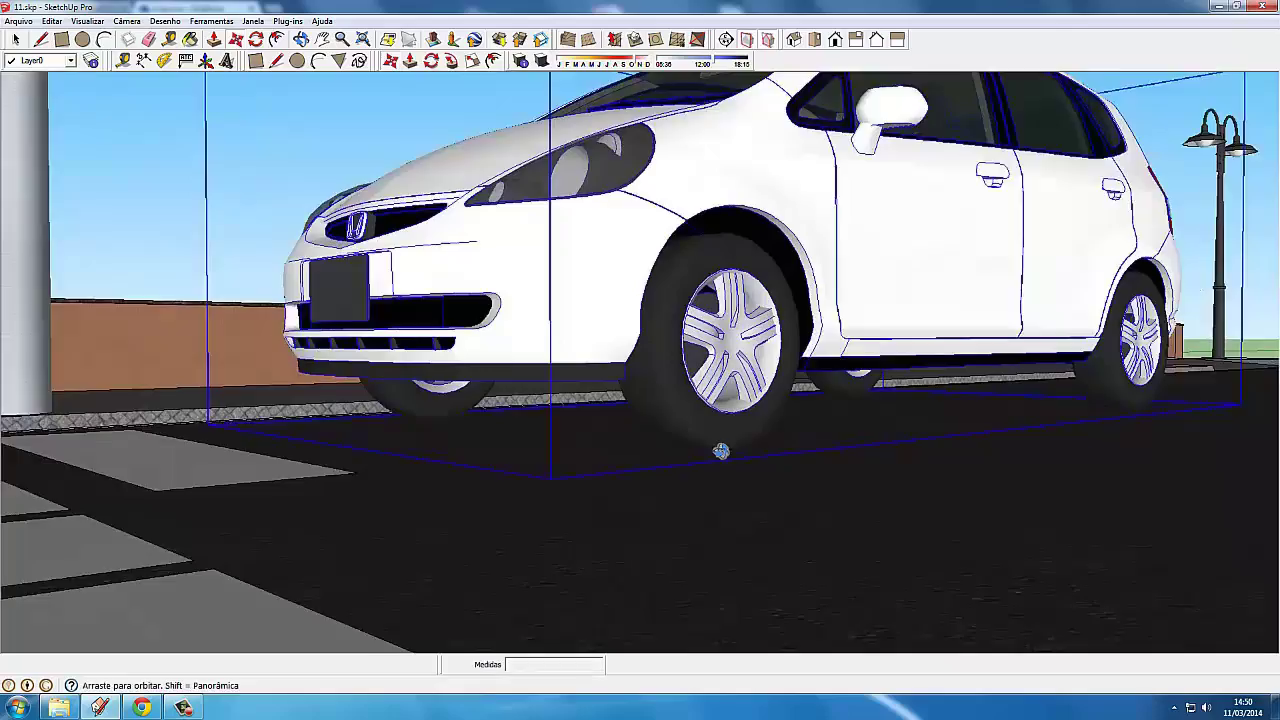
Make the HACHURA layer visible in the Layers list.
scroll(721, 451, up, 3)
key(m)
scroll(789, 520, up, 2)
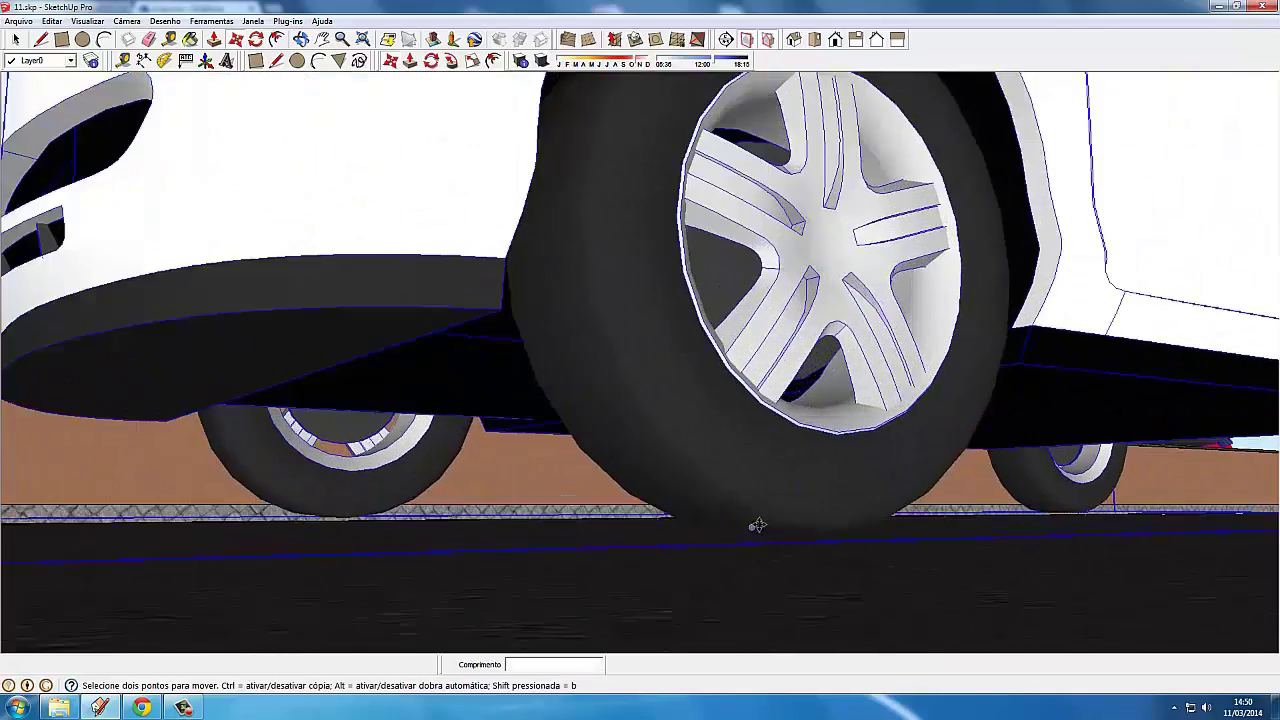
scroll(749, 523, up, 2)
scroll(741, 523, down, 1)
scroll(686, 523, down, 4)
scroll(686, 523, down, 2)
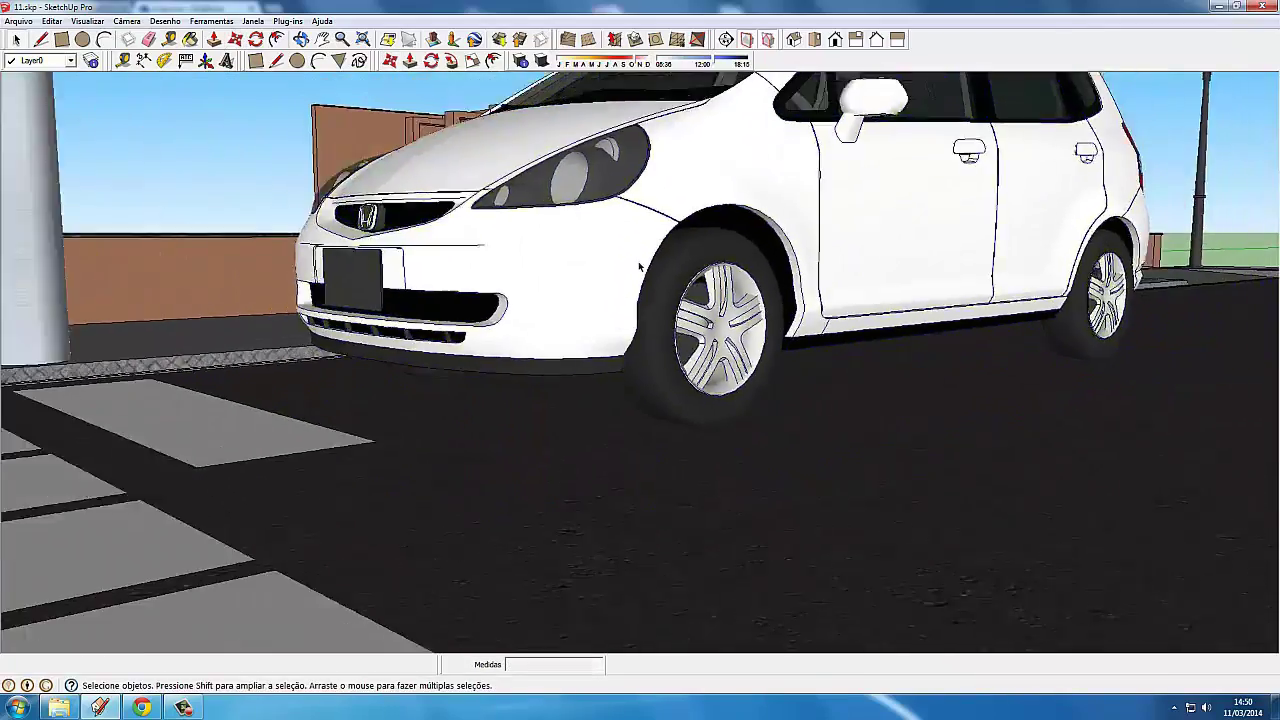
scroll(443, 300, down, 5)
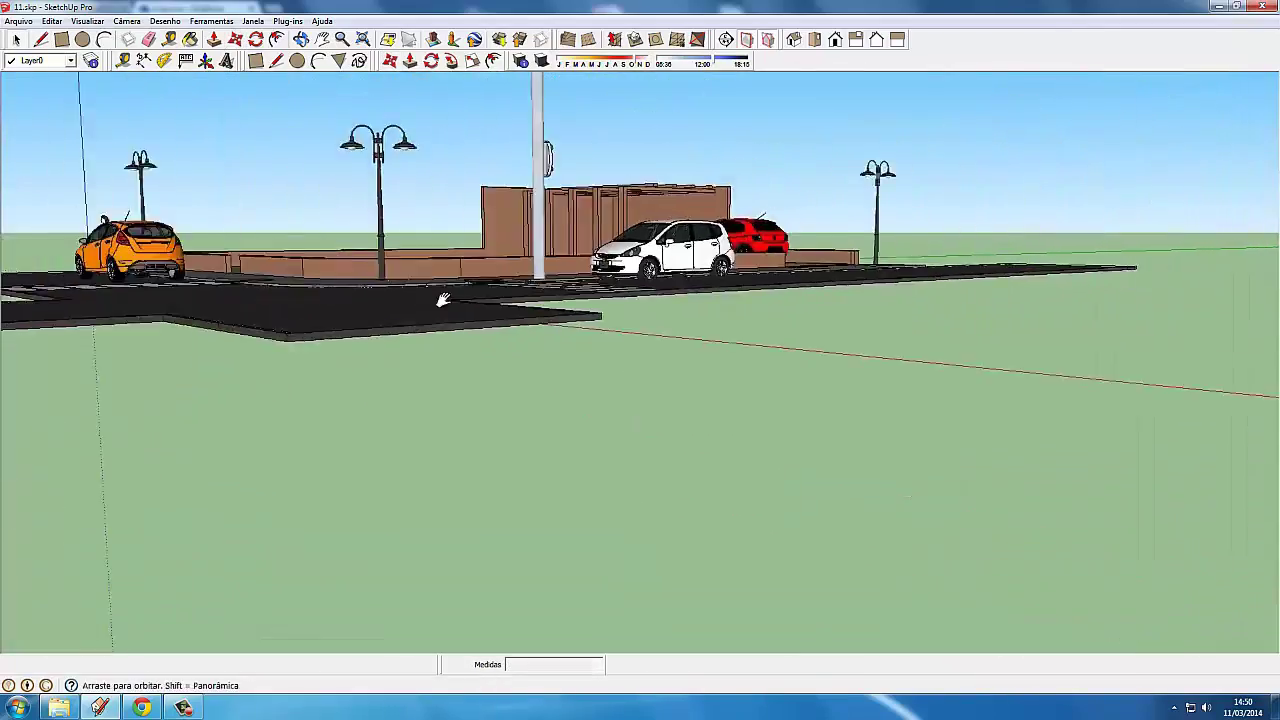
middle_drag(443, 300, 481, 341)
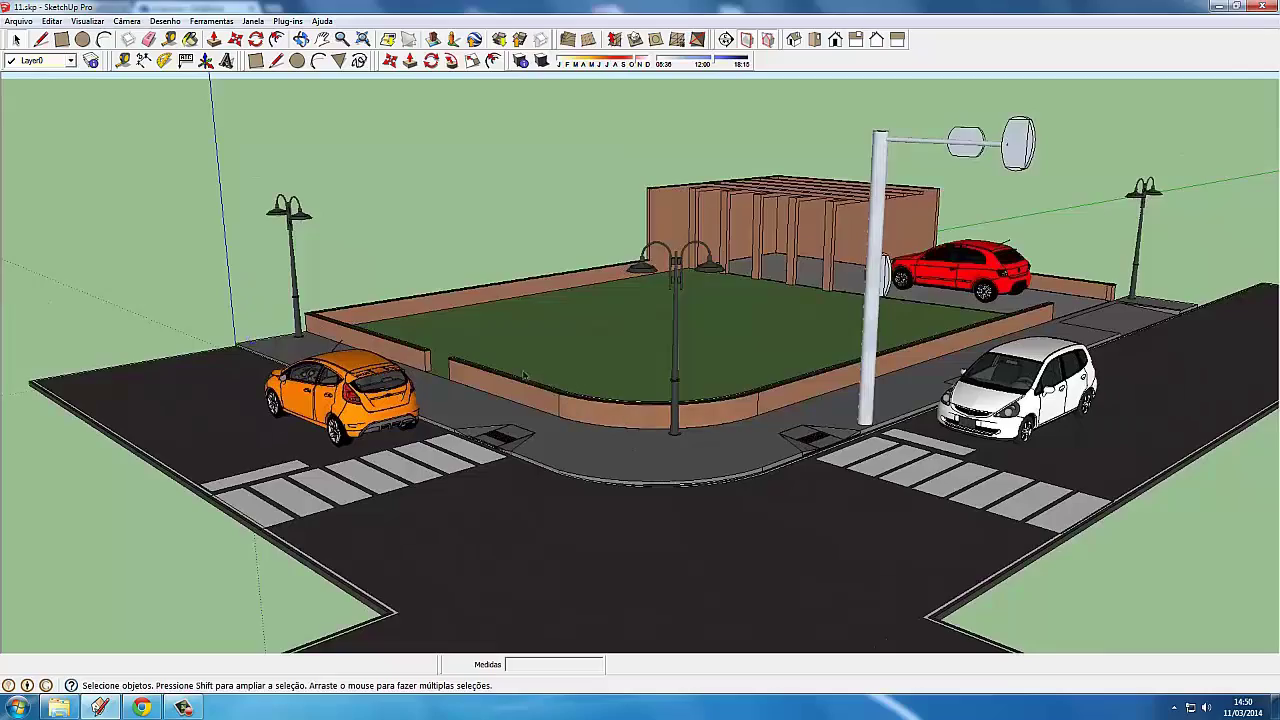
scroll(523, 375, up, 3)
middle_drag(591, 411, 580, 386)
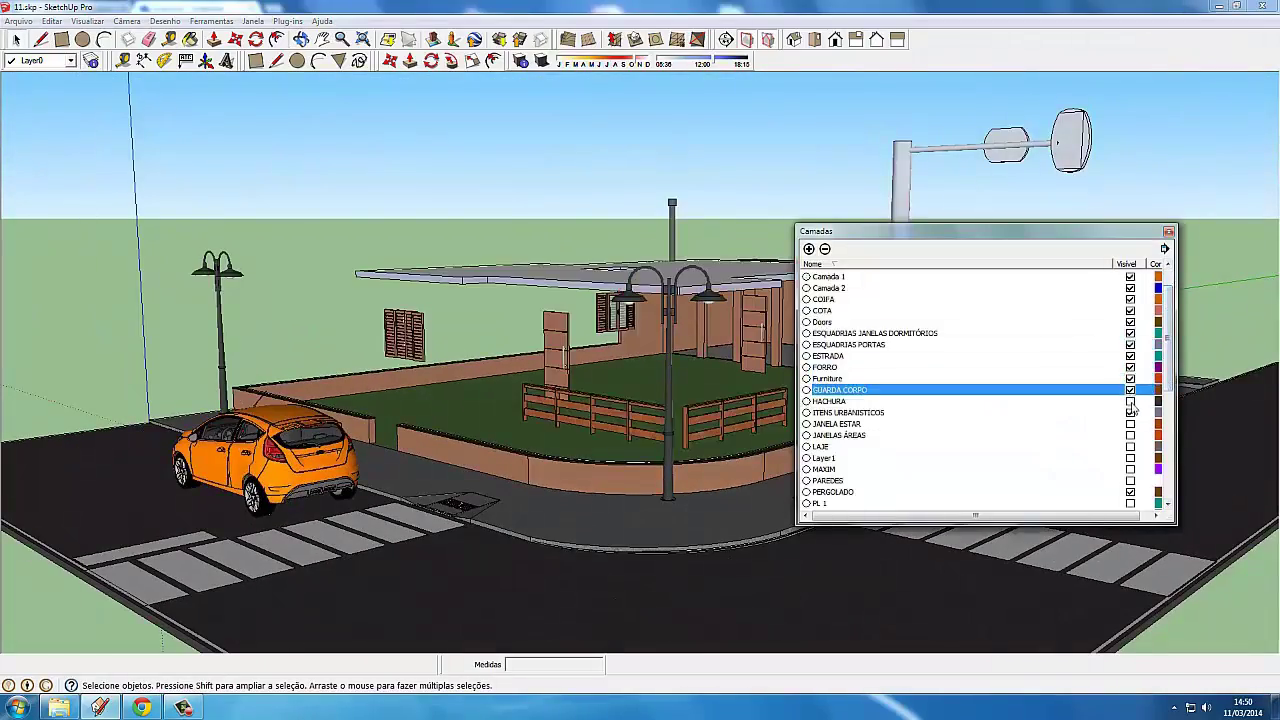
click(1130, 401)
scroll(1170, 390, down, 1)
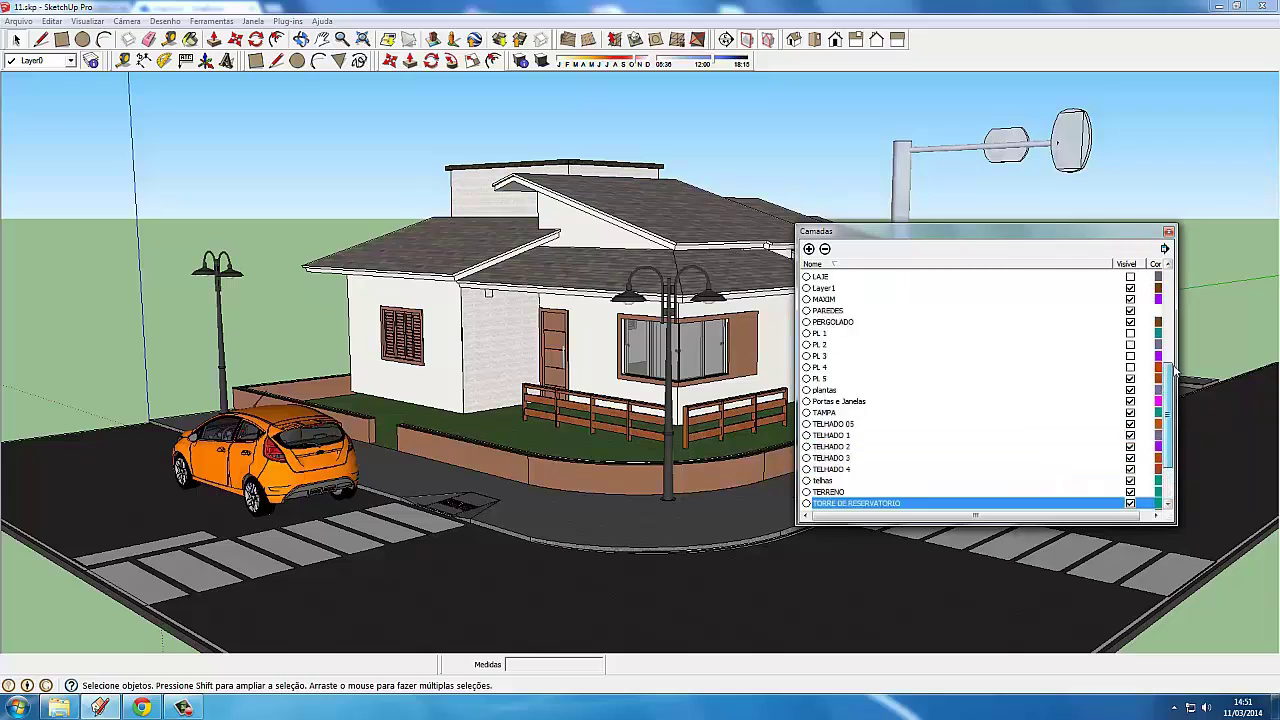
scroll(1170, 370, up, 2)
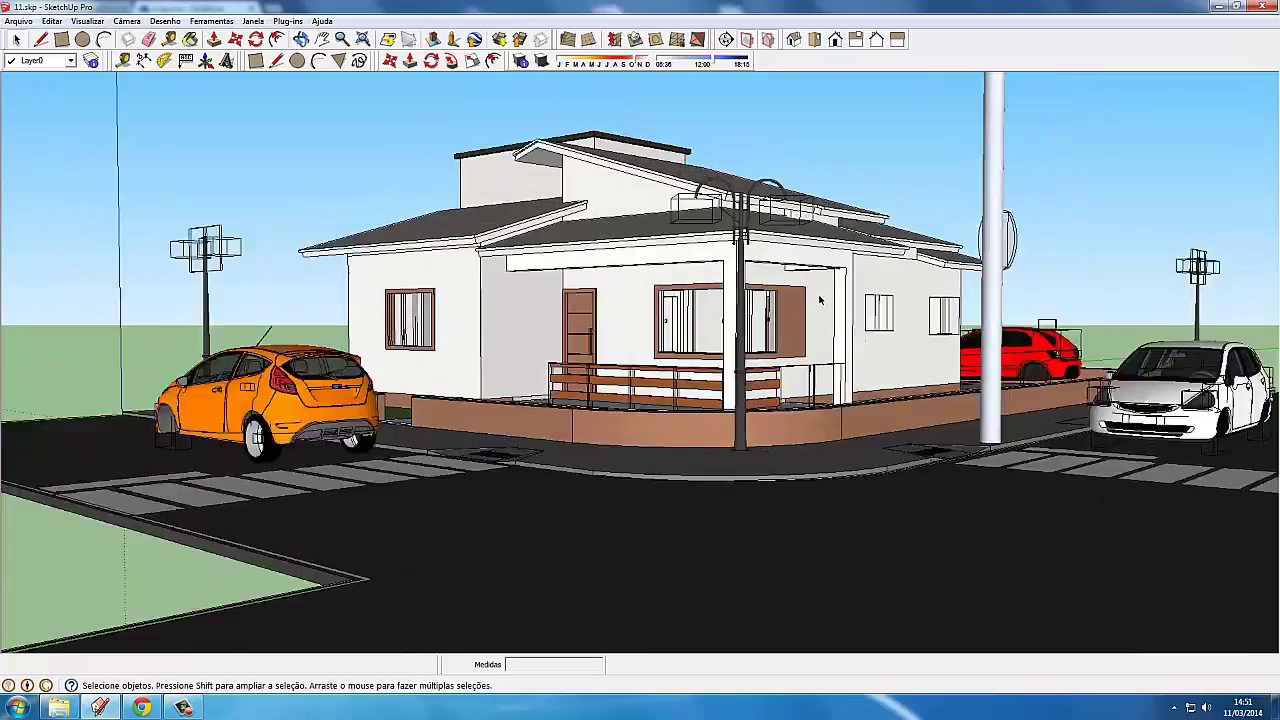
mouse_move(832, 292)
middle_down()
mouse_move(836, 340)
mouse_move(790, 240)
middle_up()
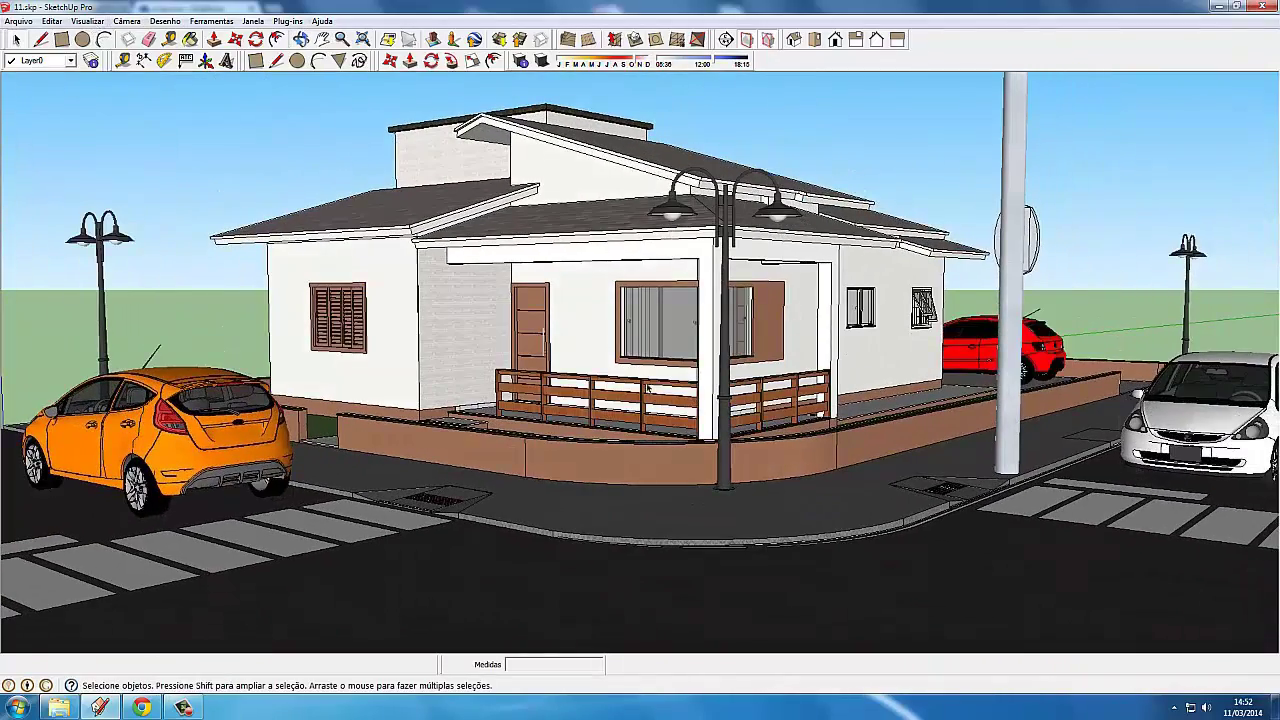
Make the vegetation layers VEG through VEGETAÇÃO 3 visible and close the Layers dialog.
click(18, 21)
click(470, 237)
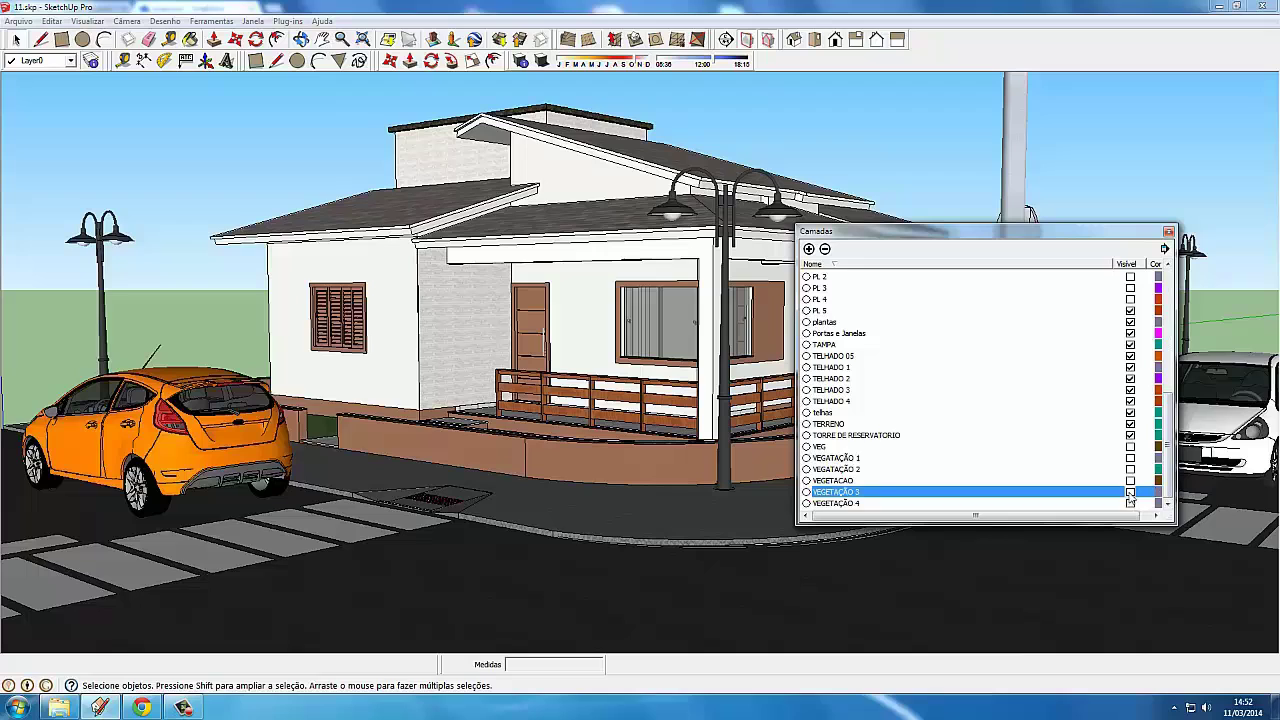
click(1131, 494)
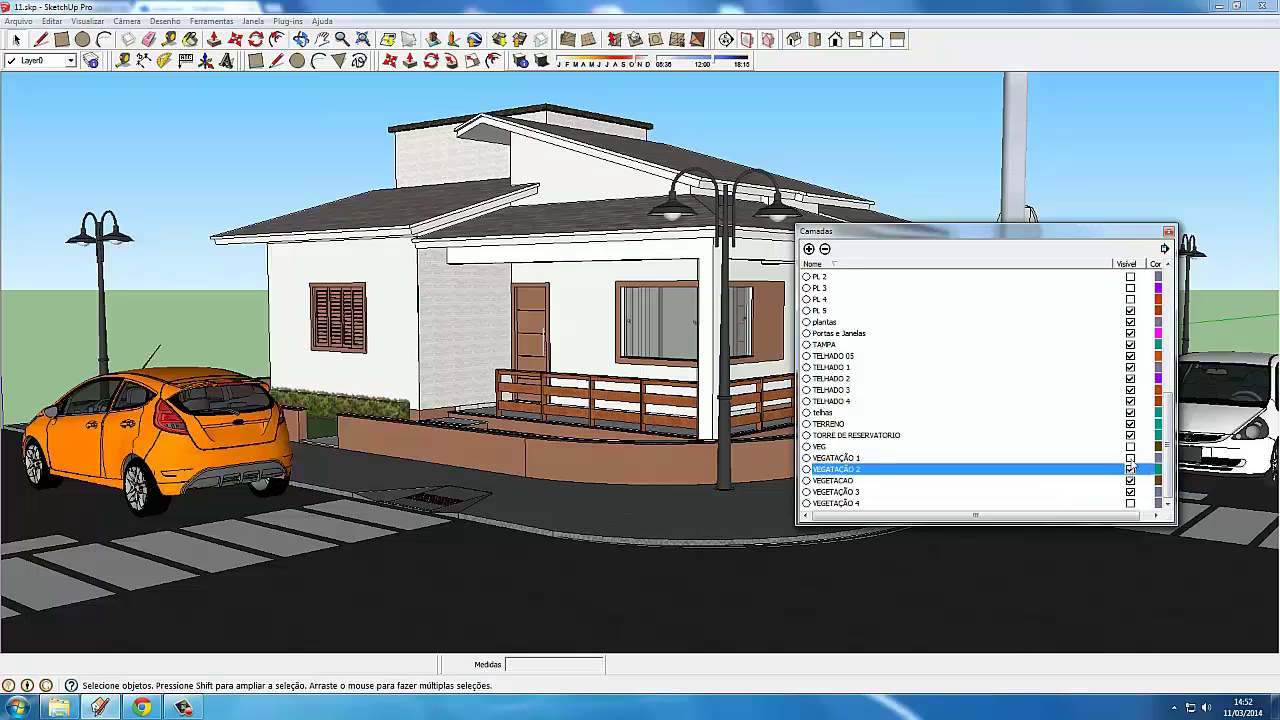
click(1168, 231)
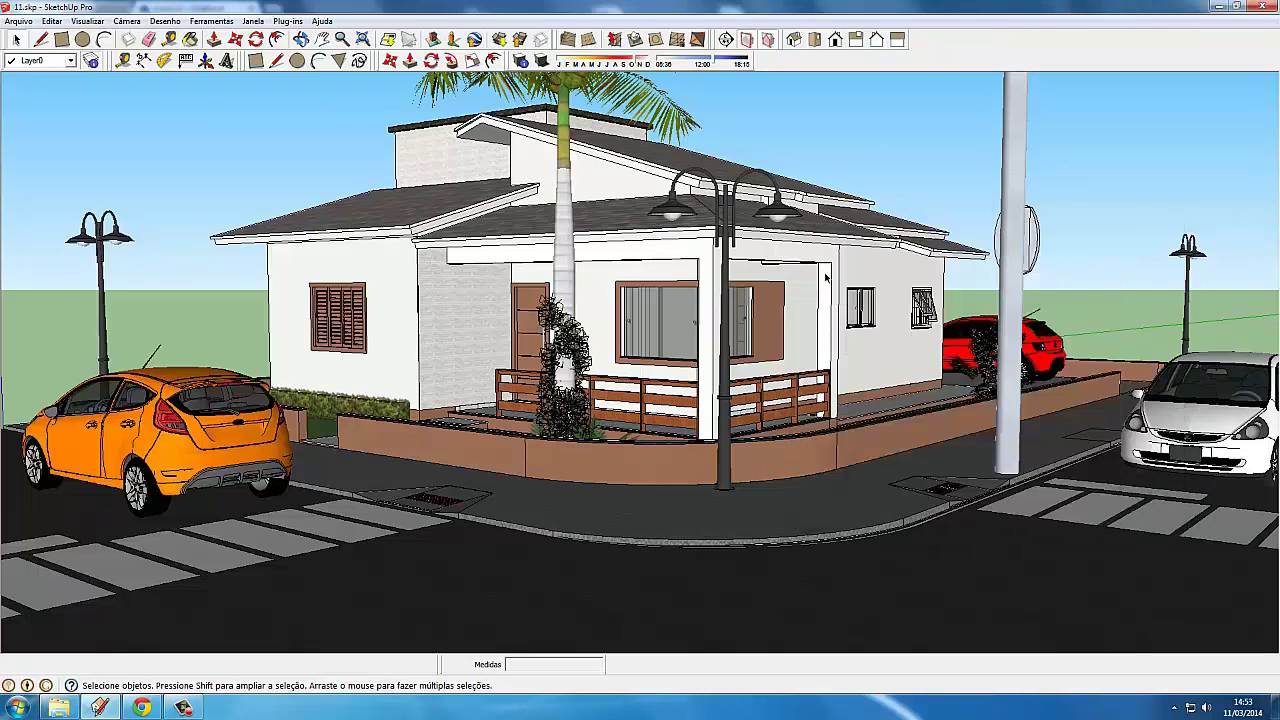
click(87, 21)
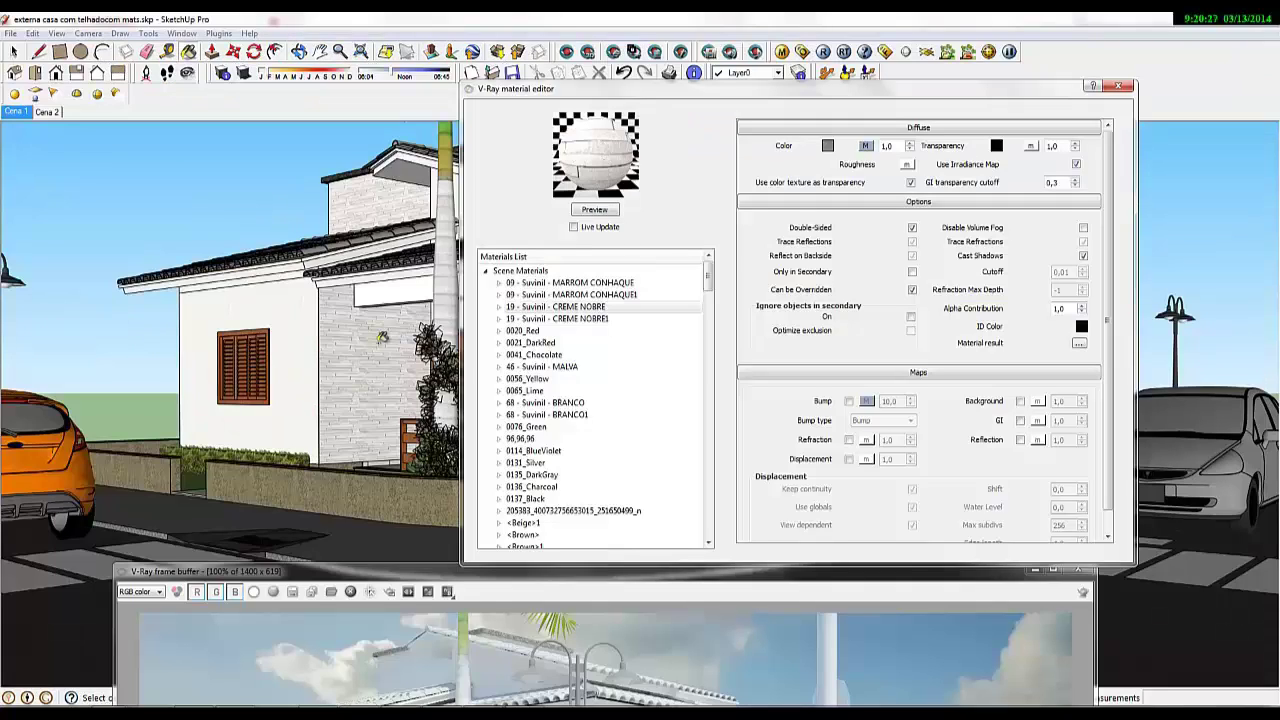
Enable Bump under the V-Ray material's Maps and assign a texture to it.
click(848, 401)
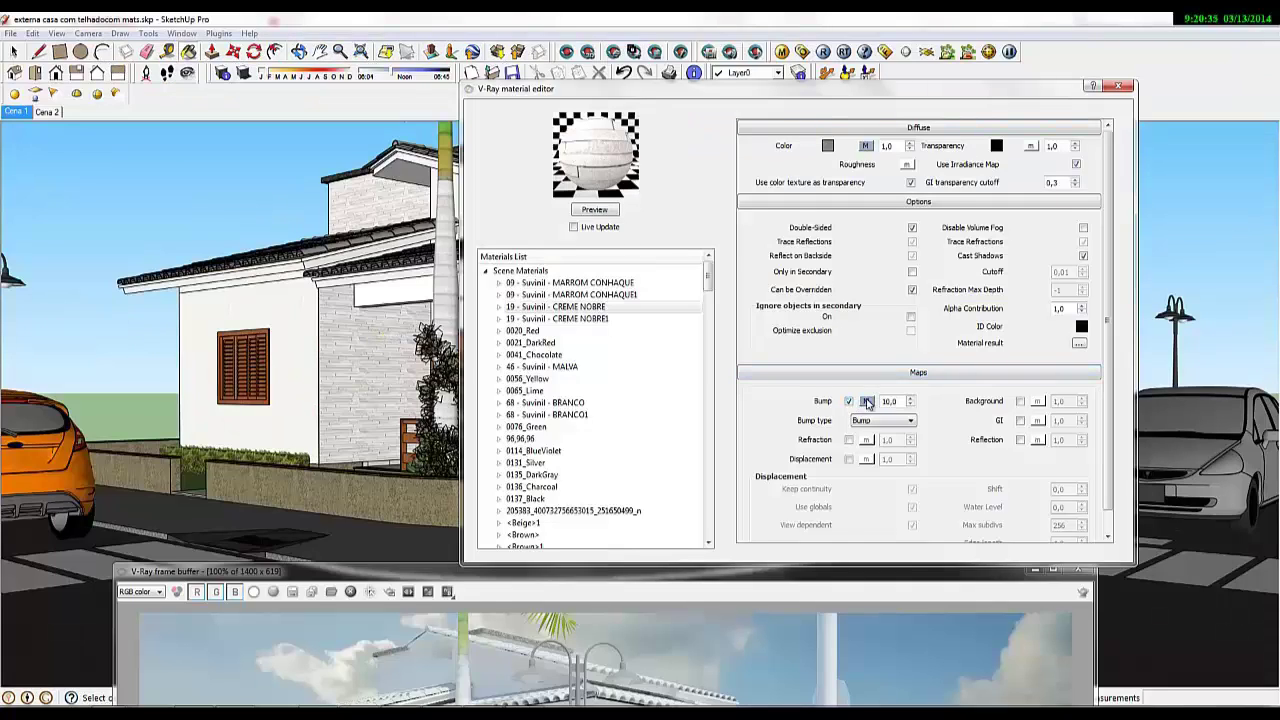
click(866, 401)
click(437, 323)
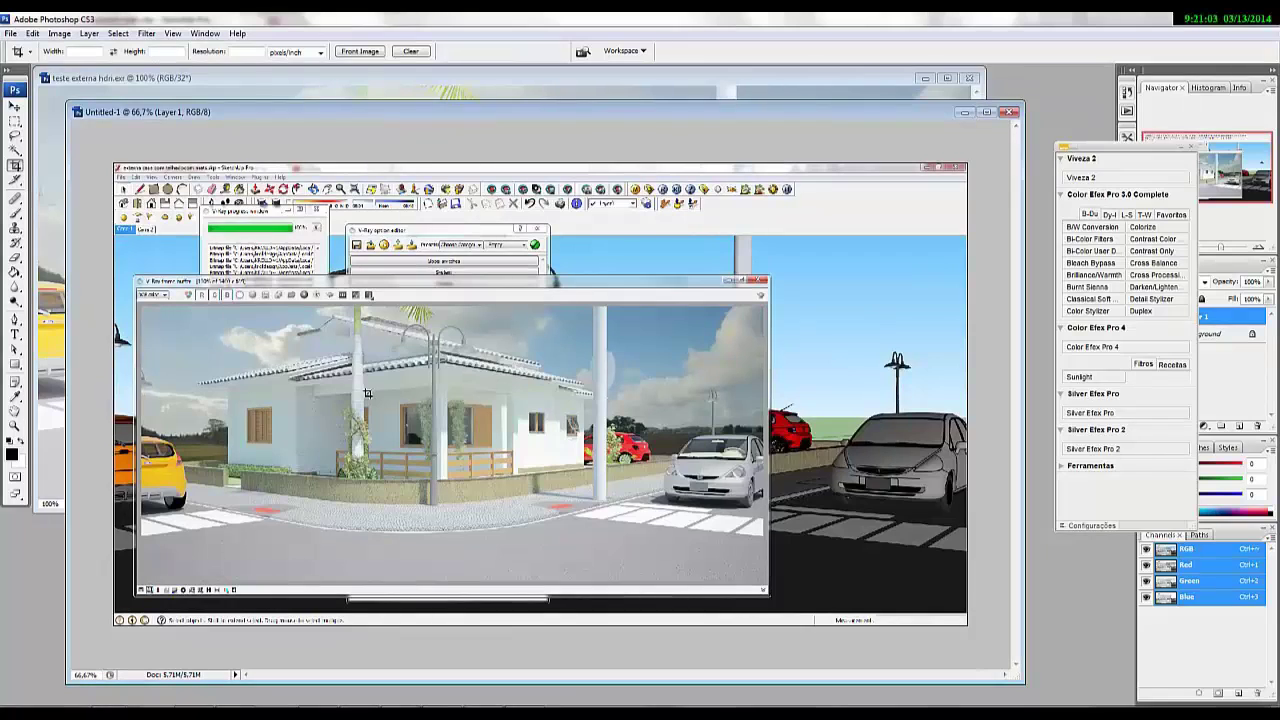
Convert the captured render to greyscale with Image > Adjustments > Black and White.
click(59, 33)
mouse_move(80, 67)
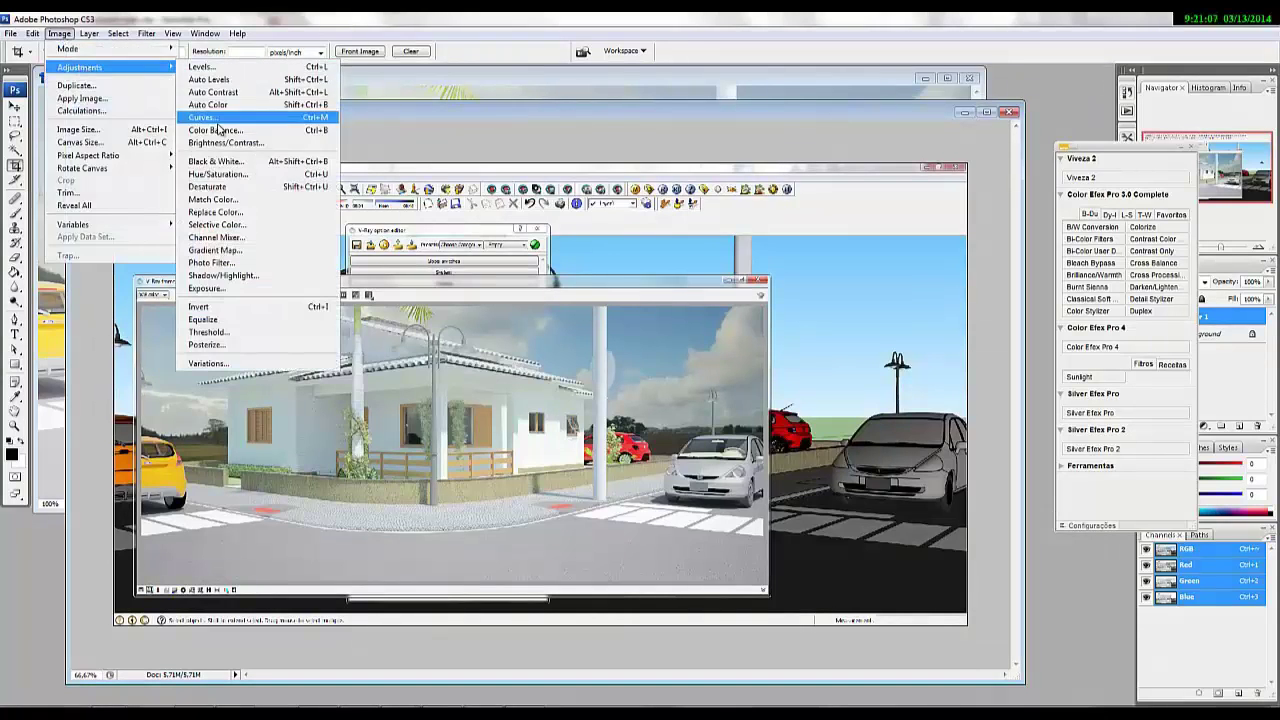
click(220, 130)
click(757, 166)
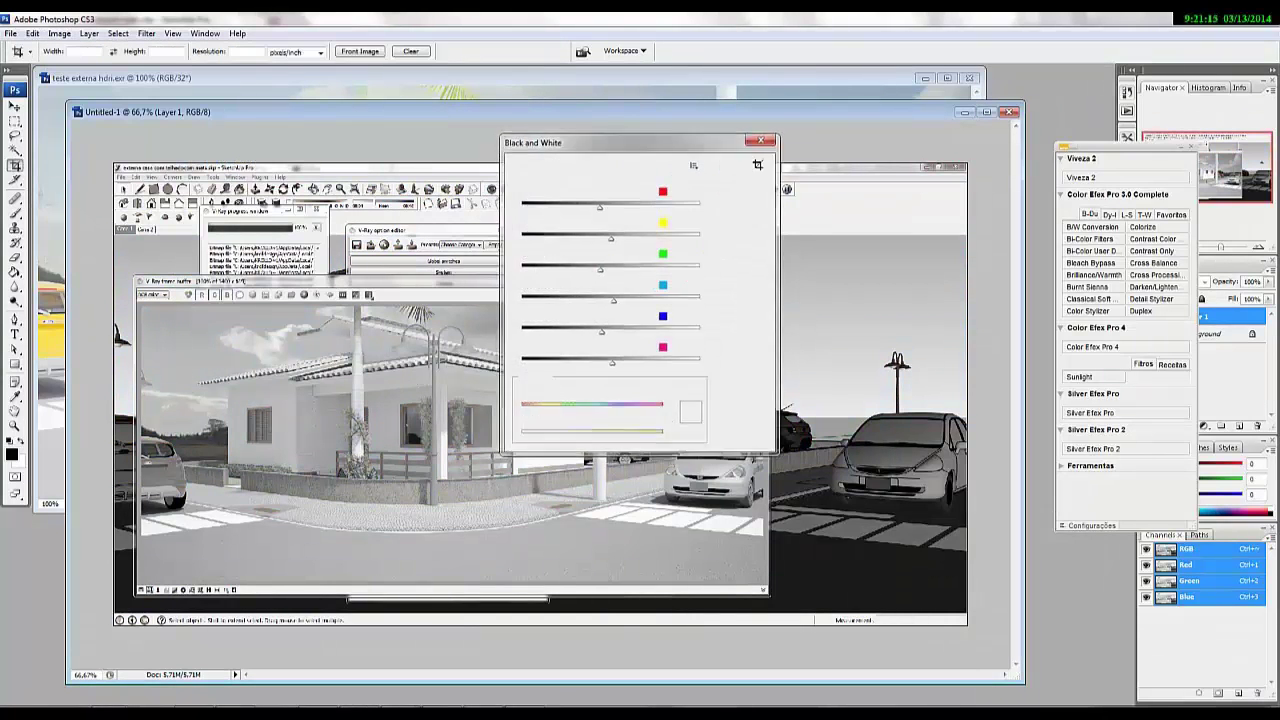
key(c)
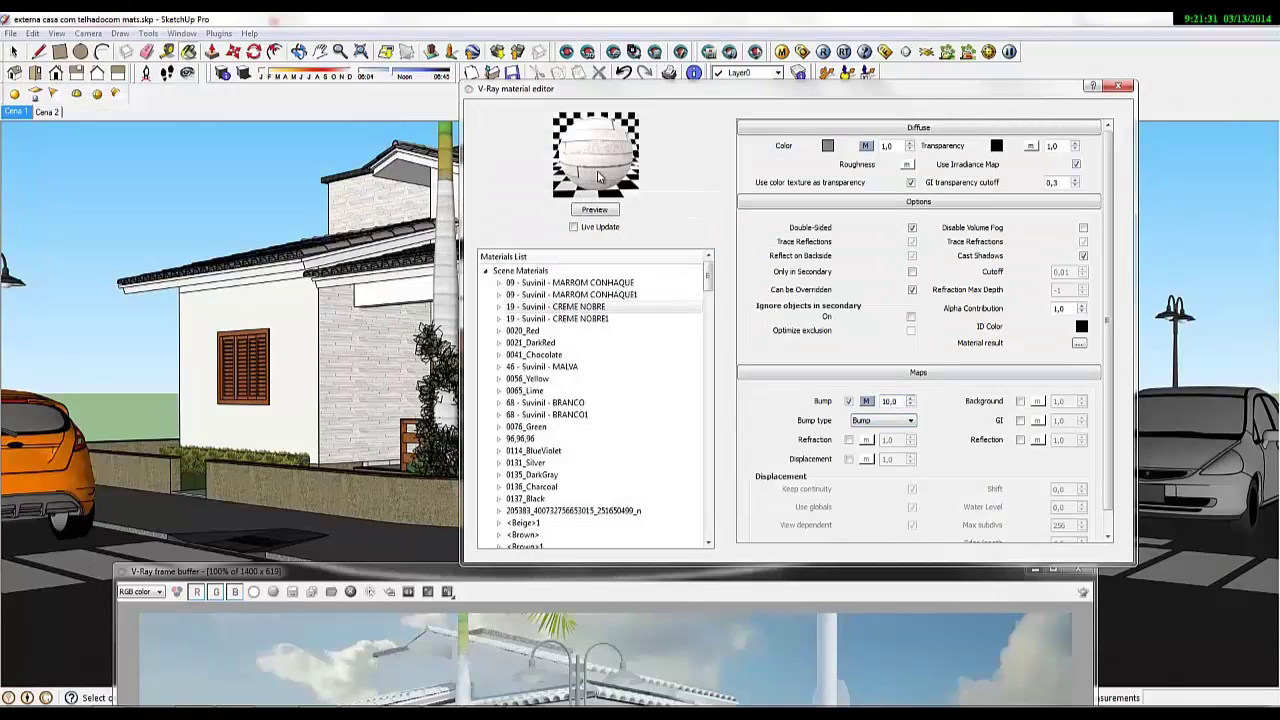
Set the V-Ray material's Bump value to 10,0 and re-render its preview sphere.
click(596, 210)
text(0)
click(592, 210)
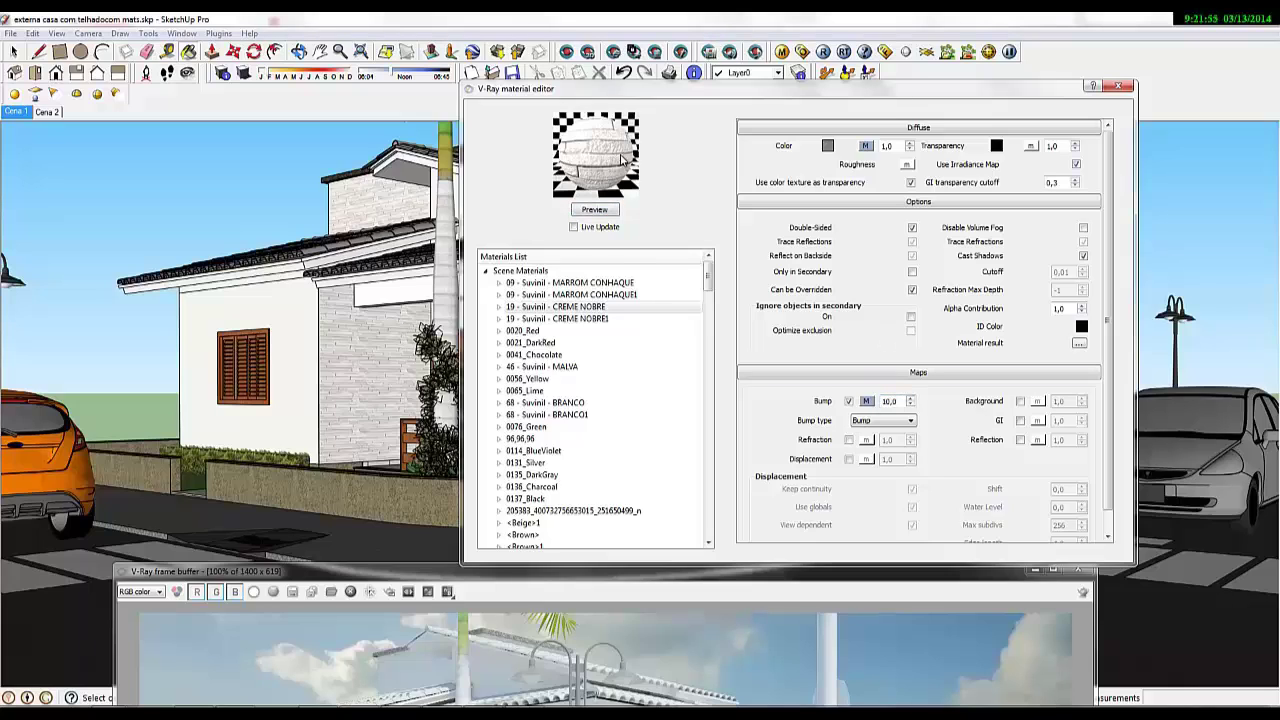
drag(626, 90, 1014, 228)
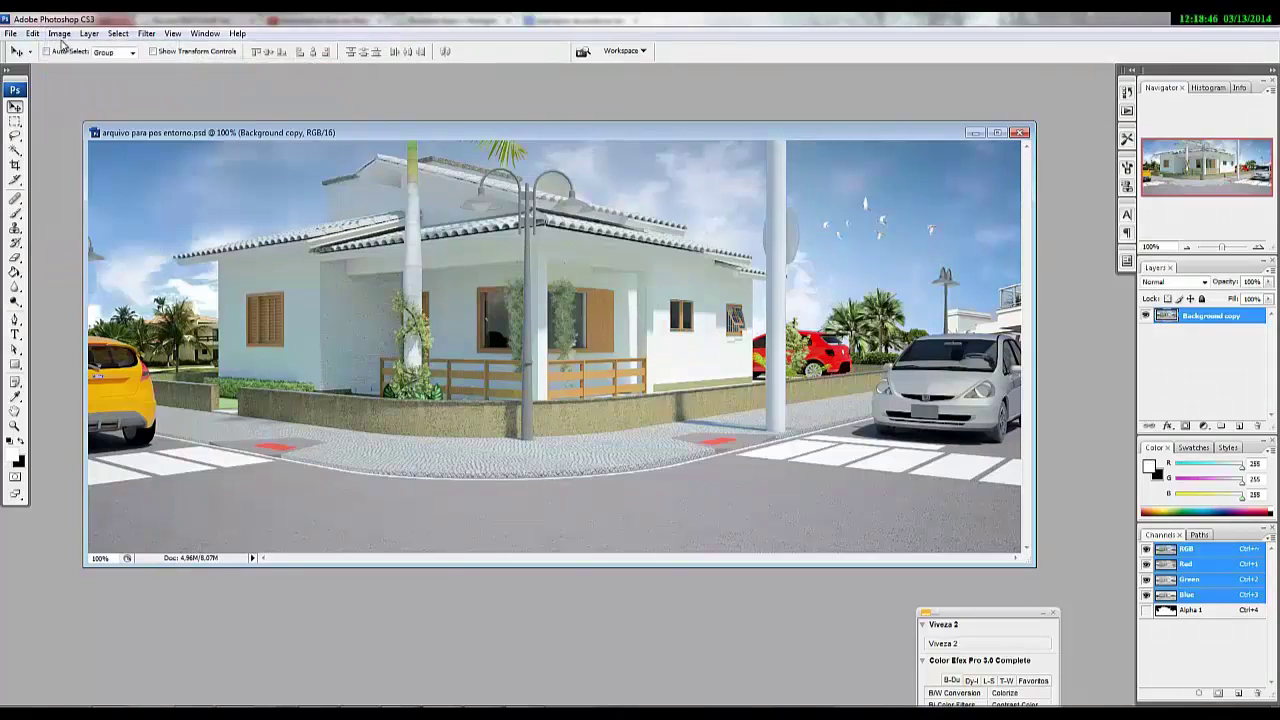
Move the Nik panel onto the image and preview Add Noise, cancelling without applying it.
click(60, 33)
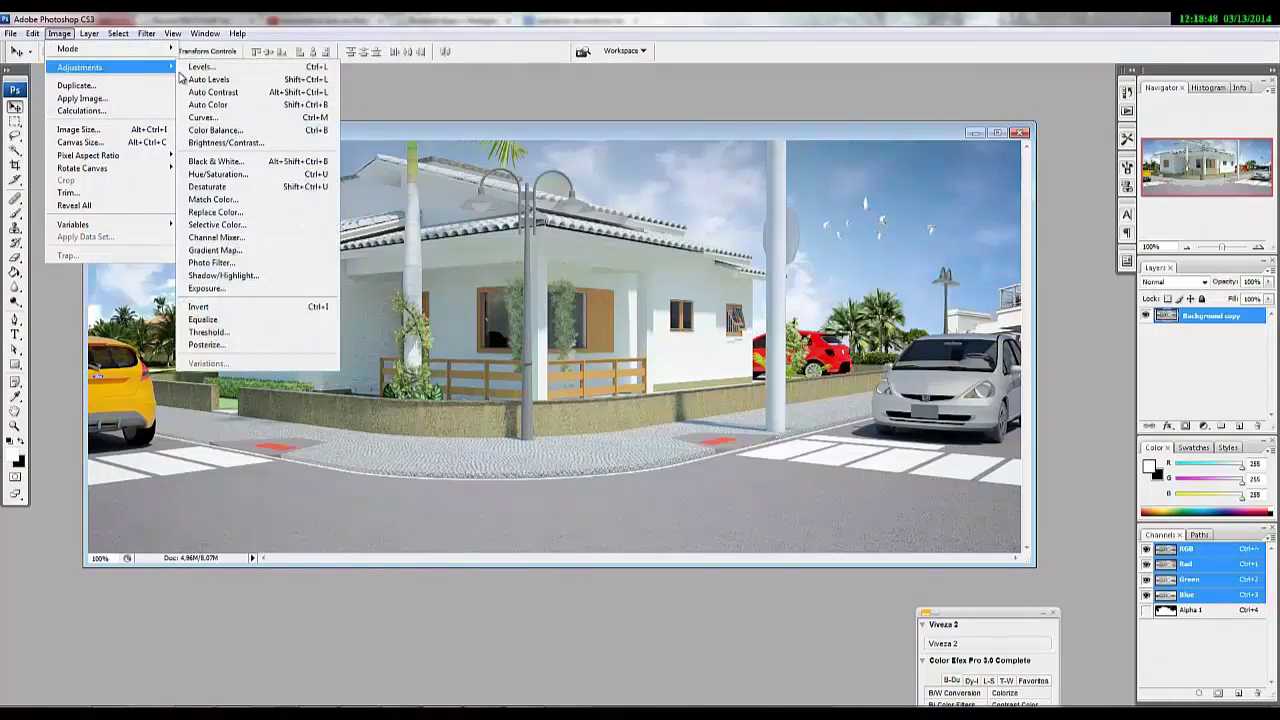
click(209, 113)
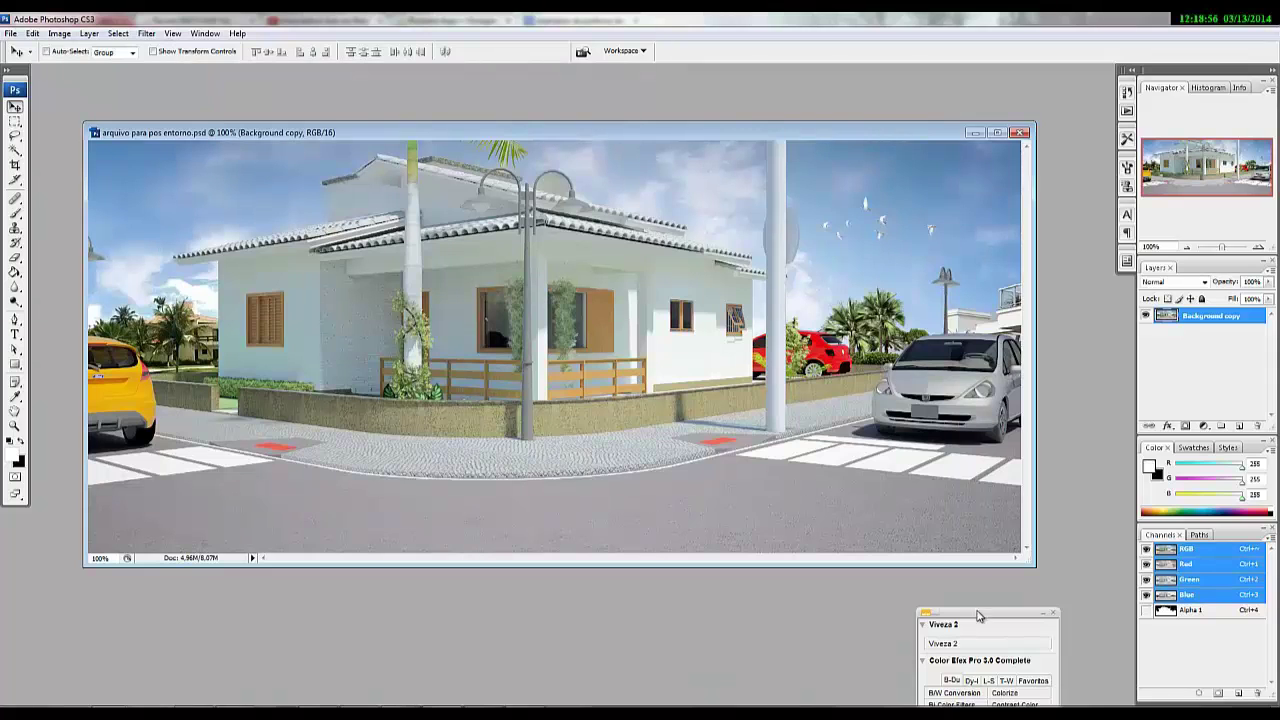
drag(978, 615, 793, 291)
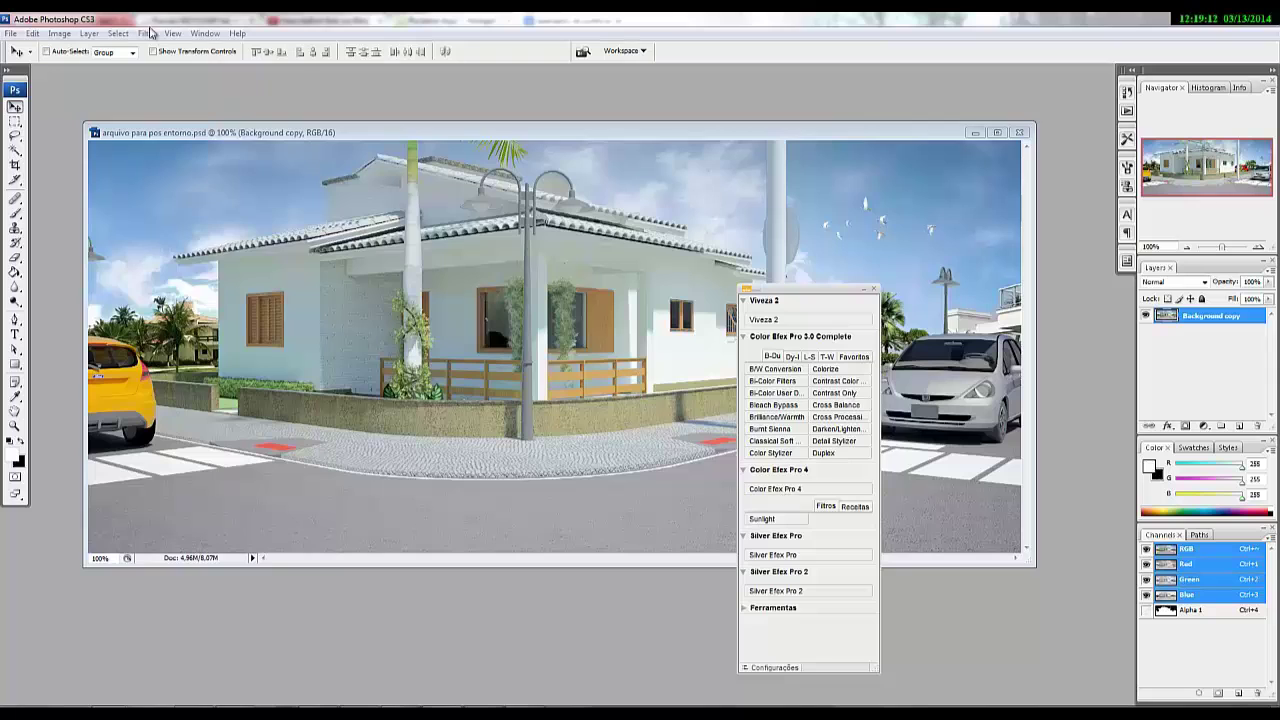
click(146, 33)
click(350, 211)
click(714, 197)
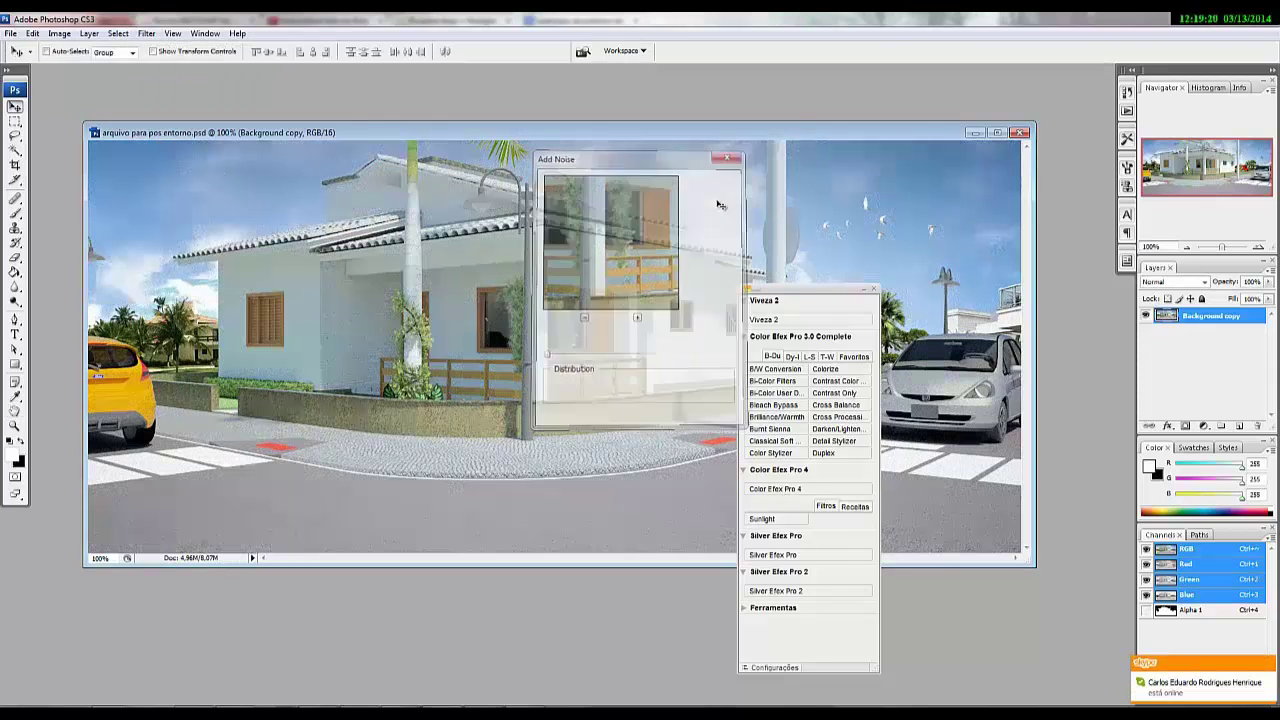
Launch Color Efex Pro 4 from the Nik panel and pick the Sunlight filter.
drag(780, 293, 882, 343)
click(877, 535)
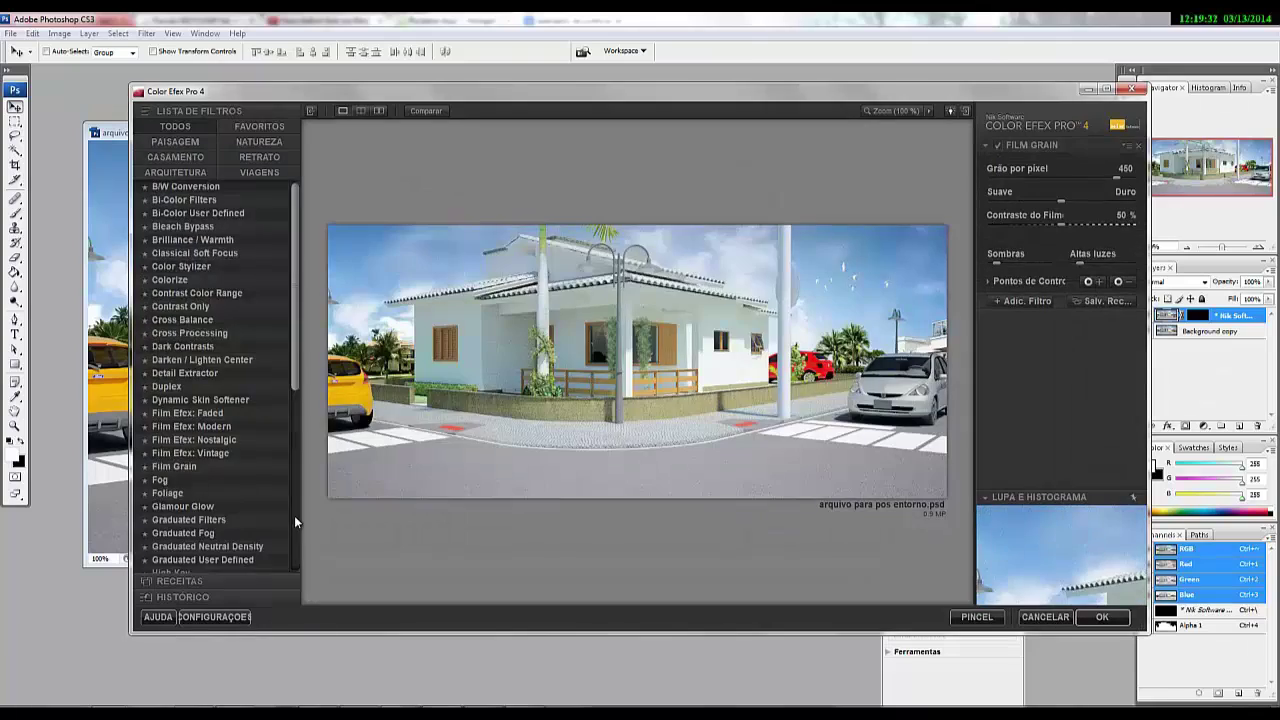
scroll(220, 450, down, 10)
click(171, 503)
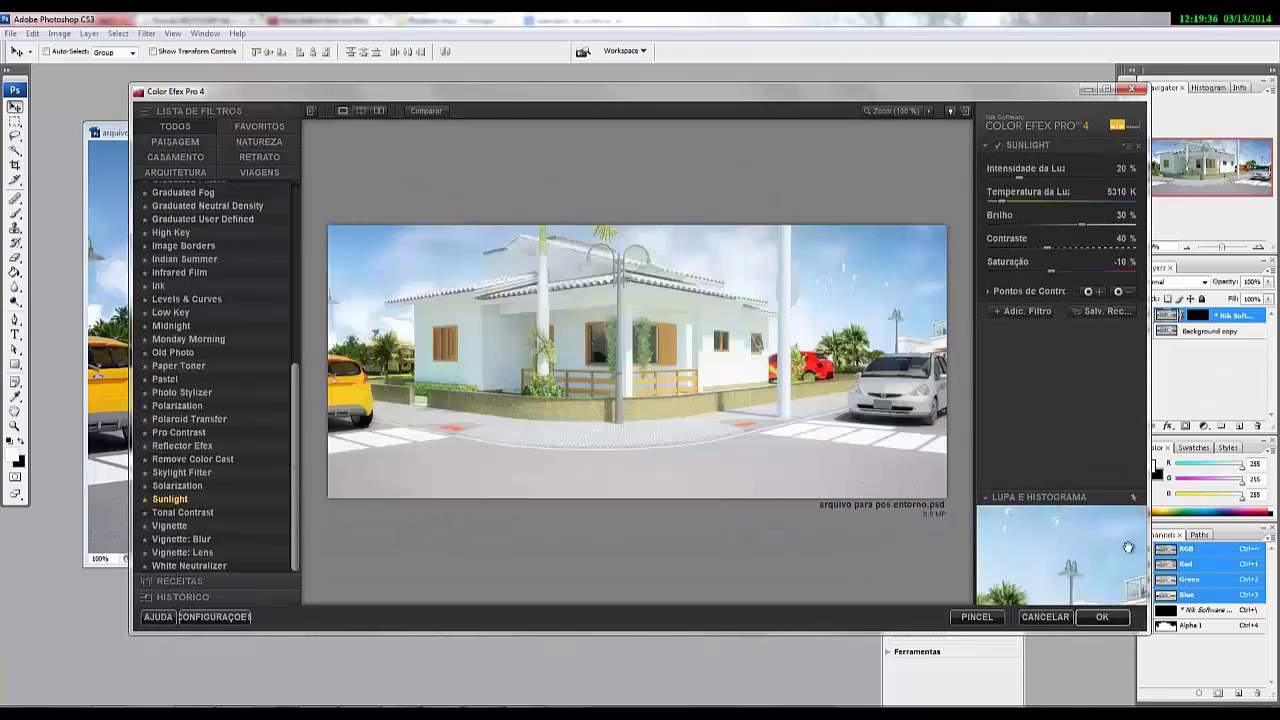
Apply Sunlight as a layer, lower its opacity, and merge it into the Background copy.
click(1101, 617)
click(1070, 393)
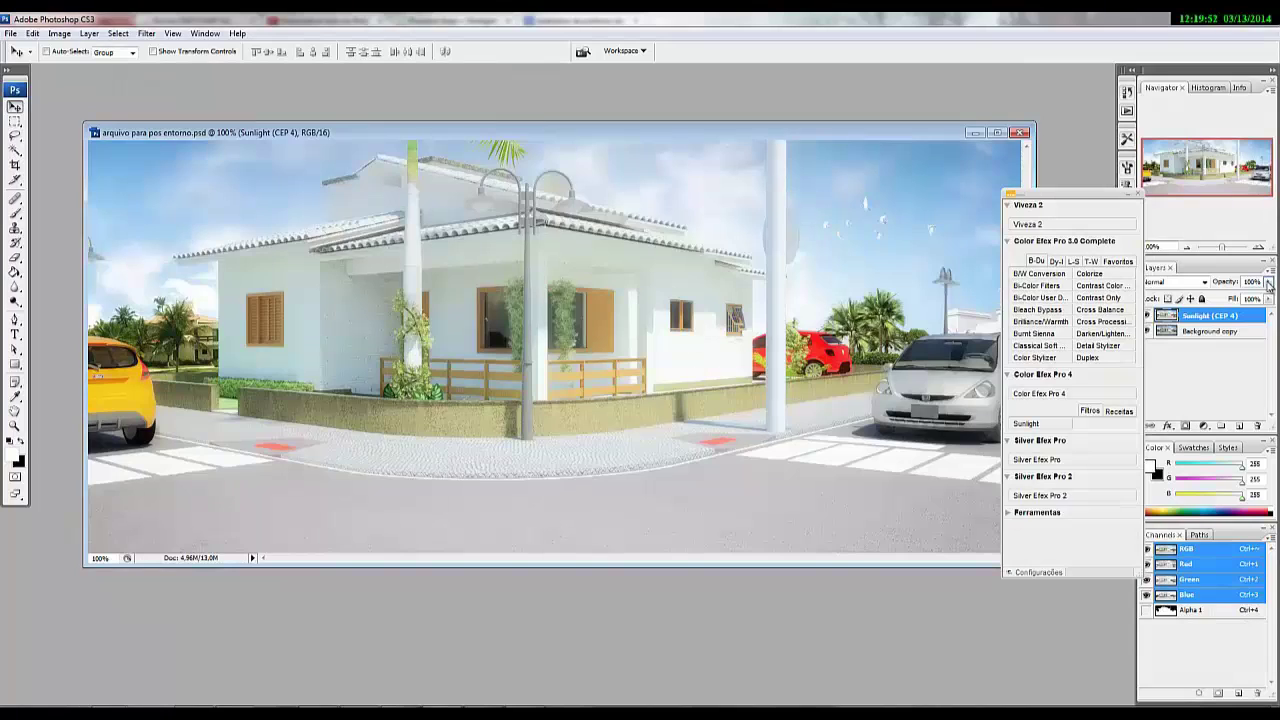
drag(1268, 282, 1207, 299)
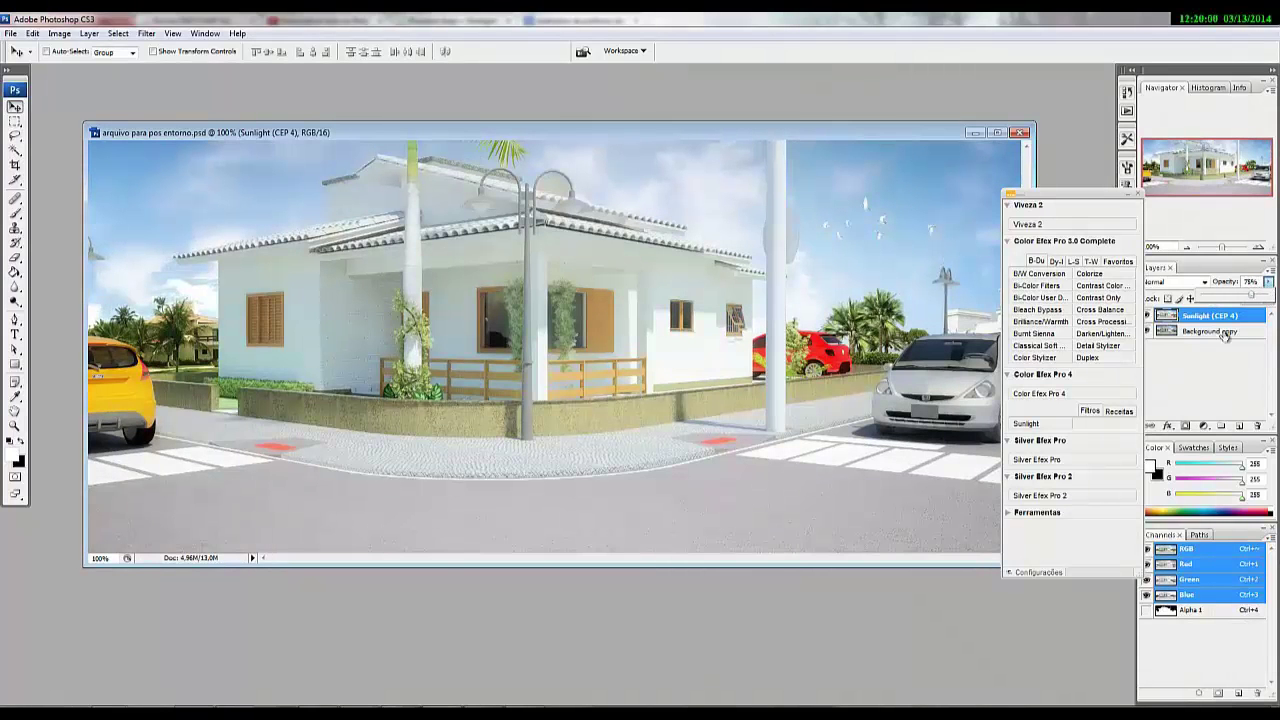
shift+click(1220, 331)
right_click(1226, 336)
click(1181, 602)
Add a Glamour Glow layer faded to 68% opacity.
click(1065, 393)
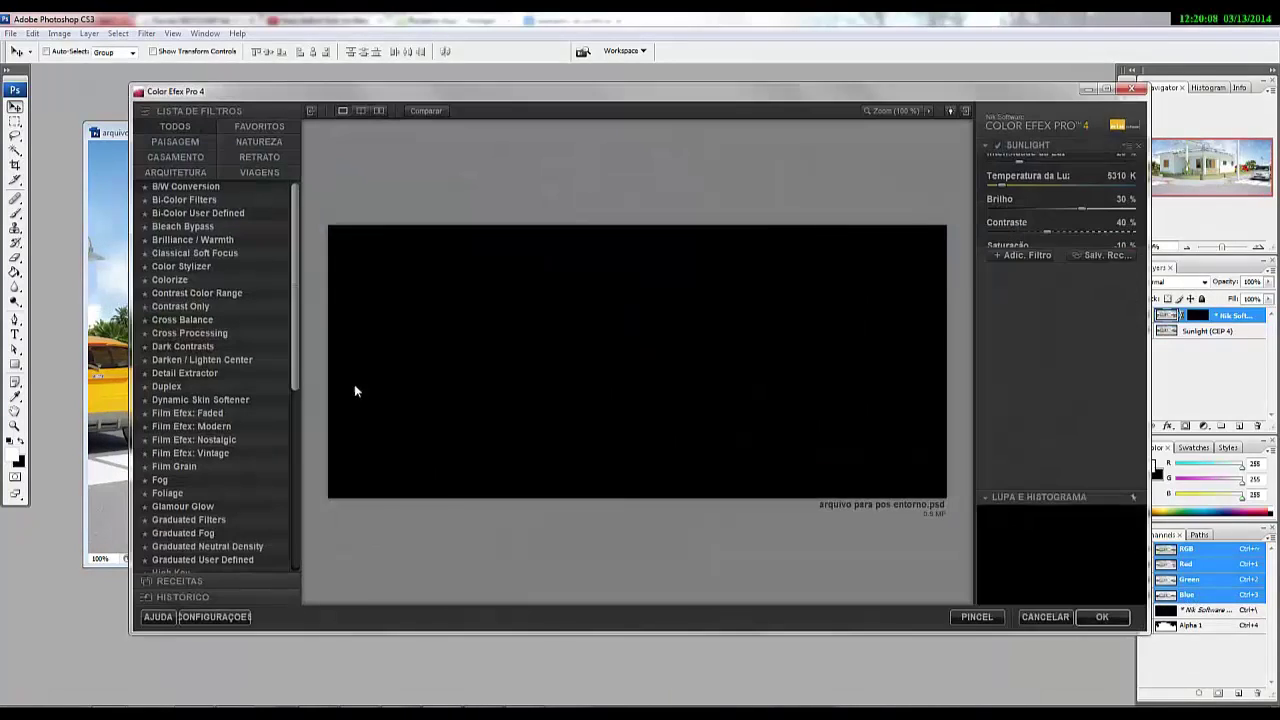
drag(295, 367, 295, 400)
click(183, 409)
click(1101, 617)
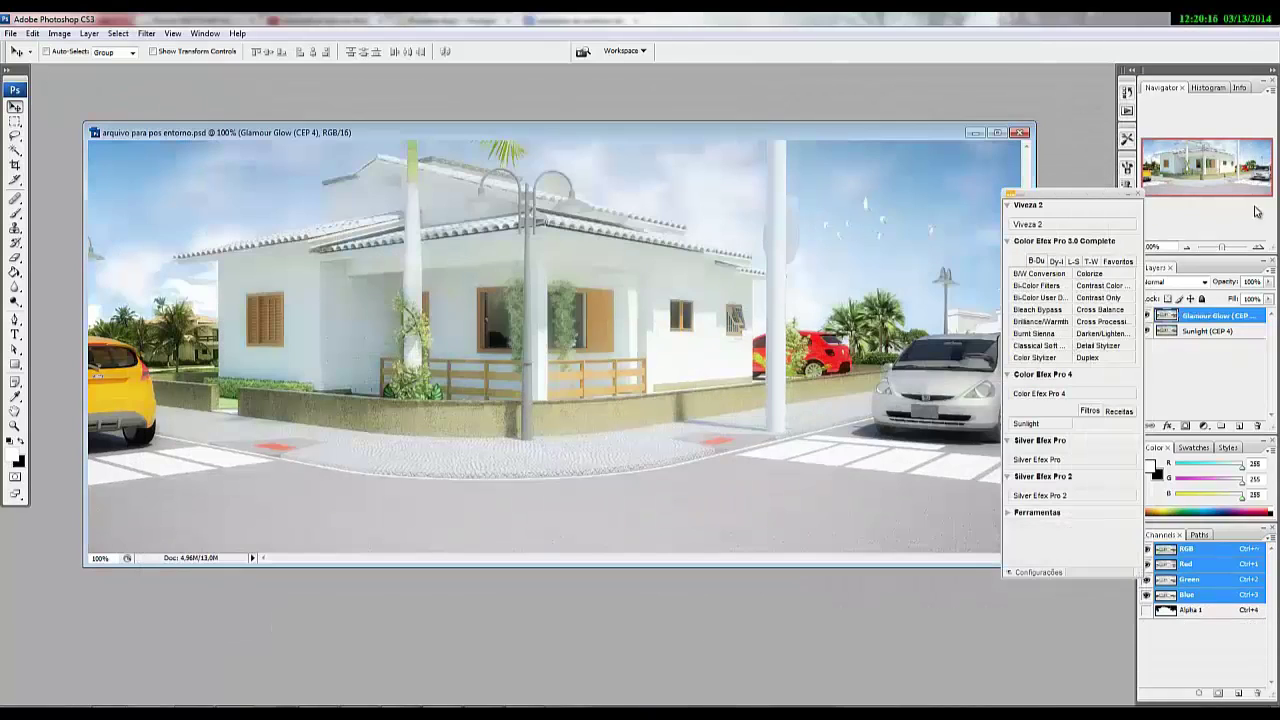
drag(1268, 282, 1248, 298)
Add a Tonal Contrast layer at 57% opacity.
click(1065, 393)
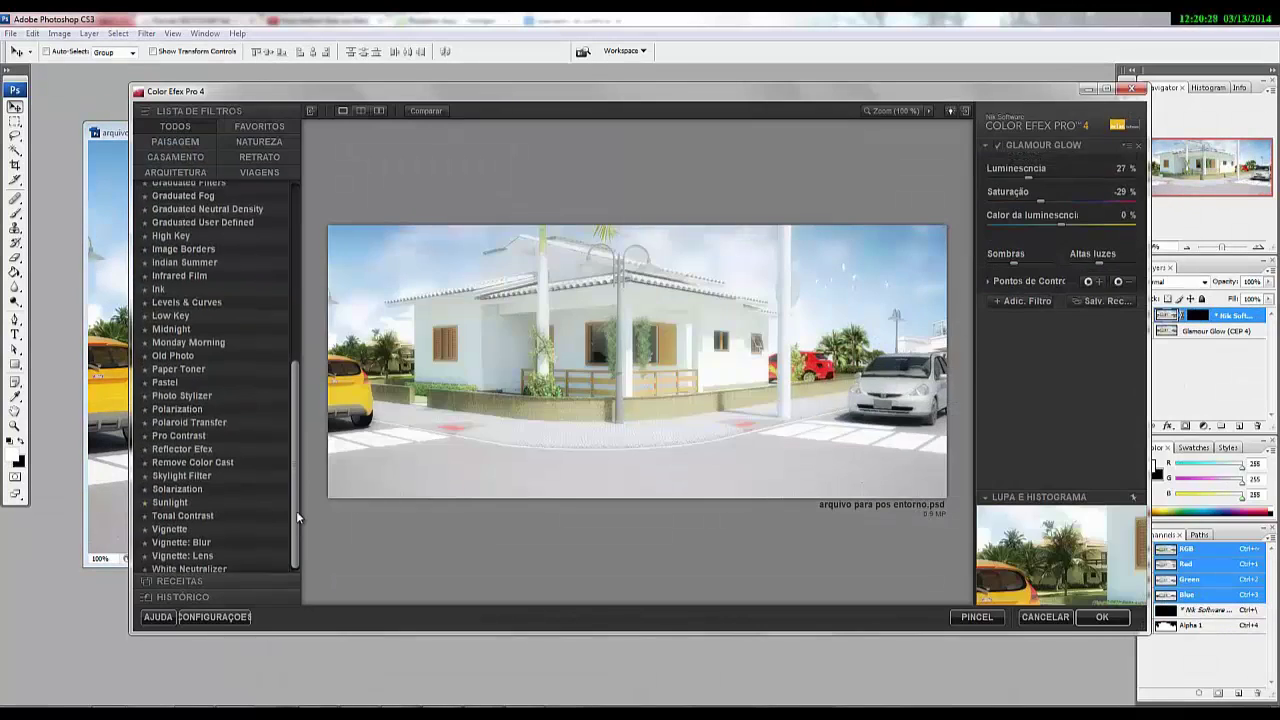
click(278, 515)
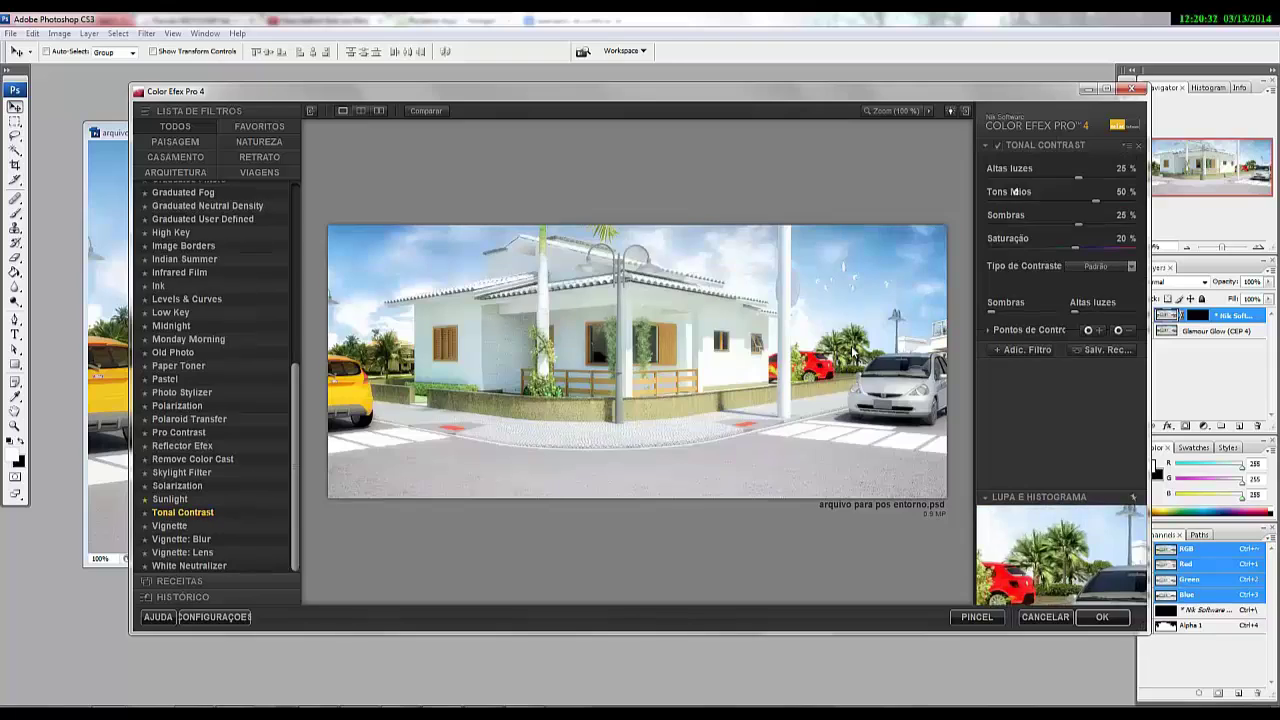
click(1101, 617)
drag(1268, 282, 1241, 299)
Merge down the Tonal Contrast layer, then add Film Grain at 27% opacity.
right_click(1215, 315)
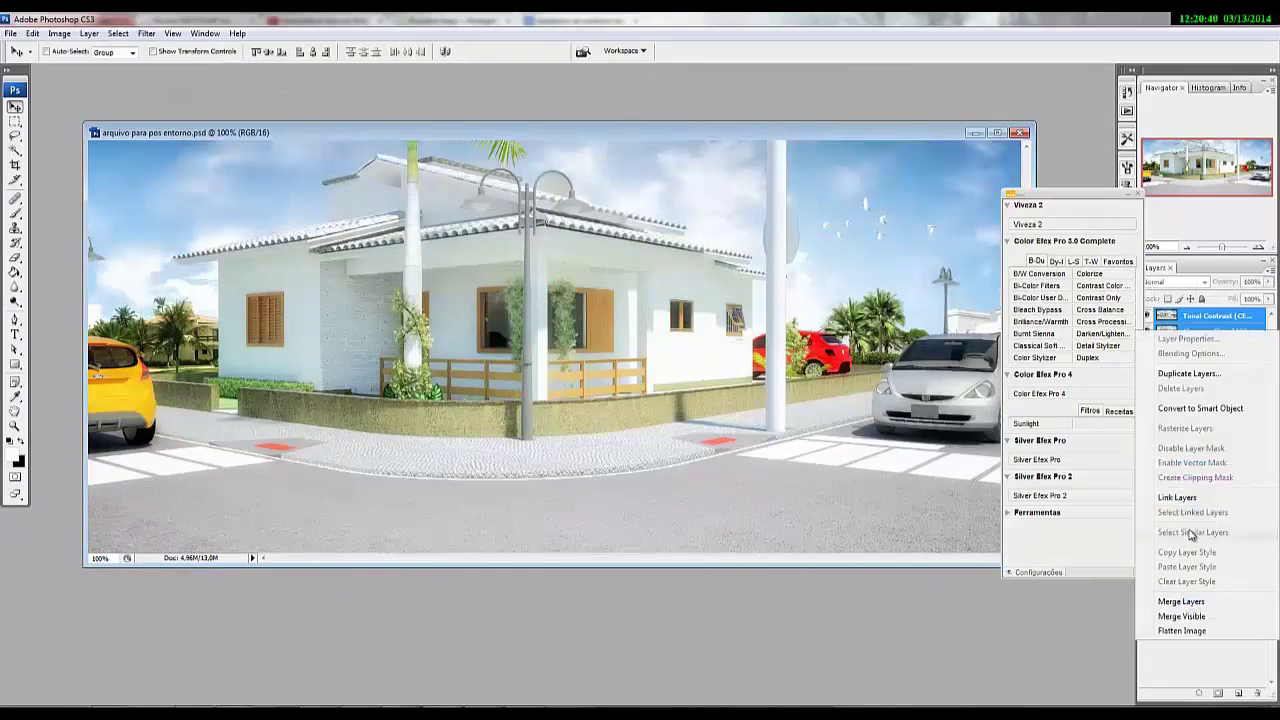
click(1175, 608)
click(1040, 393)
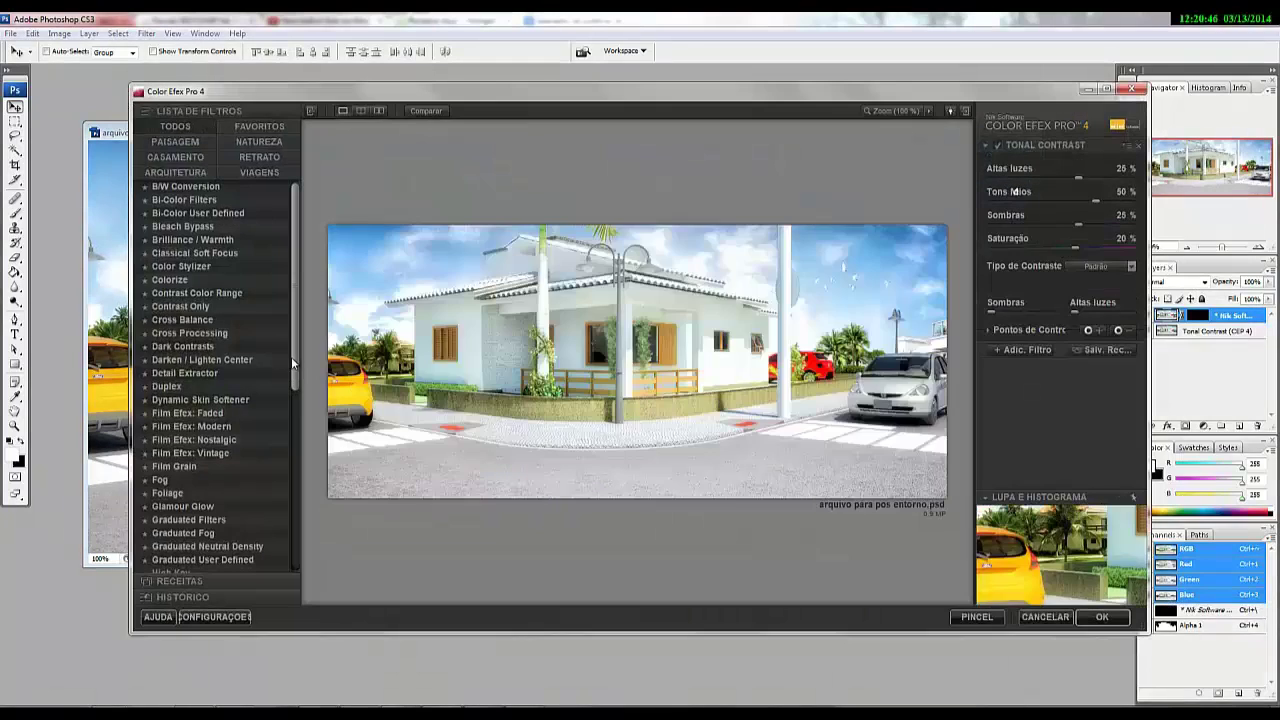
click(180, 464)
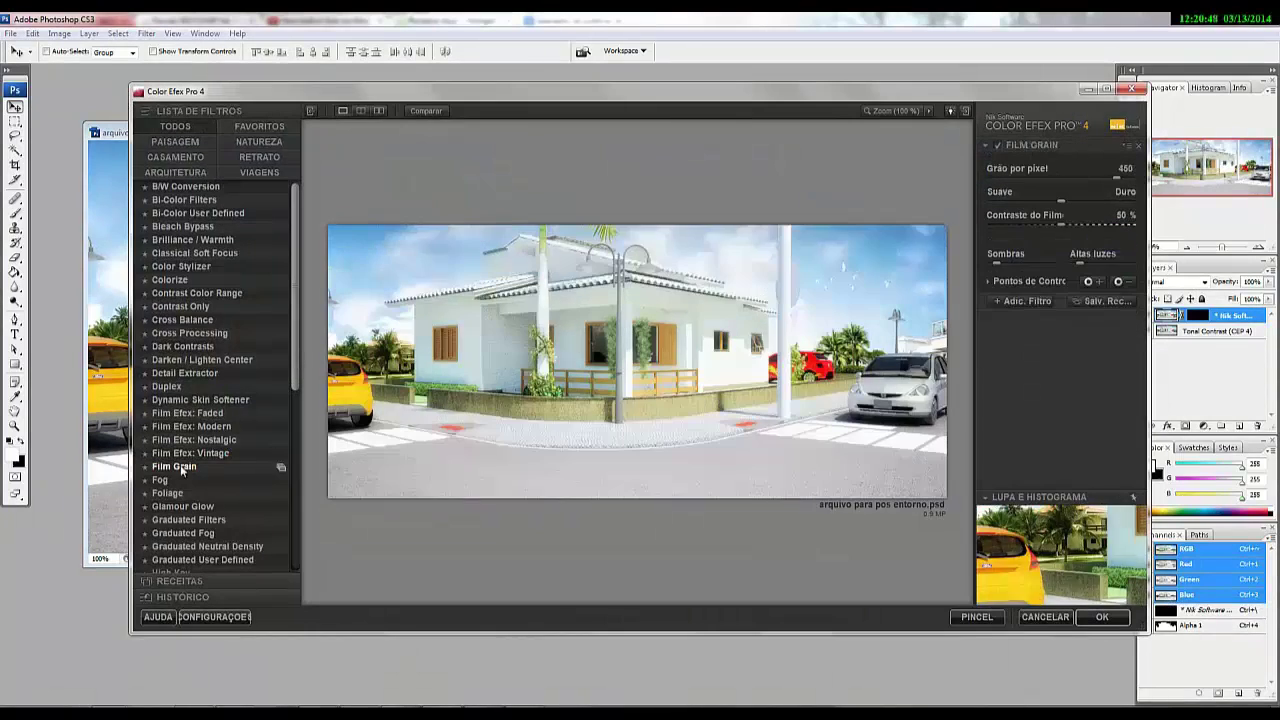
click(1101, 614)
drag(1258, 280, 1223, 300)
drag(871, 134, 823, 122)
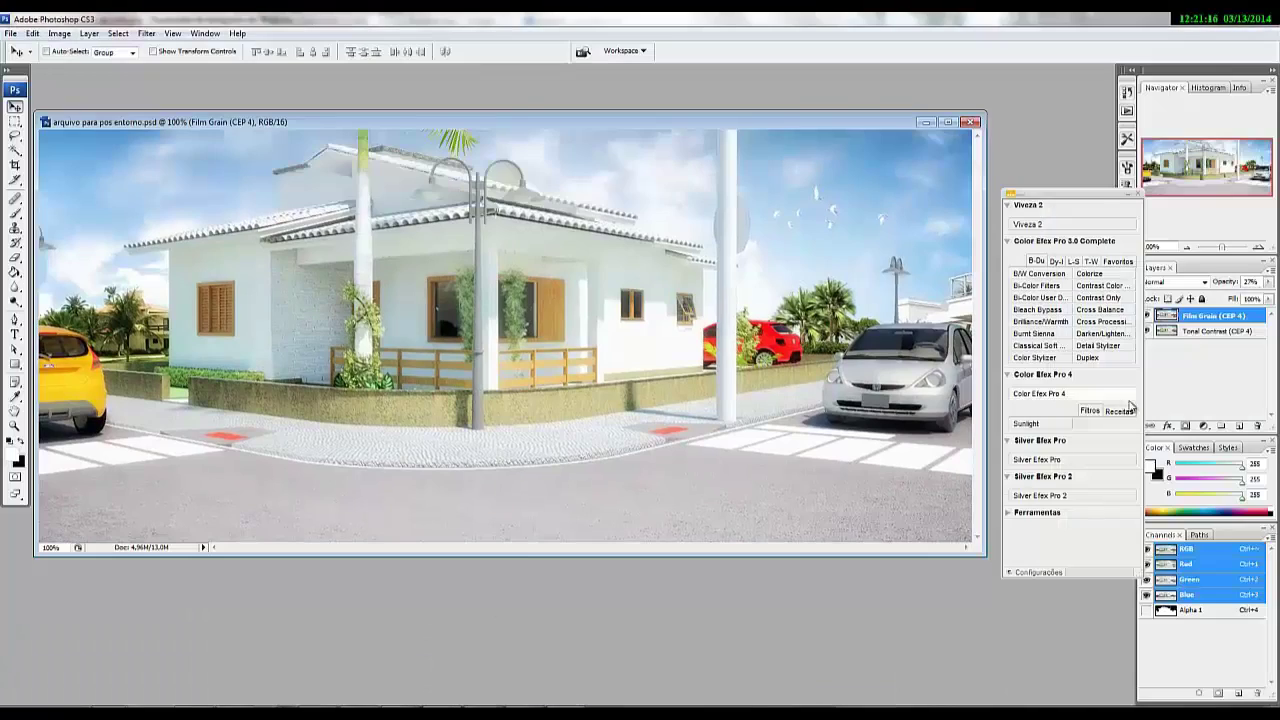
Apply the White Neutralizer filter from Color Efex Pro 4 as a new layer.
drag(1089, 195, 1062, 167)
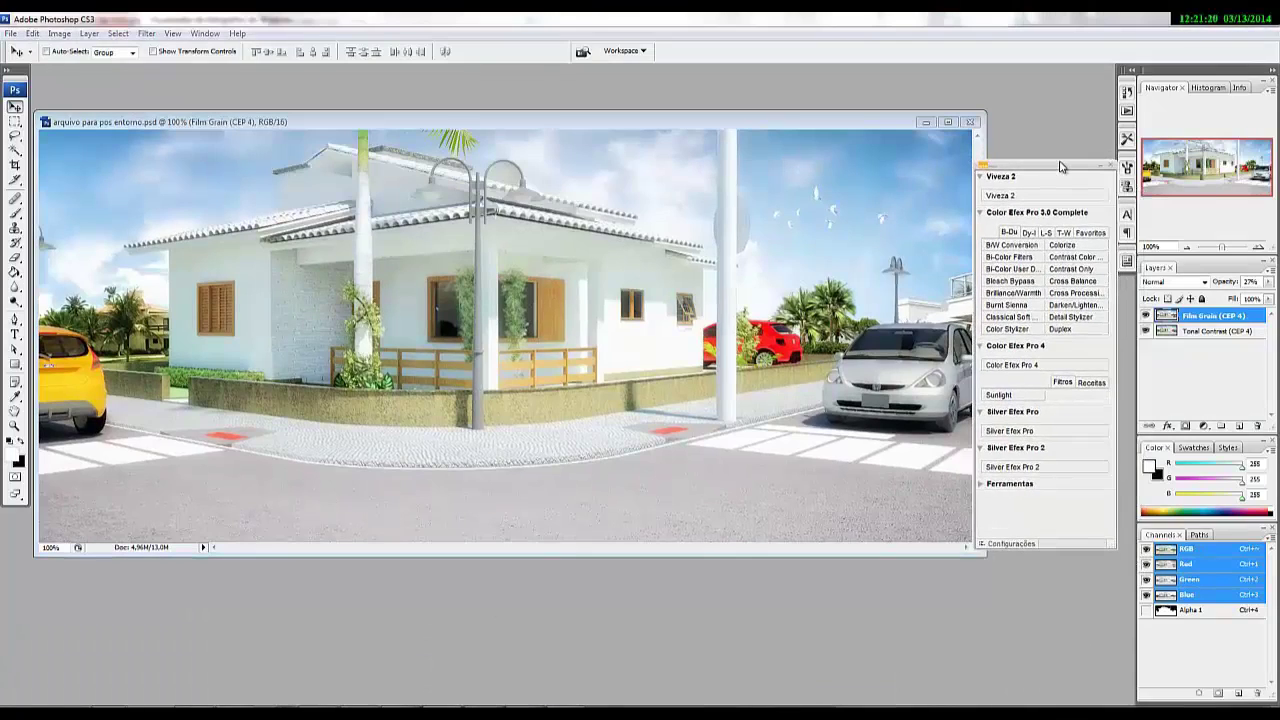
click(1015, 364)
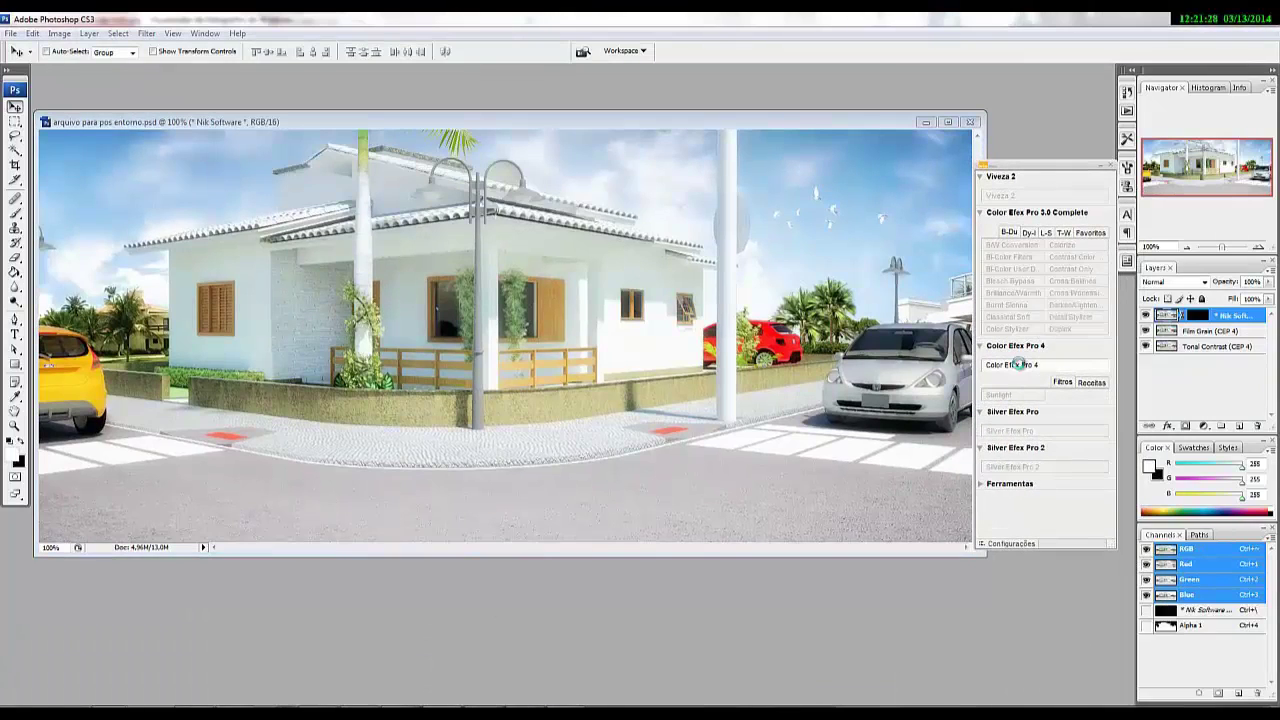
drag(298, 438, 297, 523)
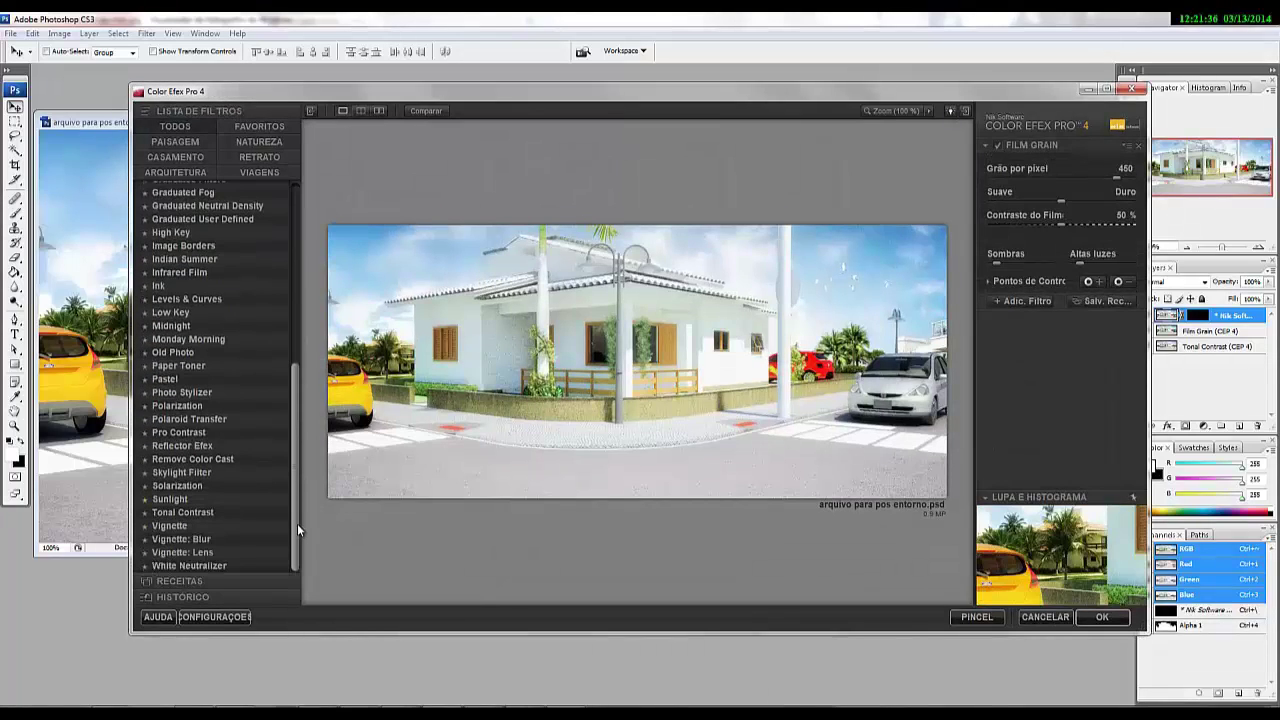
click(189, 565)
click(1104, 619)
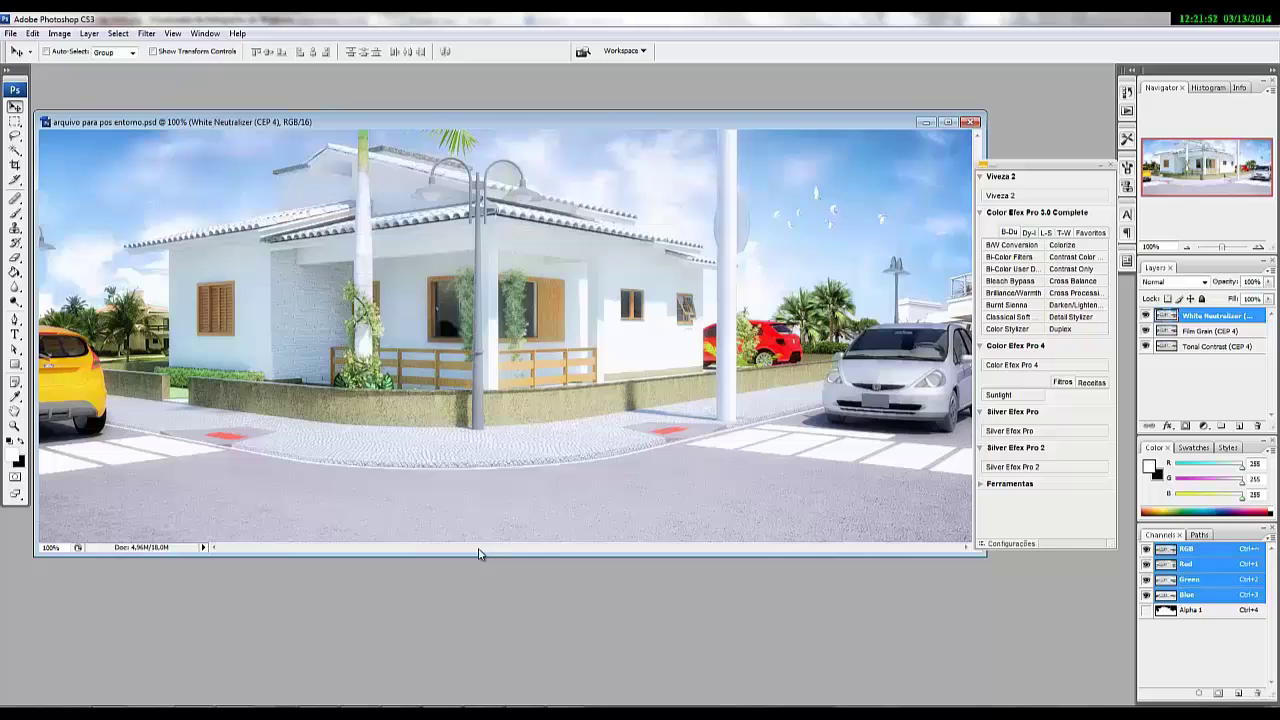
drag(524, 122, 532, 152)
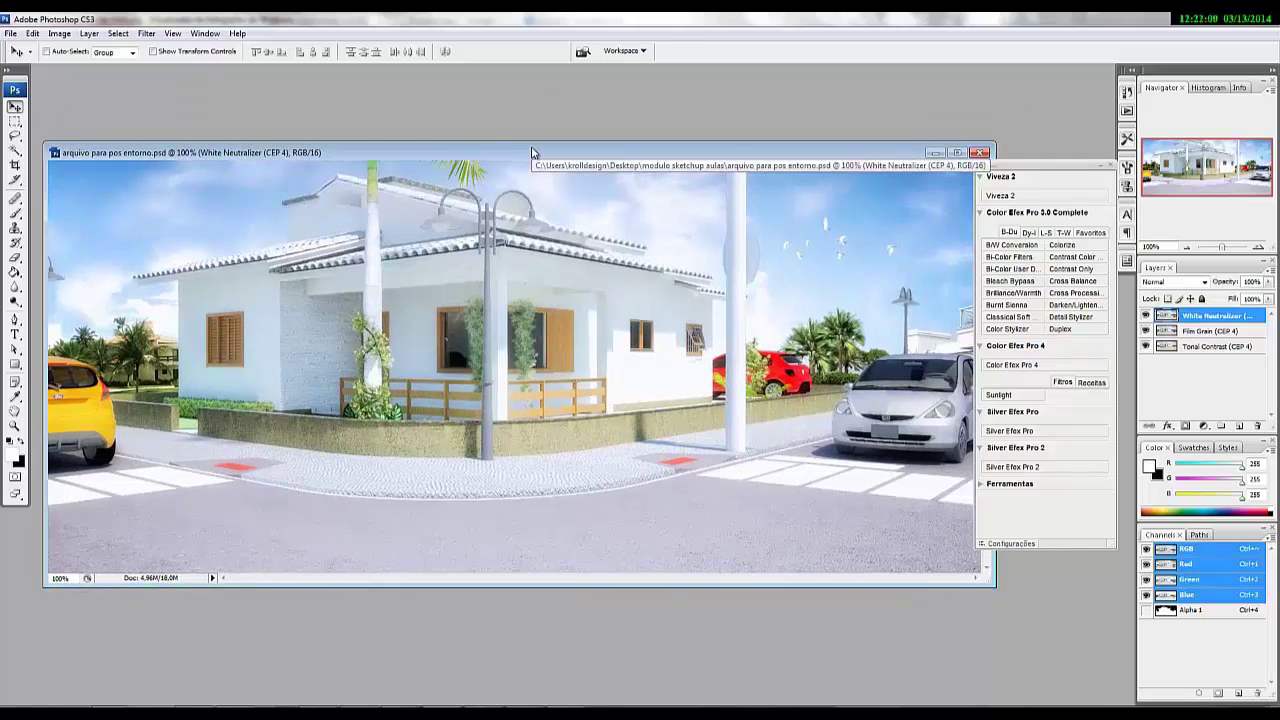